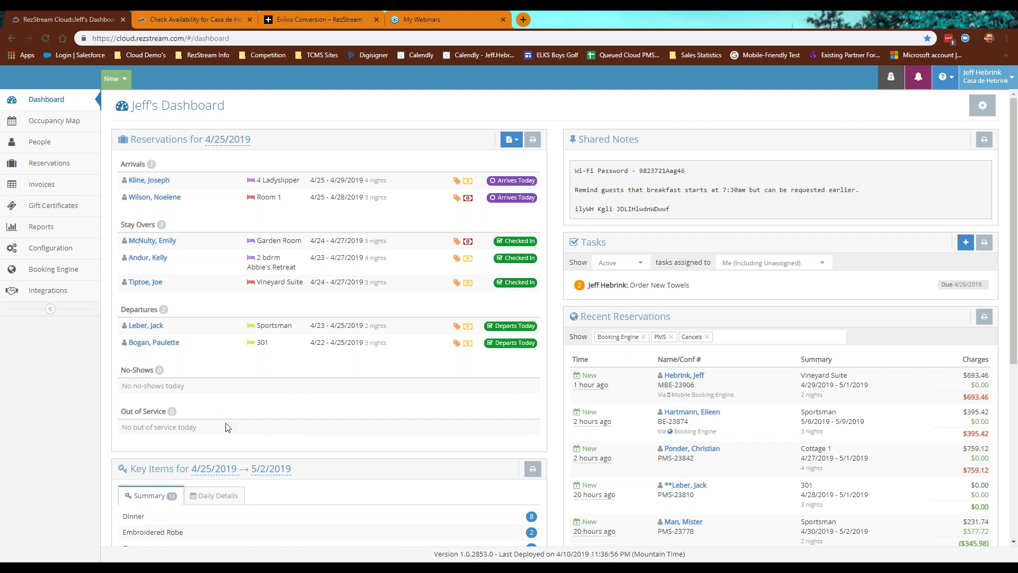
# Examine the first arrival's reservation details and charge options, and the options for printing letters for whole reservation groups.
pyautogui.click(206, 188)
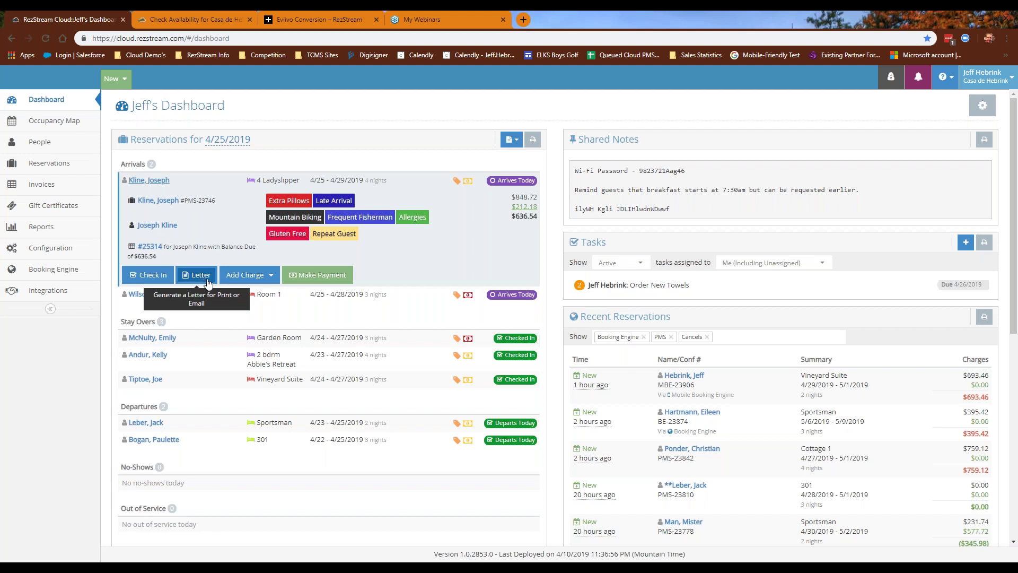
pyautogui.click(264, 278)
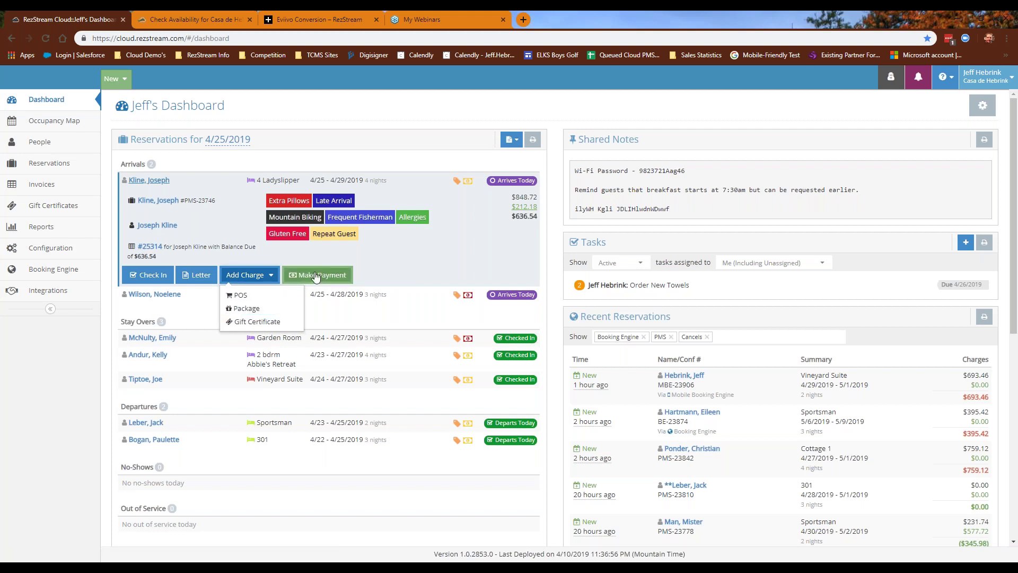
pyautogui.click(200, 185)
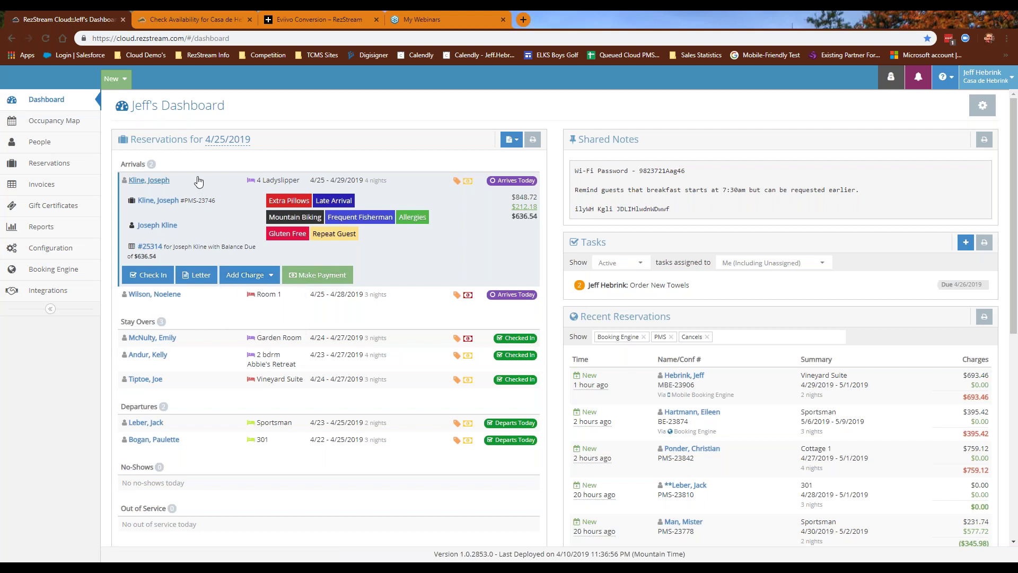
pyautogui.click(200, 183)
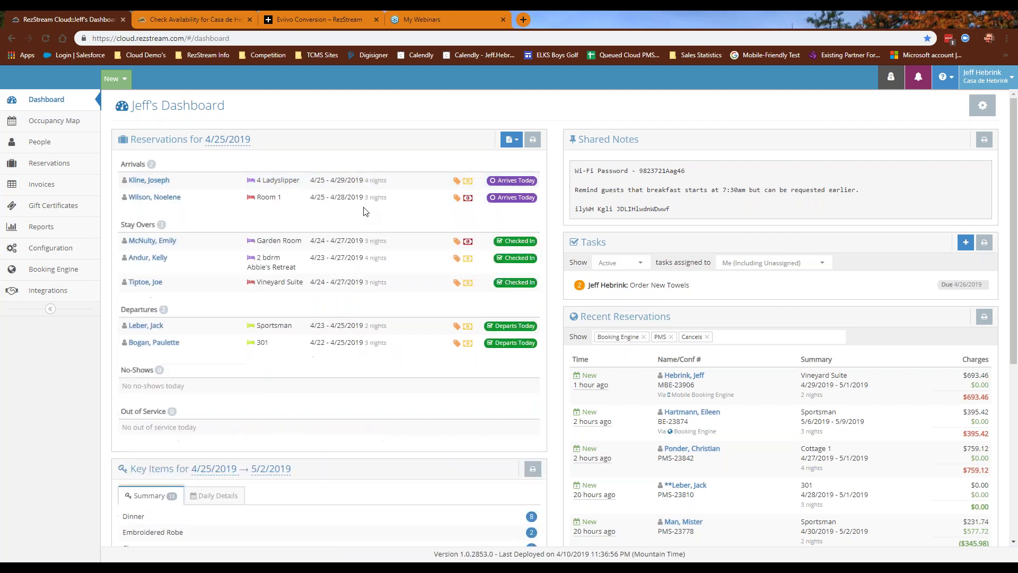
pyautogui.click(512, 140)
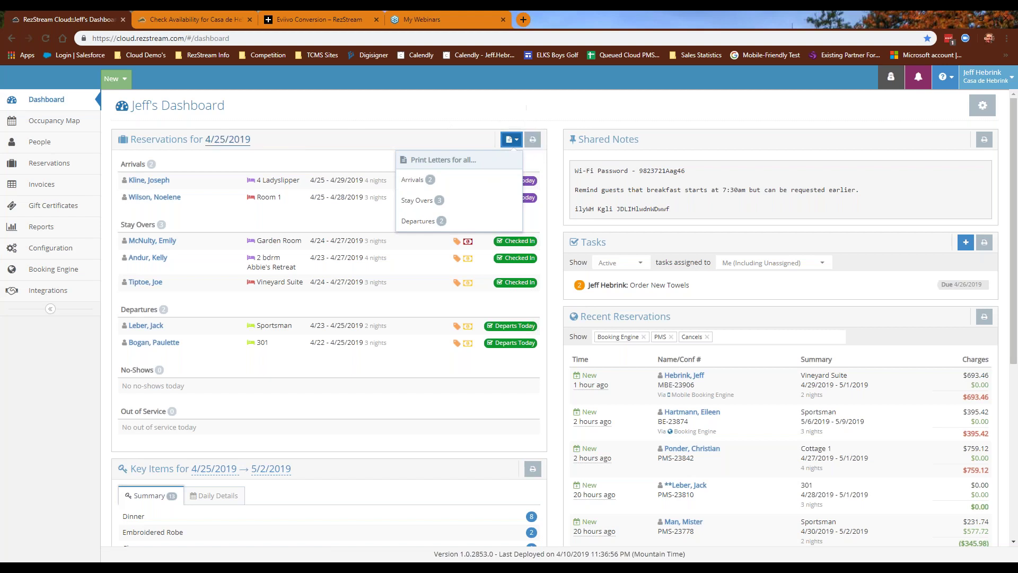
pyautogui.click(364, 137)
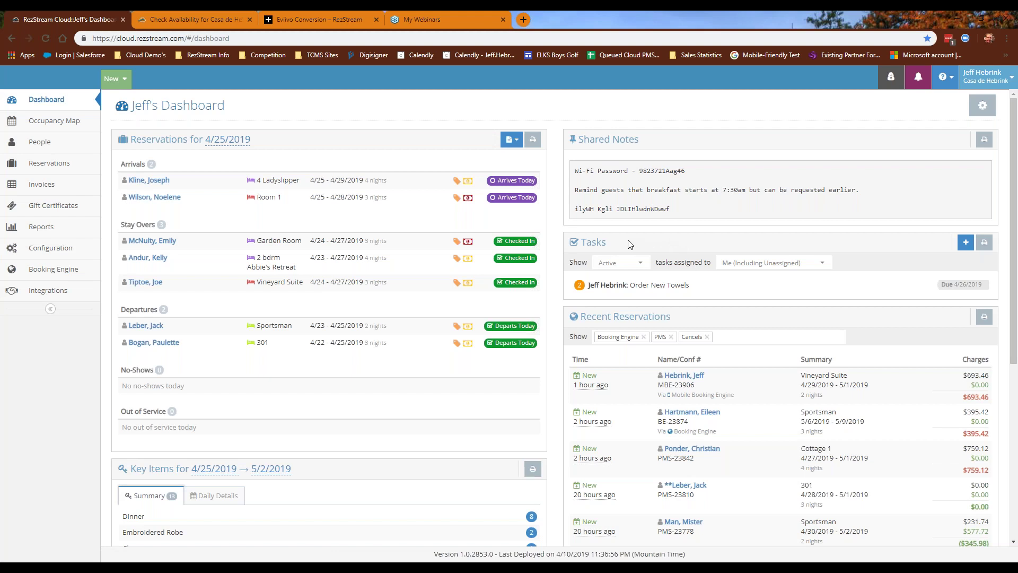
# Create a new task with the description "Check faucet room 1" and leave its notes empty.
pyautogui.click(965, 245)
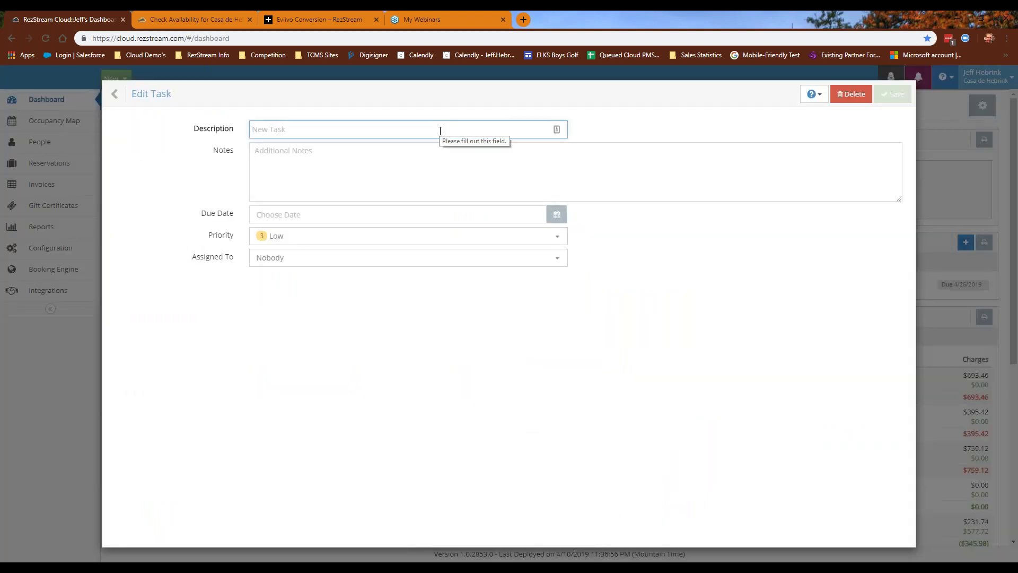
pyautogui.write('Fauce')
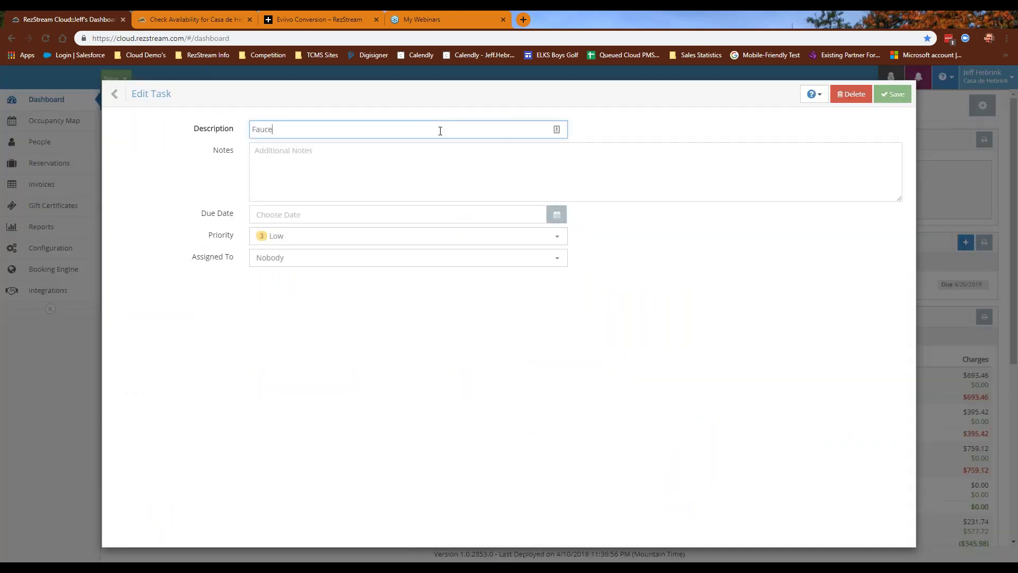
pyautogui.press('BackSpace')
pyautogui.press('BackSpace')
pyautogui.write('Chec')
pyautogui.click(373, 168)
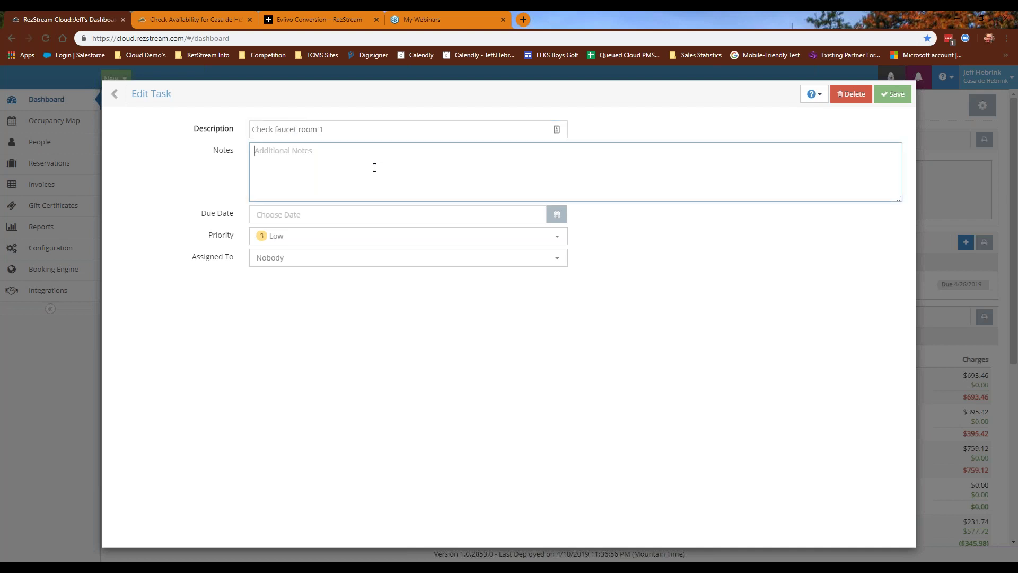
# Set the task's due date to 4/25/2019 and its priority to High, leave it assigned to Nobody, and save it.
pyautogui.click(556, 214)
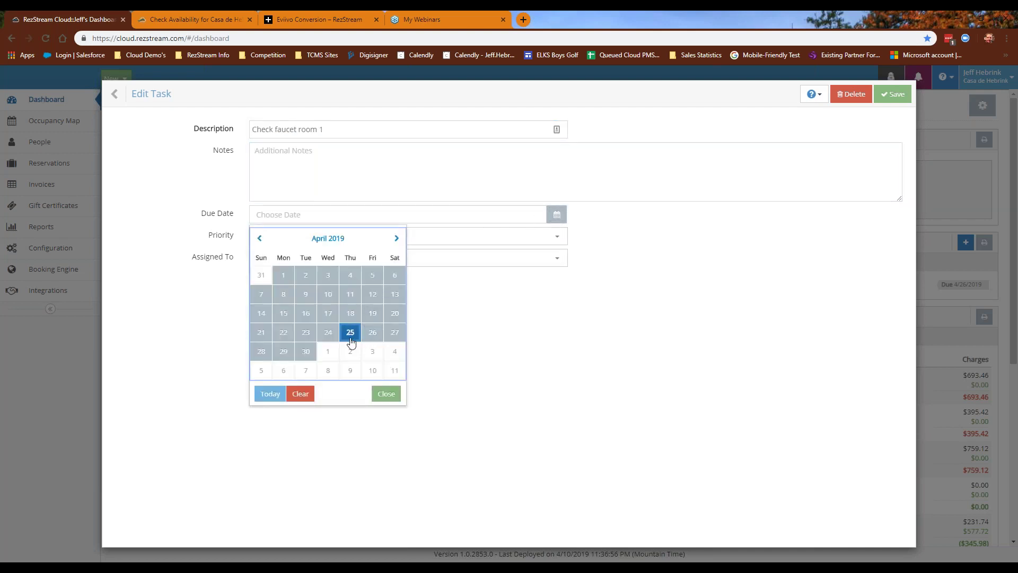
pyautogui.click(350, 332)
pyautogui.click(315, 240)
pyautogui.click(310, 263)
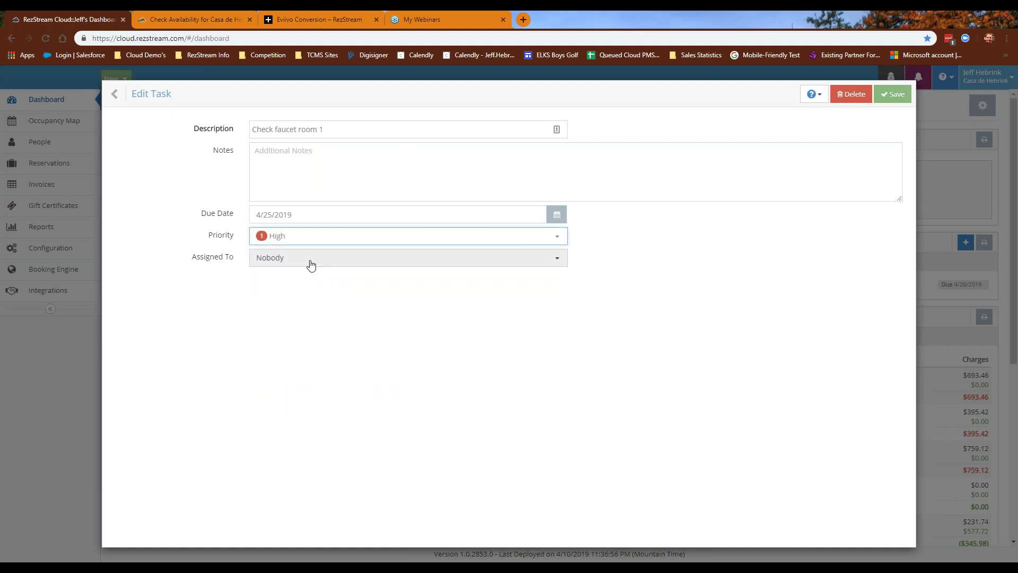
pyautogui.click(379, 260)
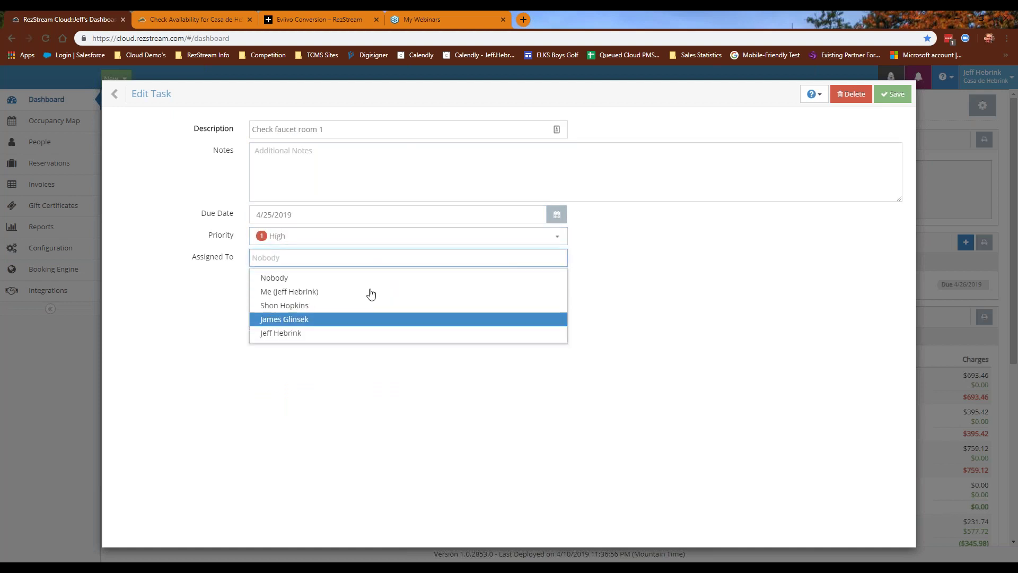
pyautogui.click(370, 278)
pyautogui.click(896, 96)
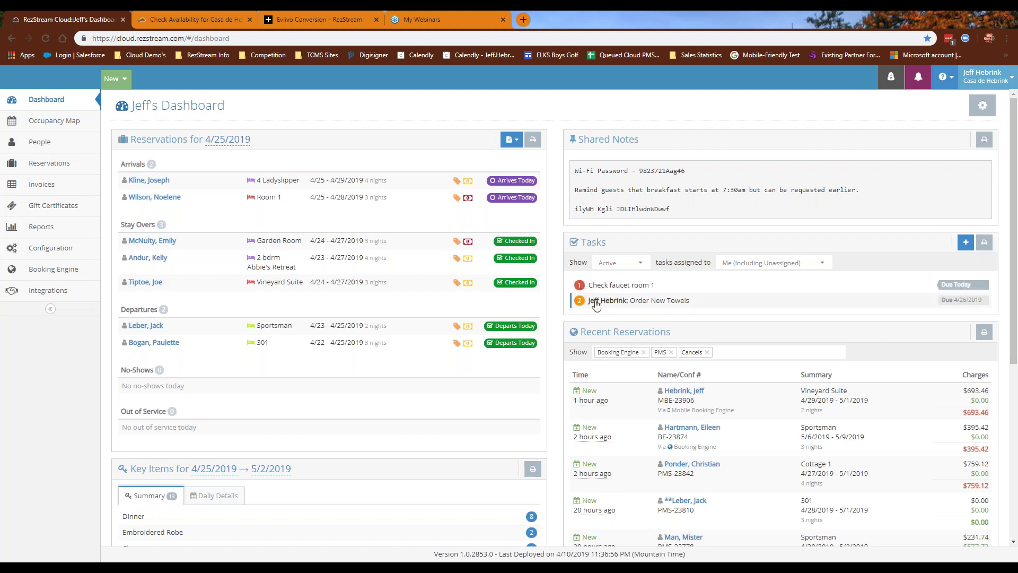
# Mark the "Check faucet room 1" task as complete.
pyautogui.click(655, 289)
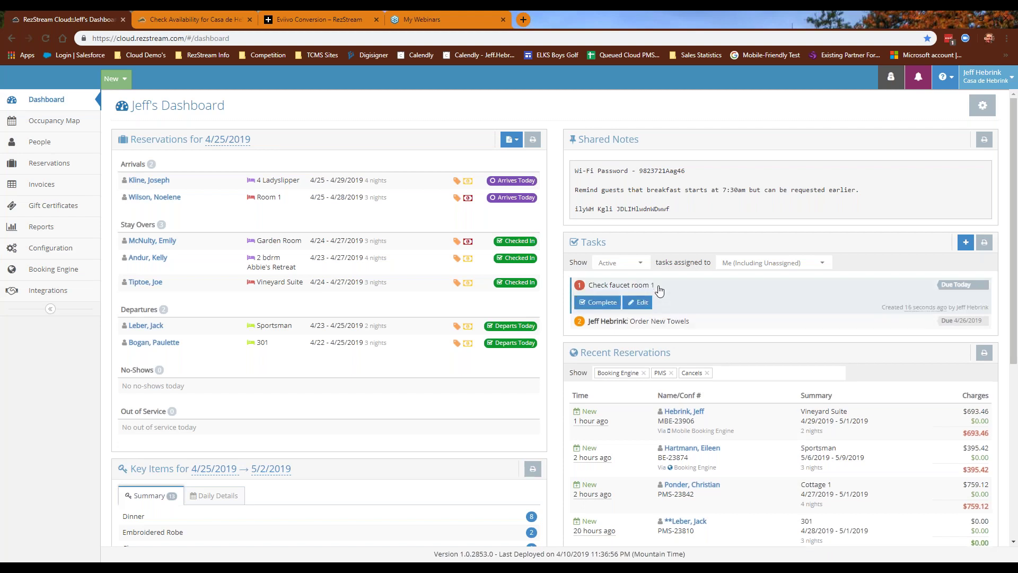
pyautogui.click(591, 302)
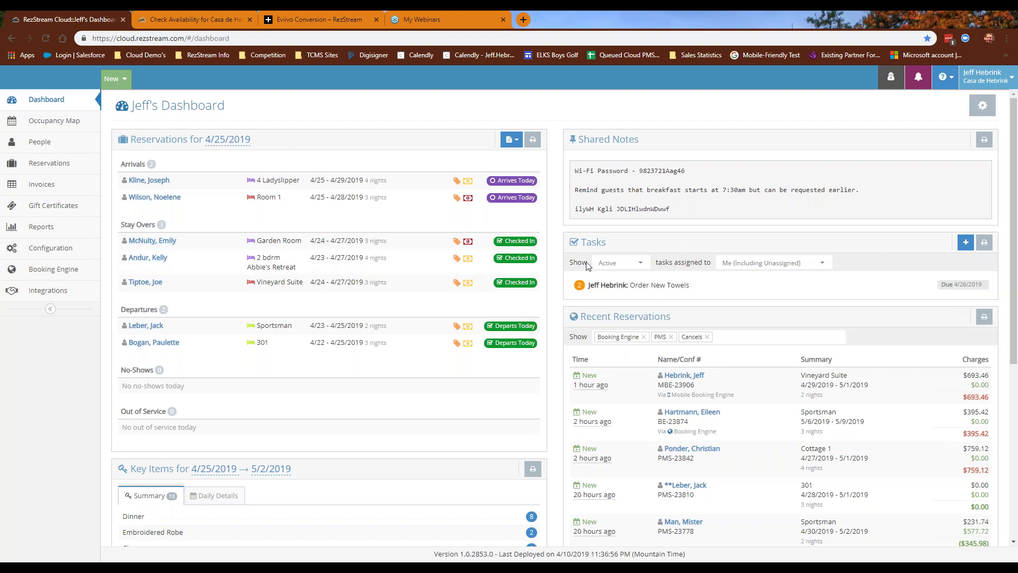
# Add OTA to the sources shown in Recent Reservations and dismiss the incoming call notification.
pyautogui.scroll(-1, 589, 266)
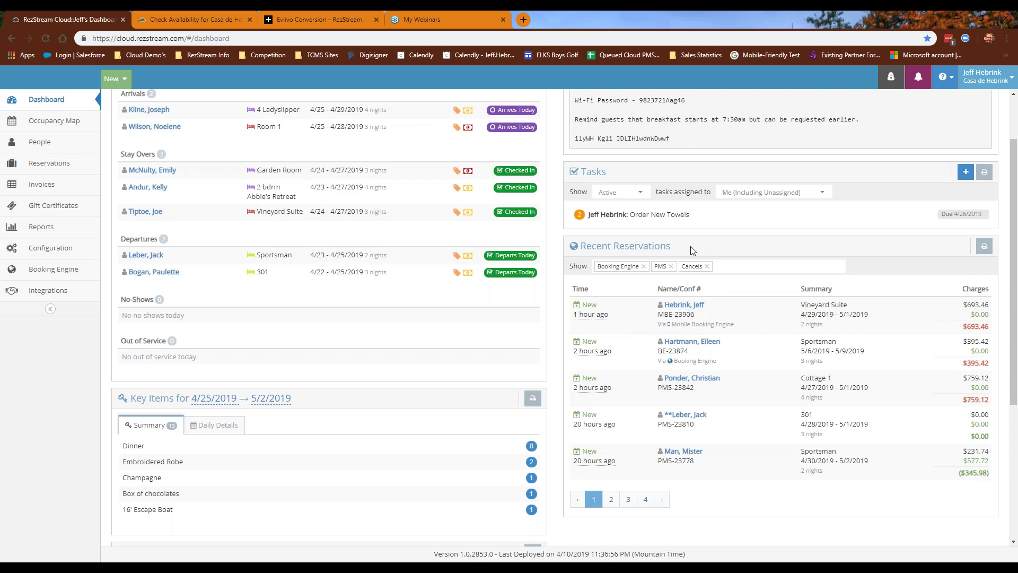
pyautogui.click(747, 264)
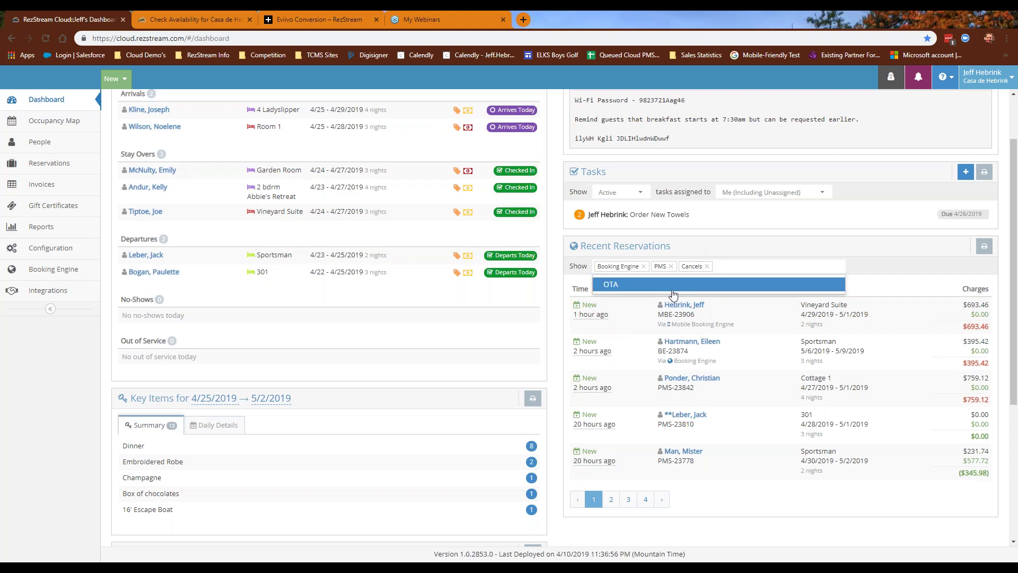
pyautogui.click(674, 294)
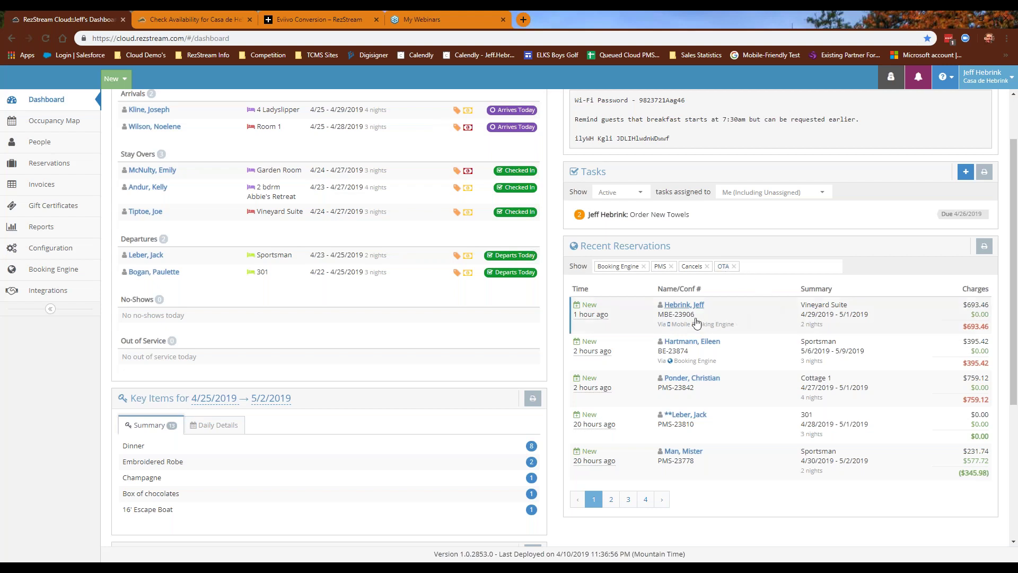
pyautogui.moveTo(594, 319)
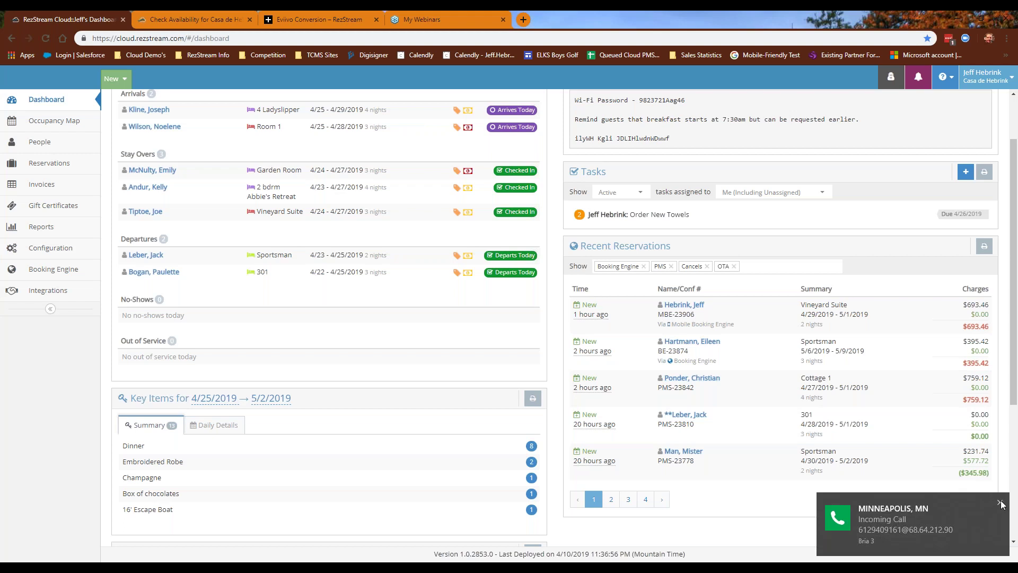
pyautogui.click(1000, 503)
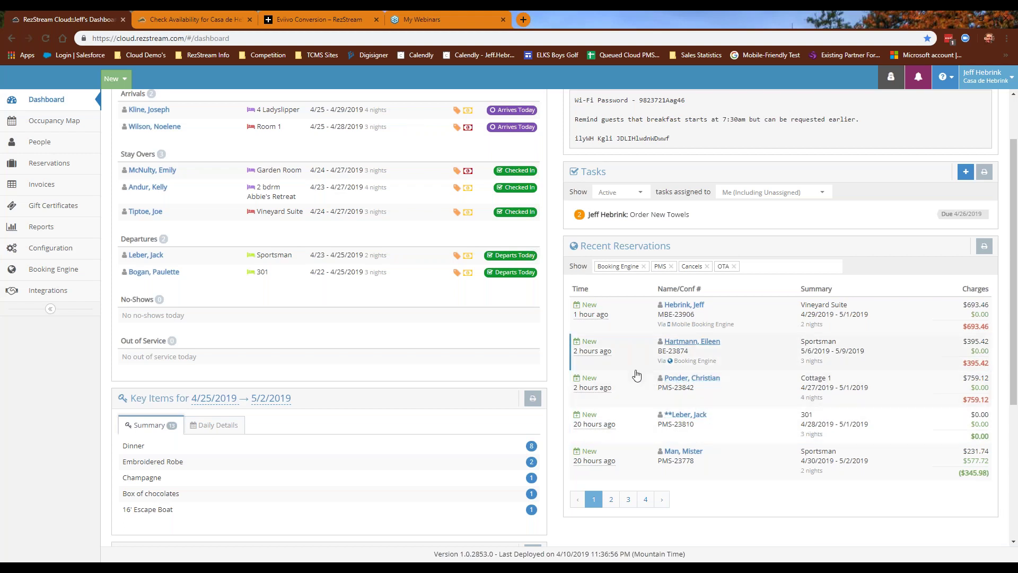
# Examine the daily details of the key items, including the Dinner item for Friday, April 26, and return to their summary.
pyautogui.scroll(-3, 311, 366)
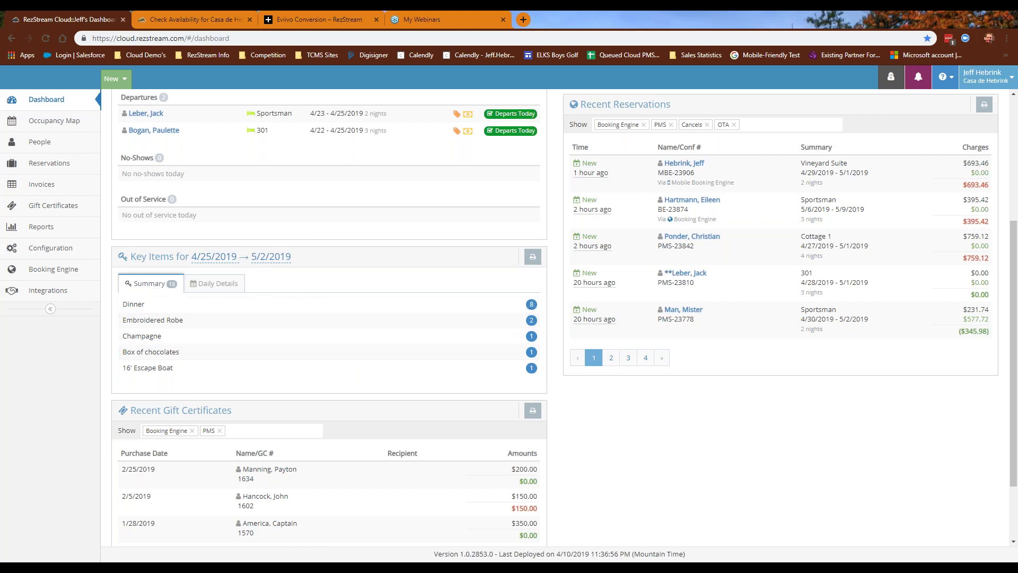
pyautogui.click(215, 283)
pyautogui.scroll(-2, 220, 215)
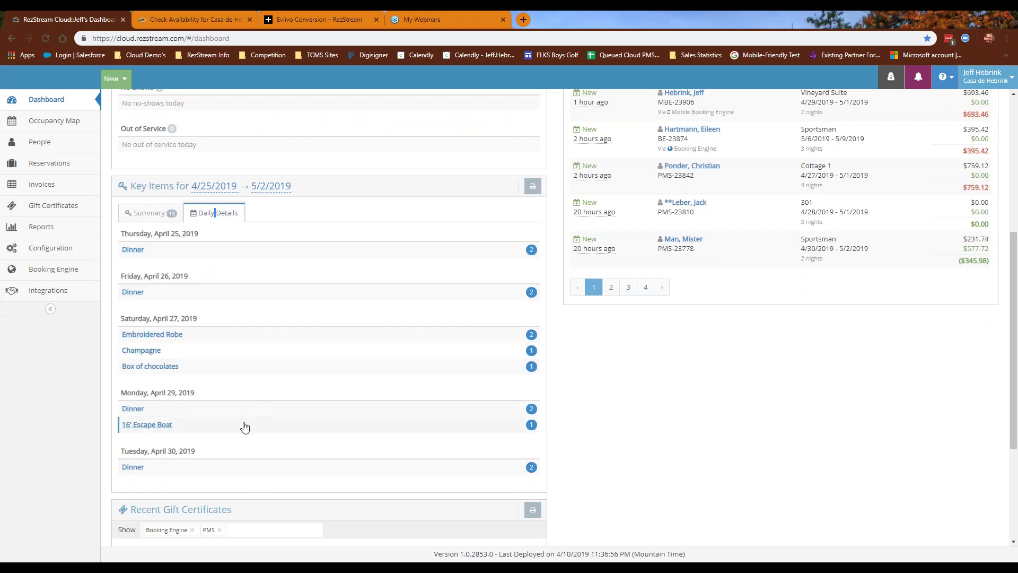
pyautogui.click(214, 297)
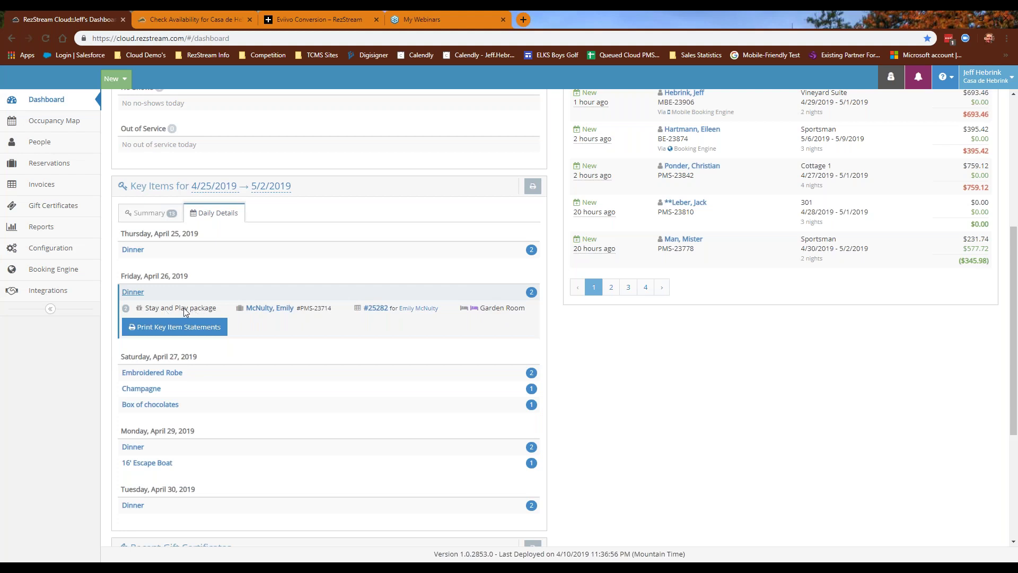
pyautogui.click(148, 218)
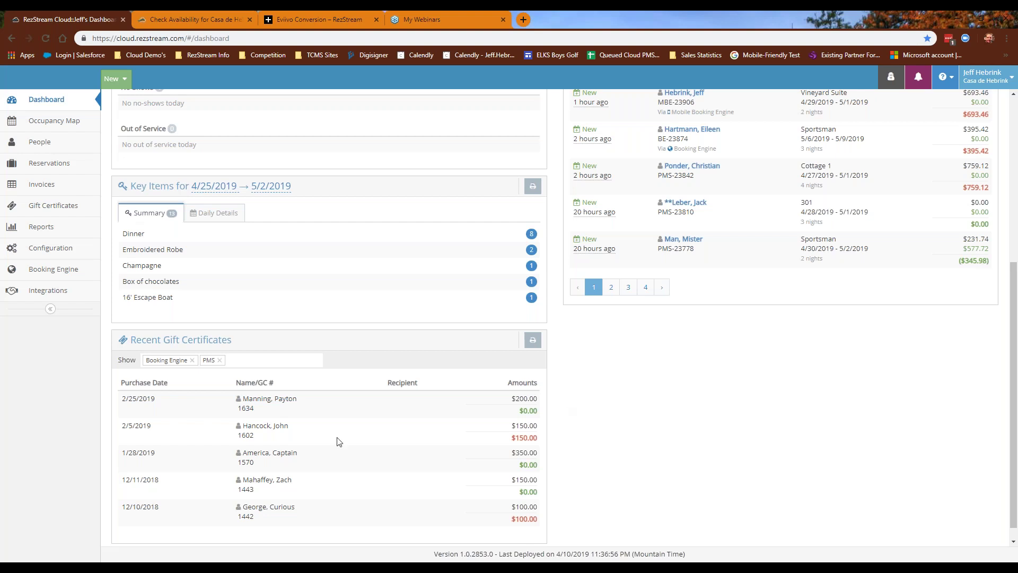
# Review the dashboard's widget settings without changing them, and look over the available help and support options.
pyautogui.scroll(5, 572, 432)
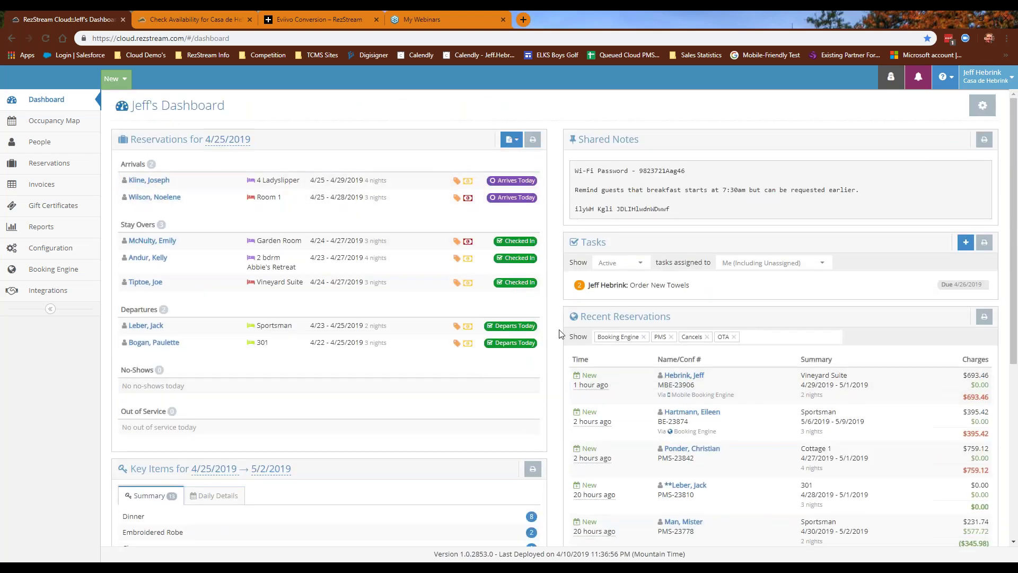
pyautogui.click(982, 106)
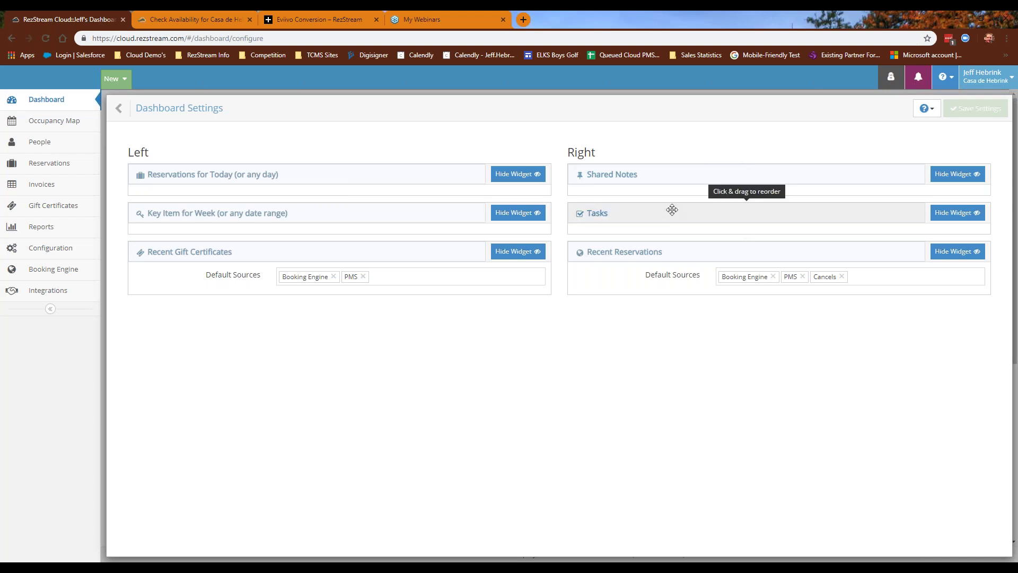
pyautogui.click(140, 116)
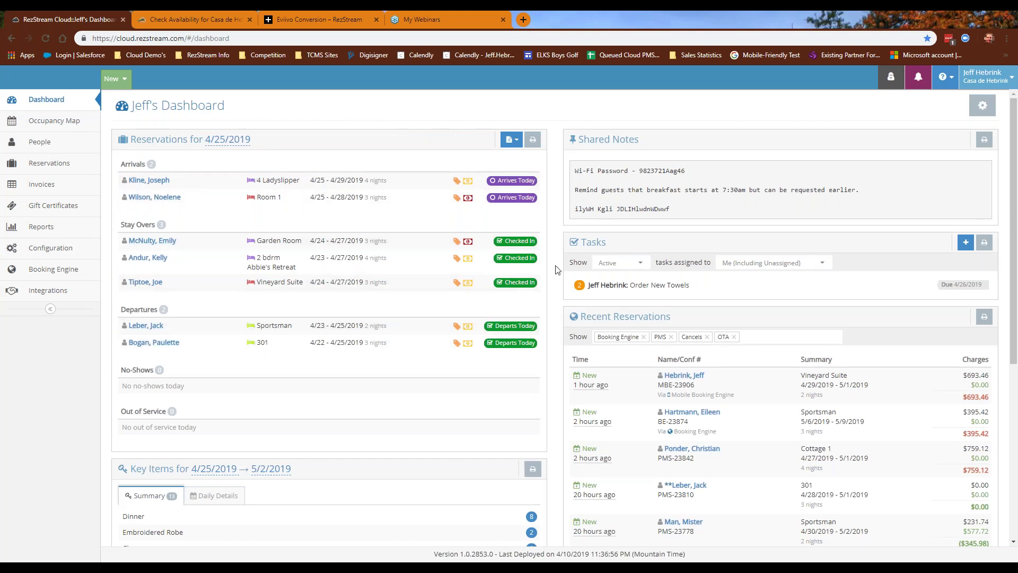
pyautogui.click(951, 83)
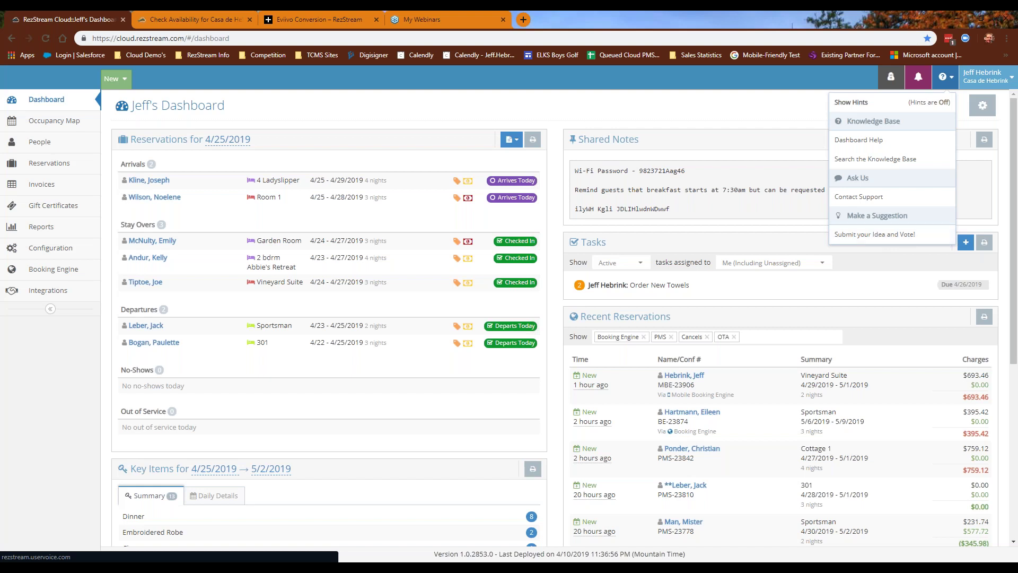
pyautogui.click(580, 110)
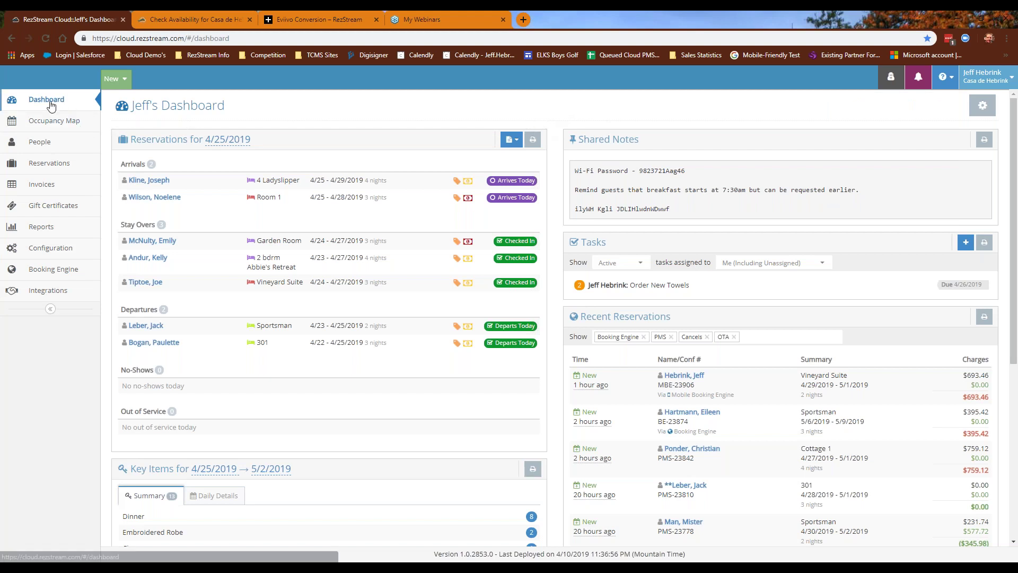
# Open the Occupancy Map and examine the unit details for 301 and the reservations laid out across the dates.
pyautogui.click(50, 127)
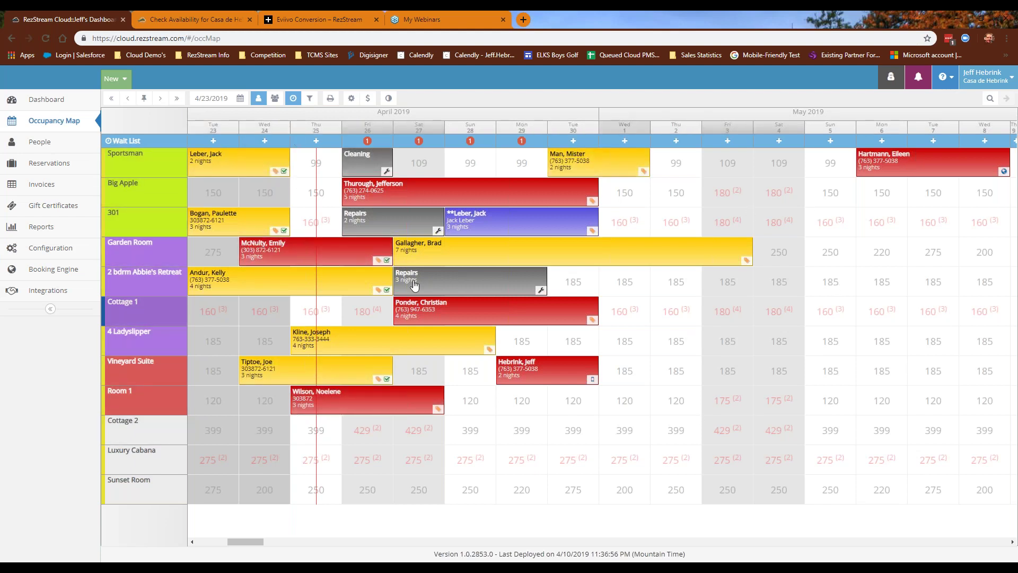
pyautogui.moveTo(128, 214)
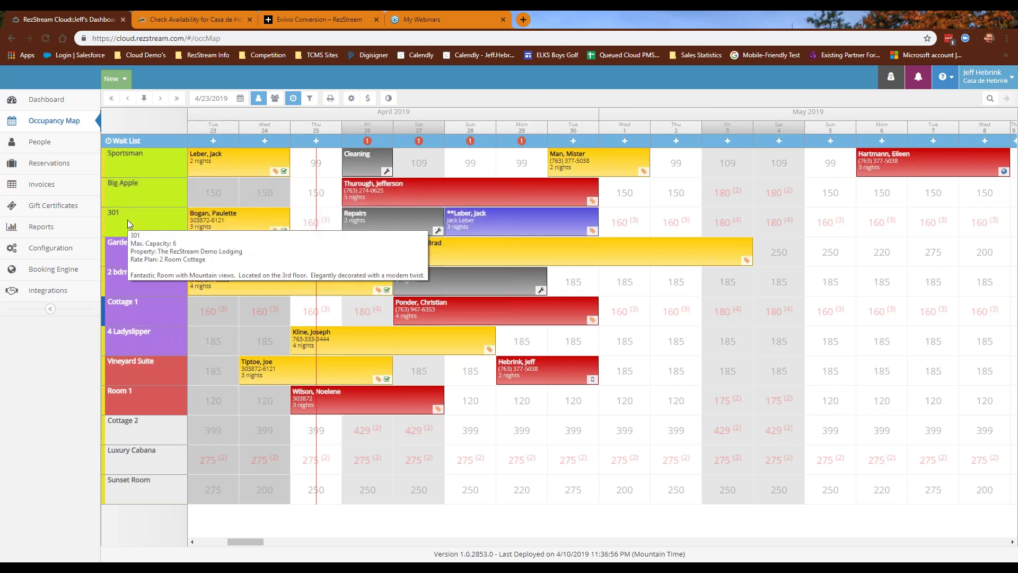
pyautogui.moveTo(126, 253)
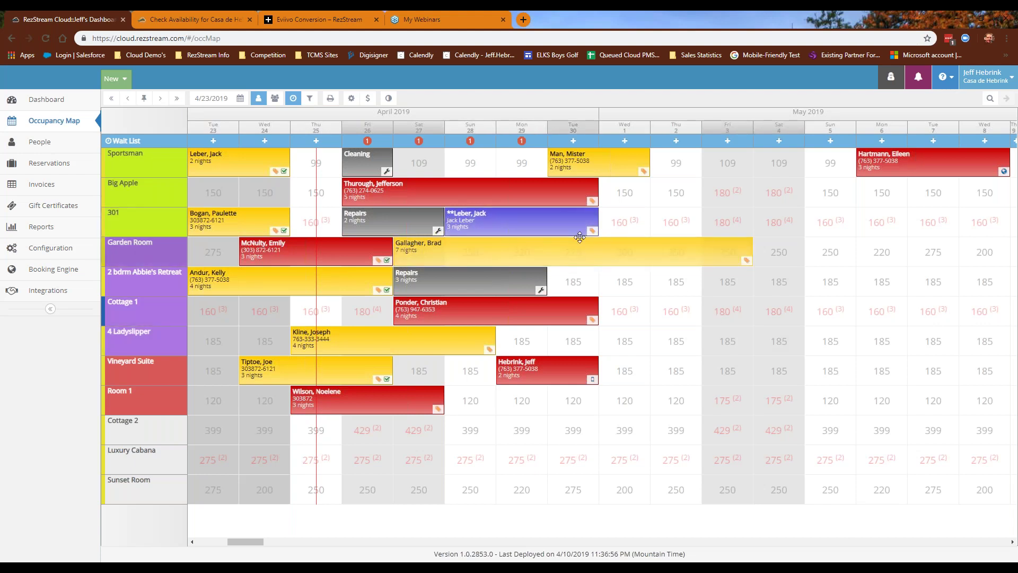
pyautogui.click(527, 228)
pyautogui.moveTo(527, 228); pyautogui.dragTo(380, 128)
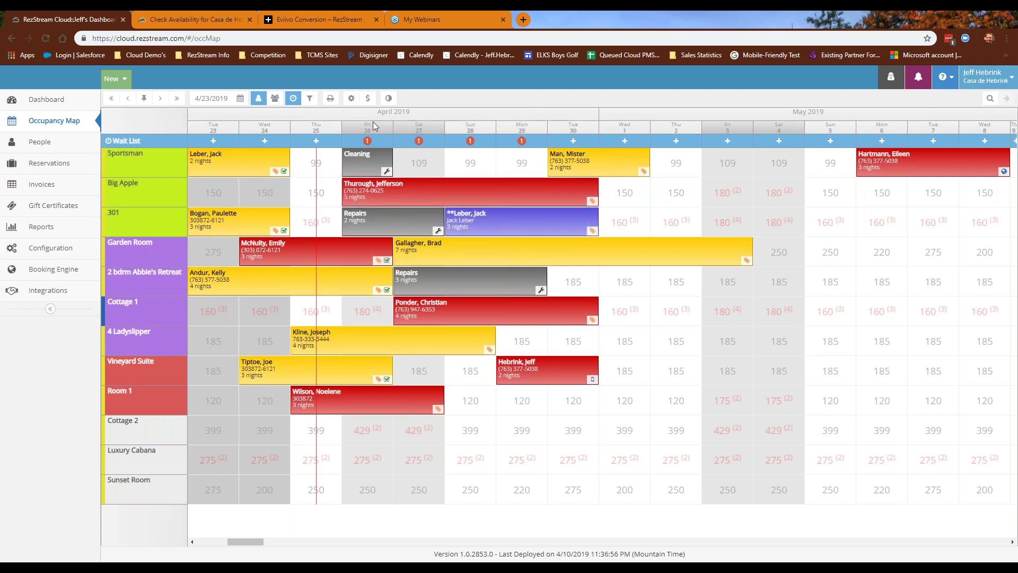
# Open the Occupancy Colors in the Occupancy Map settings to review the status and payment colors.
pyautogui.click(350, 99)
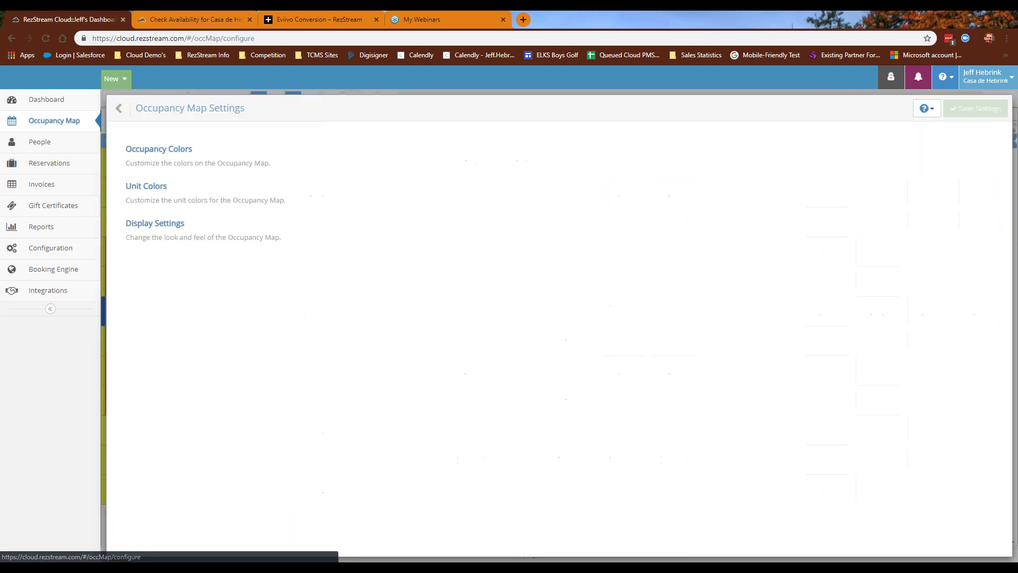
pyautogui.click(223, 157)
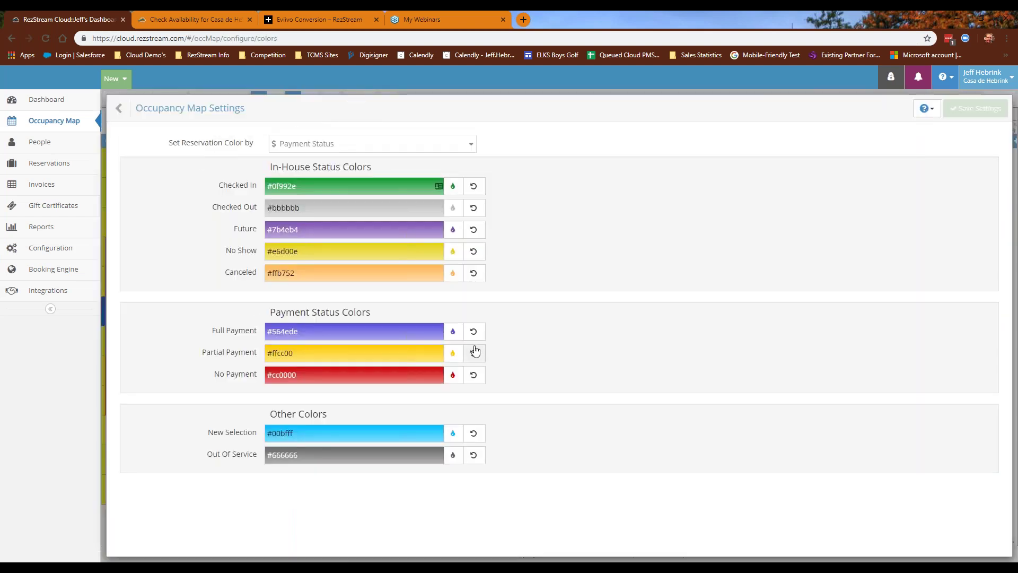
# View the color picker for the Full Payment status and return to the Occupancy Map without changing the color.
pyautogui.click(453, 331)
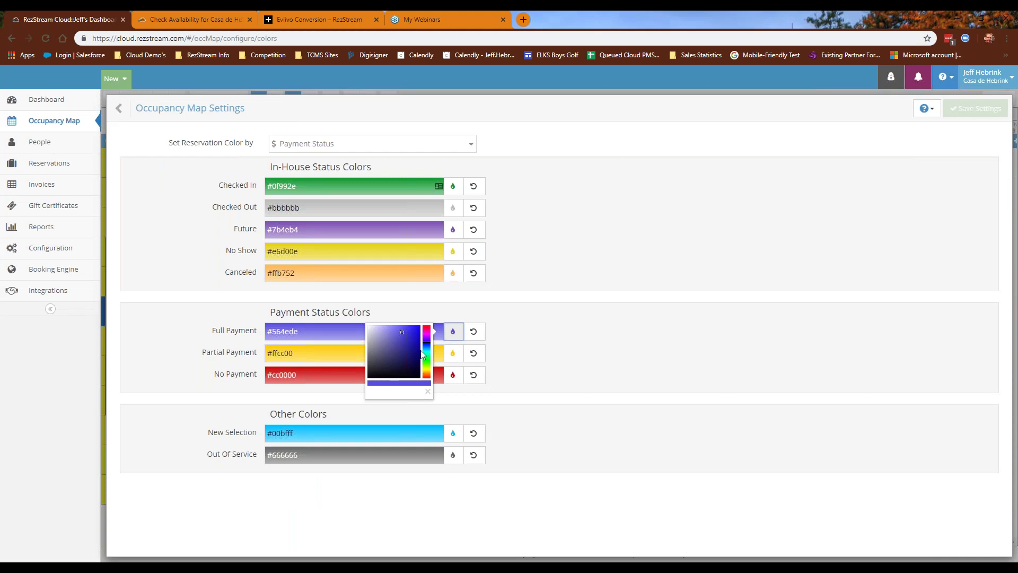
pyautogui.click(118, 108)
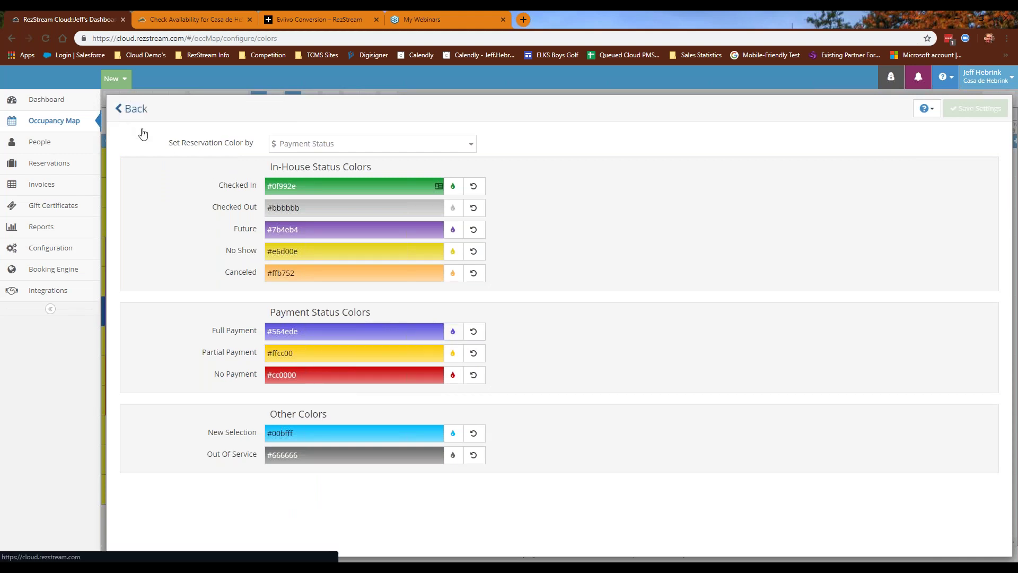
pyautogui.click(126, 112)
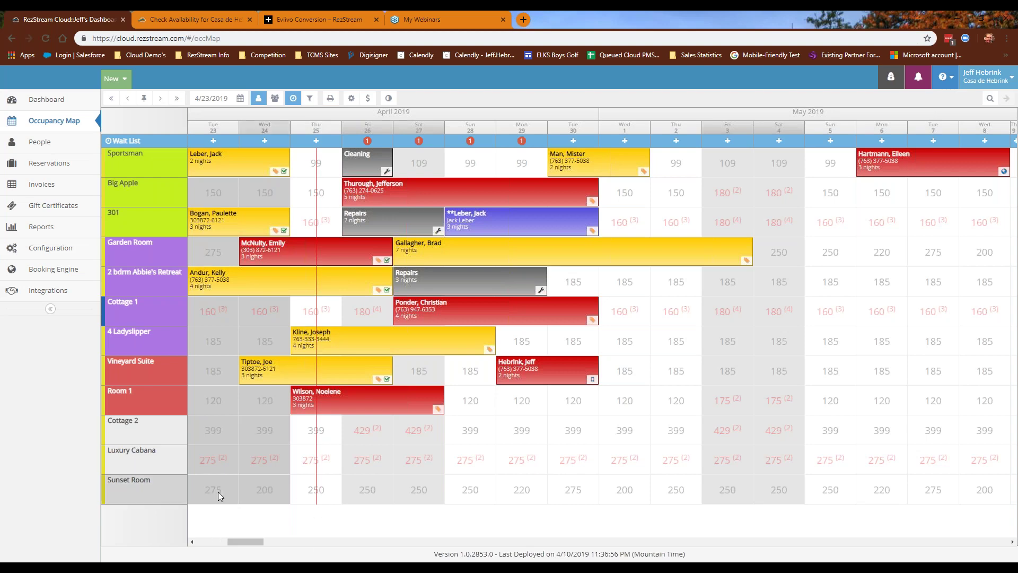
# Jump the Occupancy Map to June 12, 2019, and bring it back to start on April 23, 2019.
pyautogui.moveTo(252, 541); pyautogui.dragTo(238, 504)
pyautogui.click(144, 100)
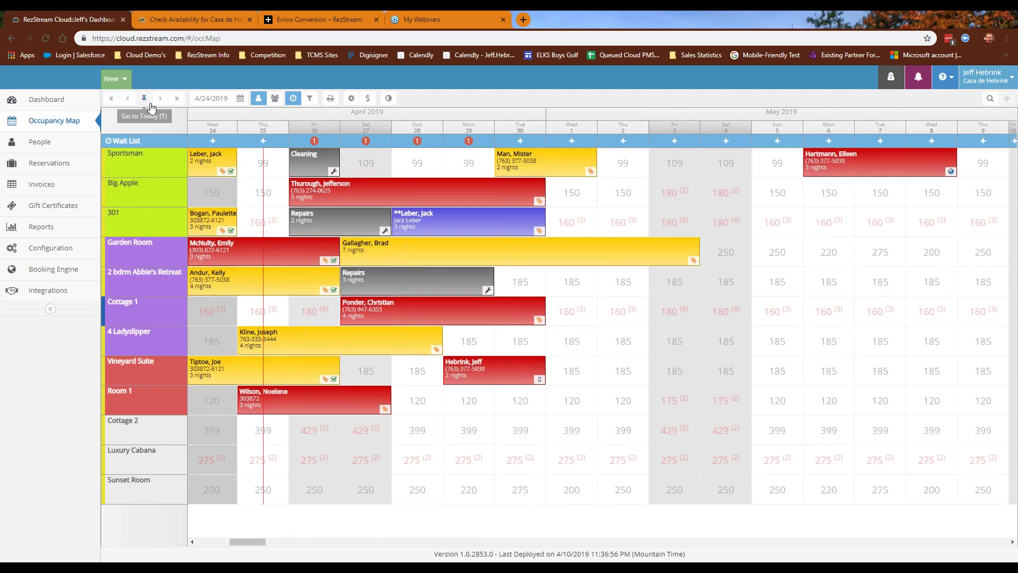
pyautogui.click(241, 100)
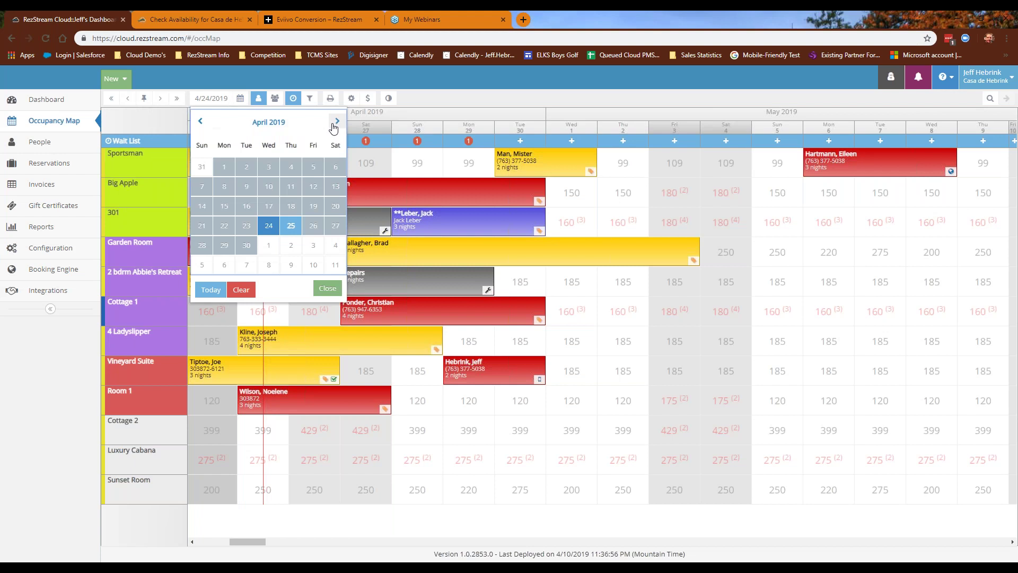
pyautogui.click(337, 120)
pyautogui.click(337, 121)
pyautogui.click(269, 206)
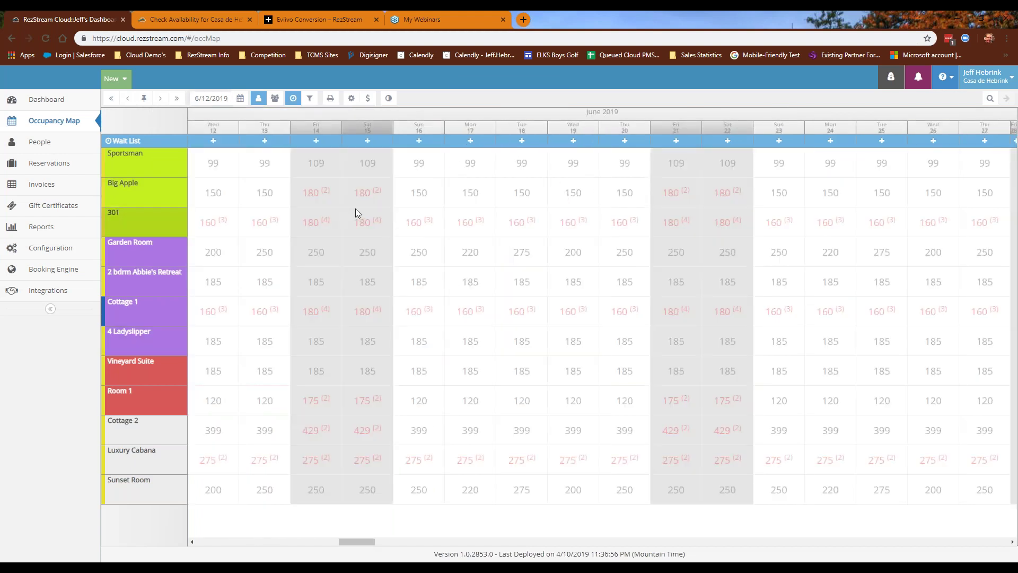
pyautogui.click(144, 102)
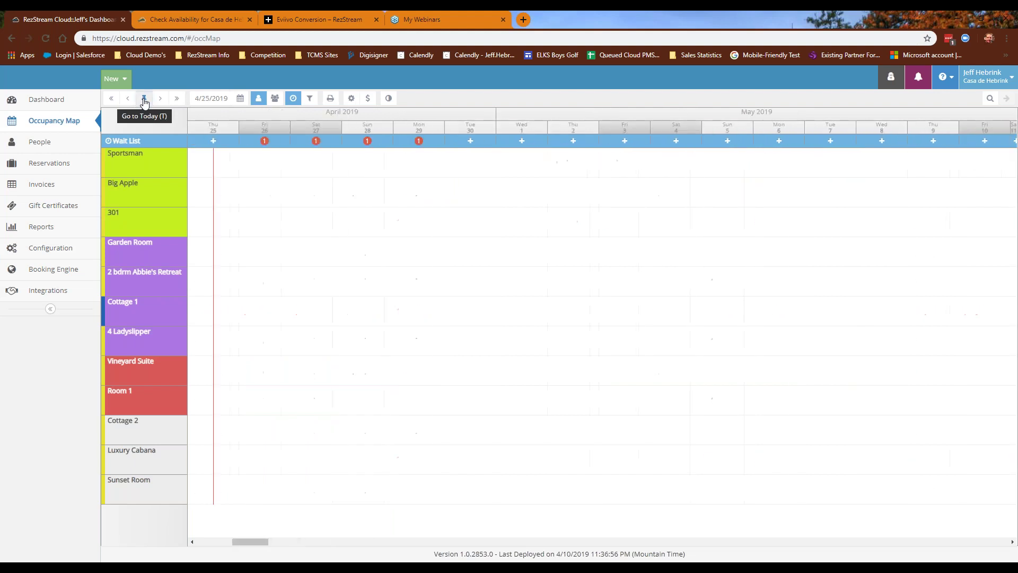
pyautogui.click(130, 102)
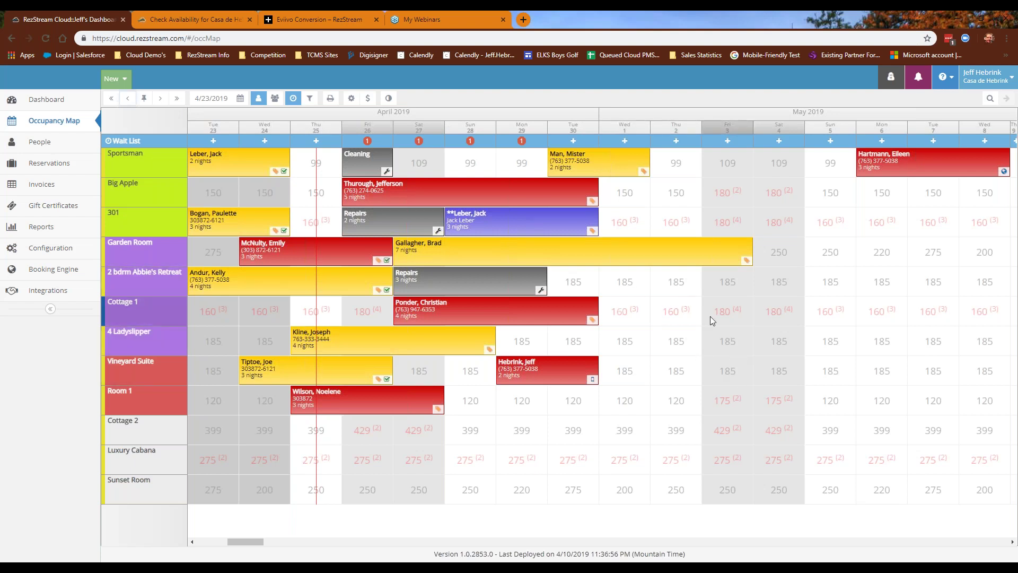
# Examine the summary, unit and invoice details of the Sportsman reservation starting April 23, and close them.
pyautogui.click(252, 170)
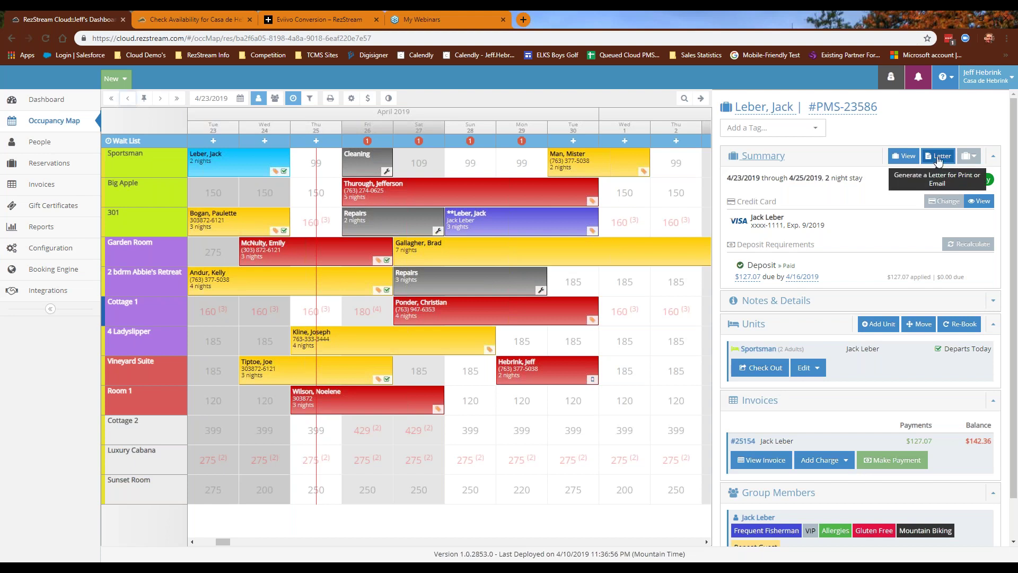
pyautogui.click(700, 98)
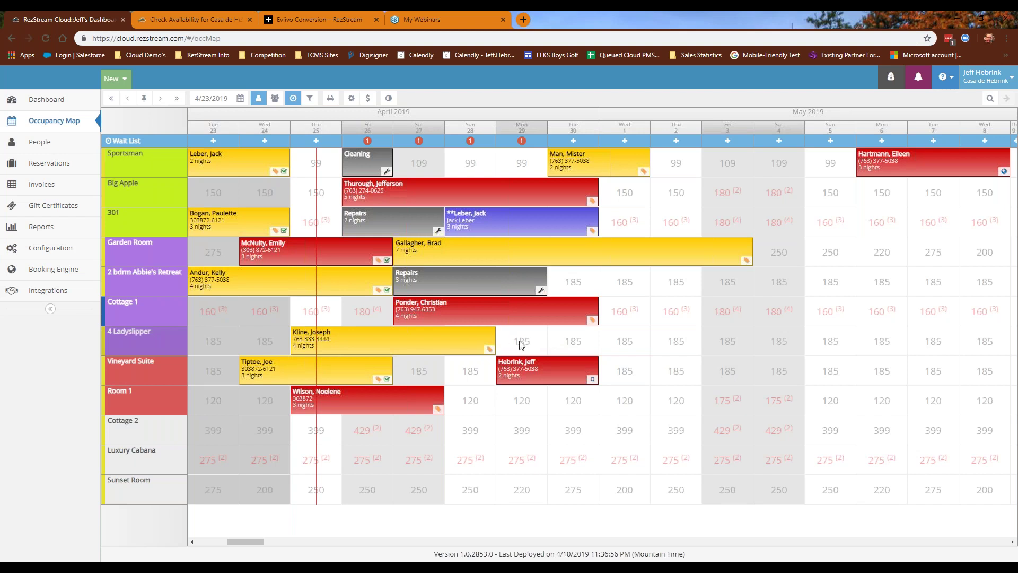
# Start a new three-night reservation for 4 Ladyslipper from April 29, 2019, trying the AAA rate before setting it to Rack.
pyautogui.moveTo(554, 341); pyautogui.dragTo(628, 344)
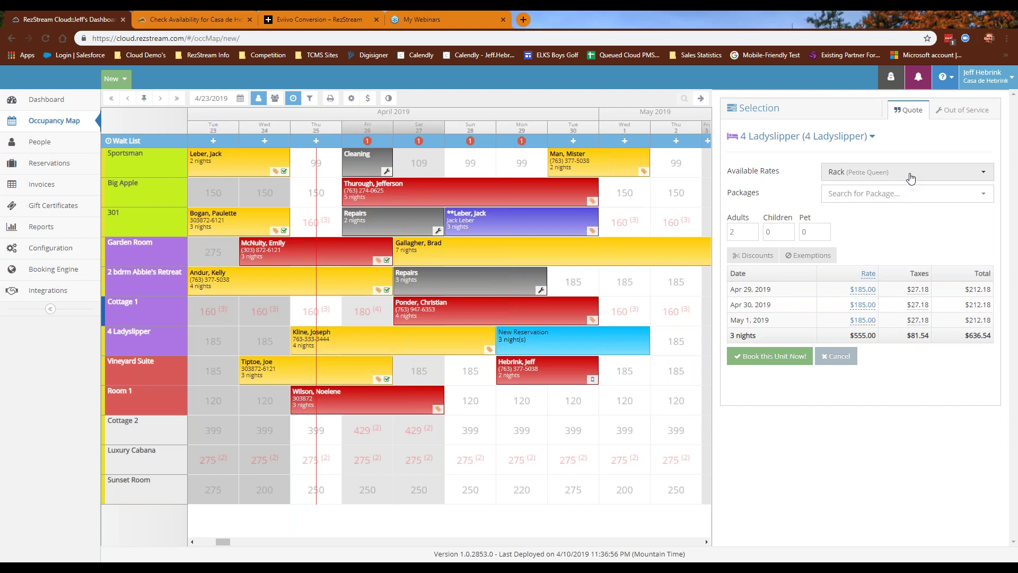
pyautogui.click(977, 175)
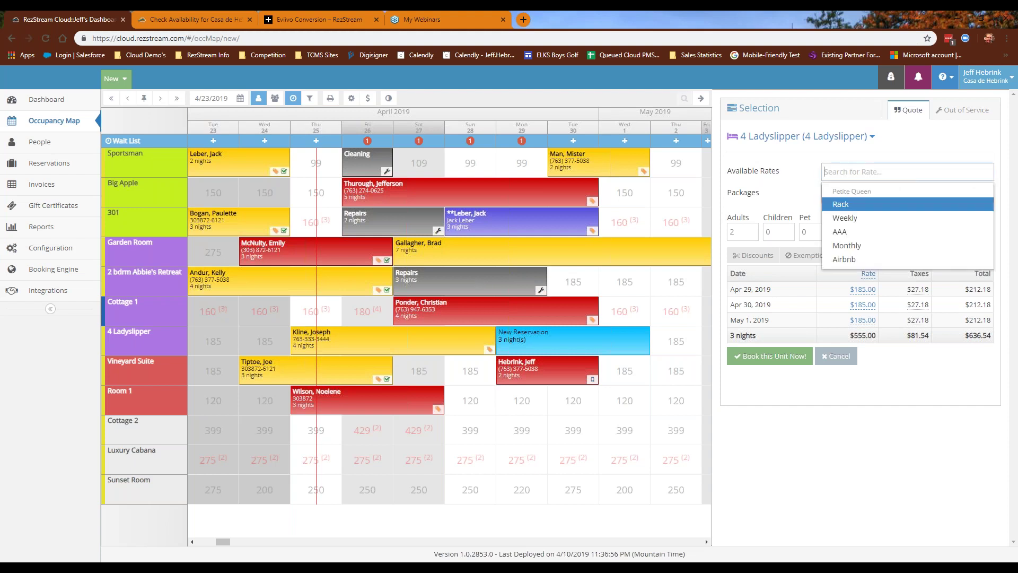
pyautogui.click(857, 232)
pyautogui.click(870, 172)
pyautogui.click(852, 205)
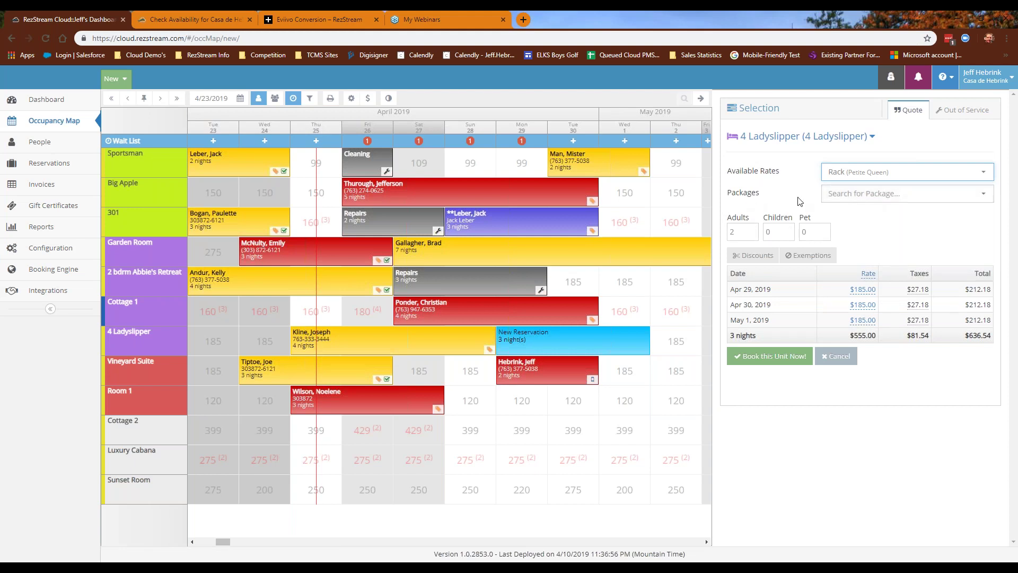
# Look through the packages available for the 4 Ladyslipper quote without choosing one.
pyautogui.click(968, 193)
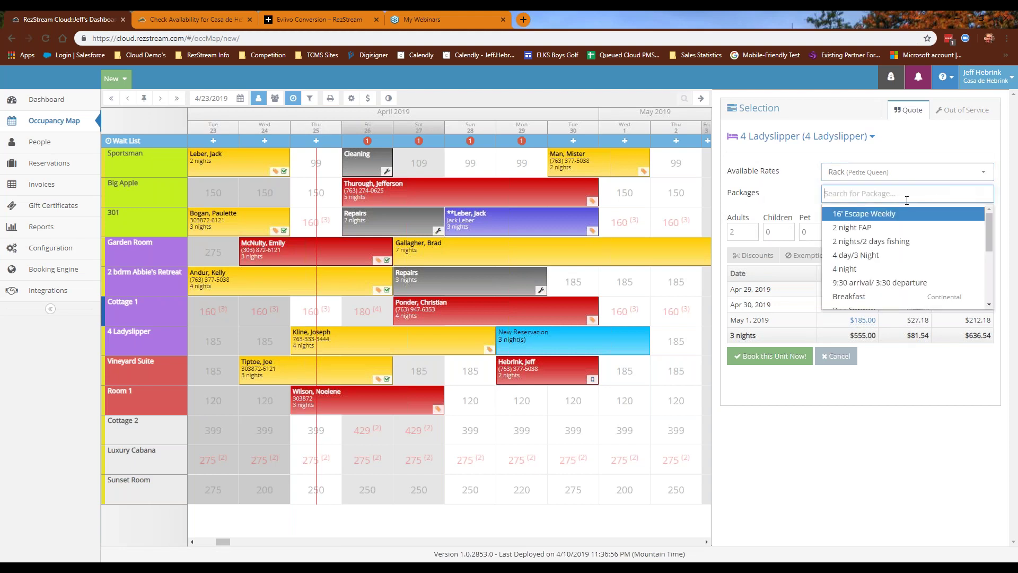
pyautogui.scroll(-3, 890, 235)
pyautogui.scroll(3, 891, 234)
pyautogui.scroll(-4, 886, 242)
pyautogui.click(789, 199)
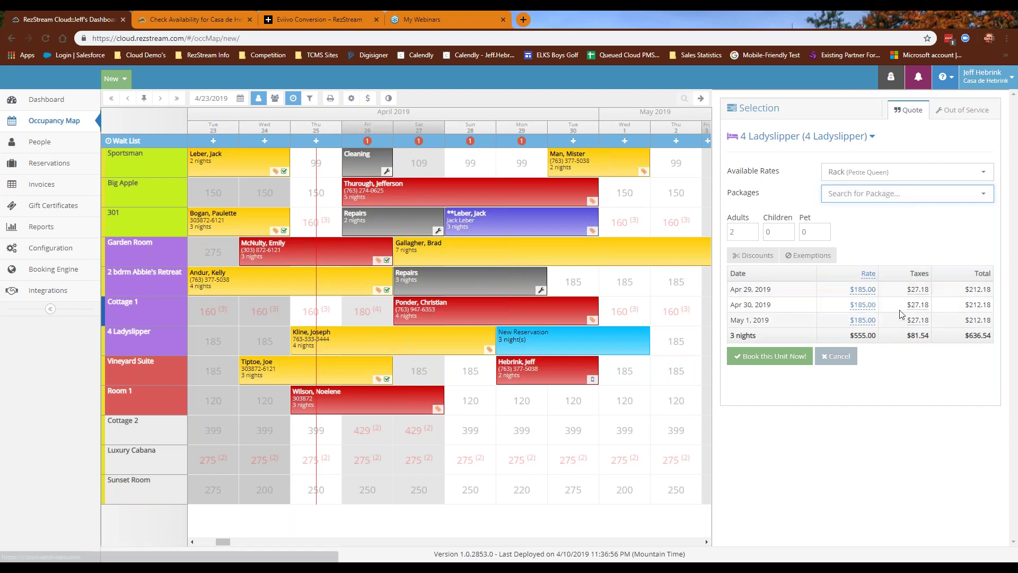
# Try a 10 percent manual discount on the quote and reset it.
pyautogui.click(757, 256)
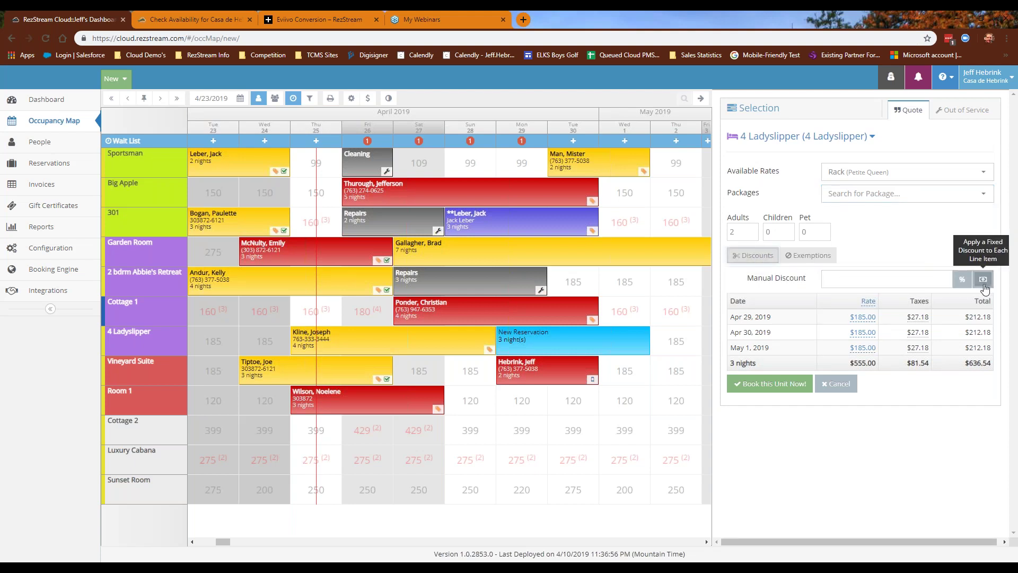
pyautogui.click(877, 280)
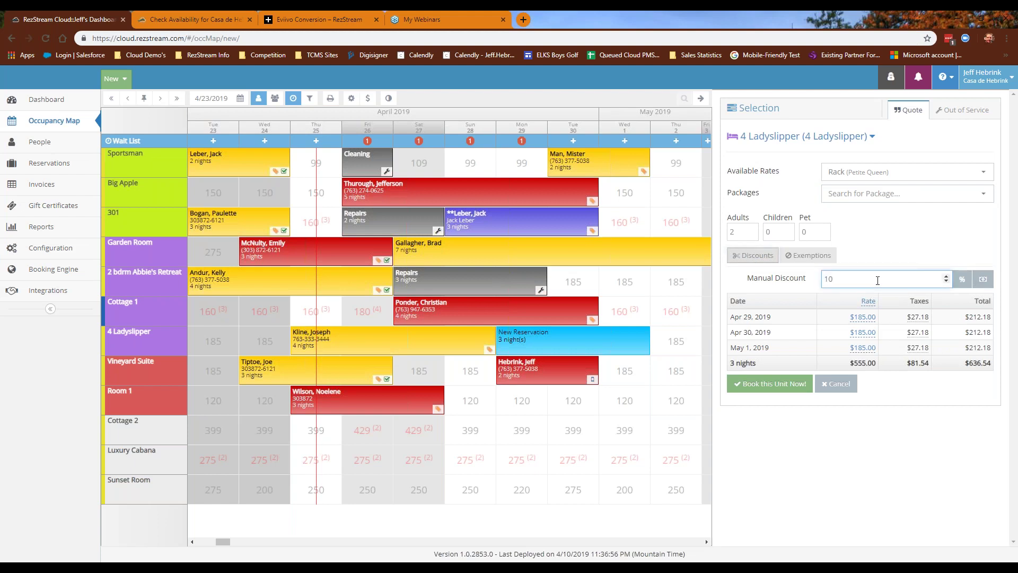
pyautogui.click(962, 279)
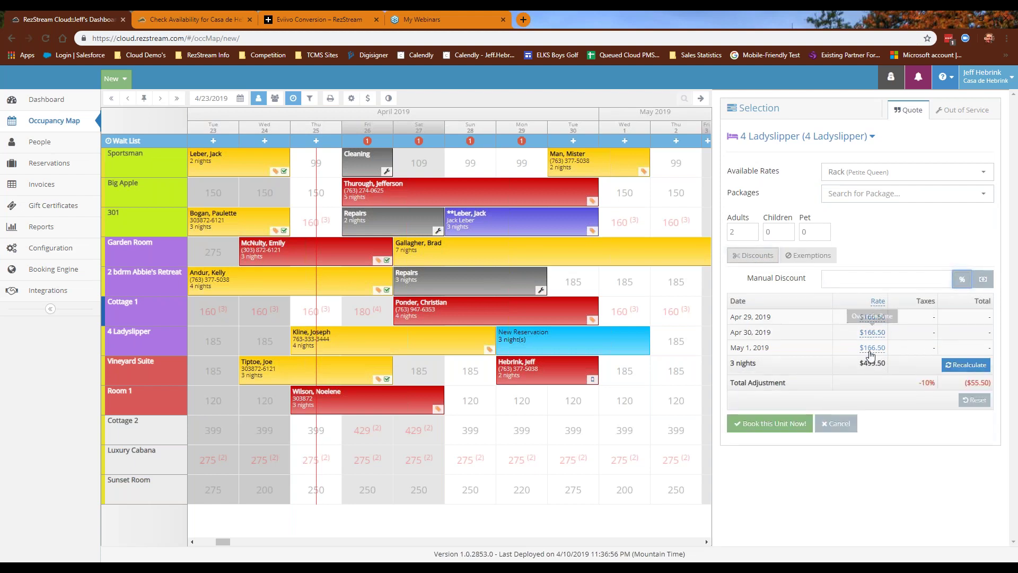
pyautogui.click(975, 400)
# Try a fixed manual discount of 10 on each line item, reset it, and close the discount options.
pyautogui.click(835, 281)
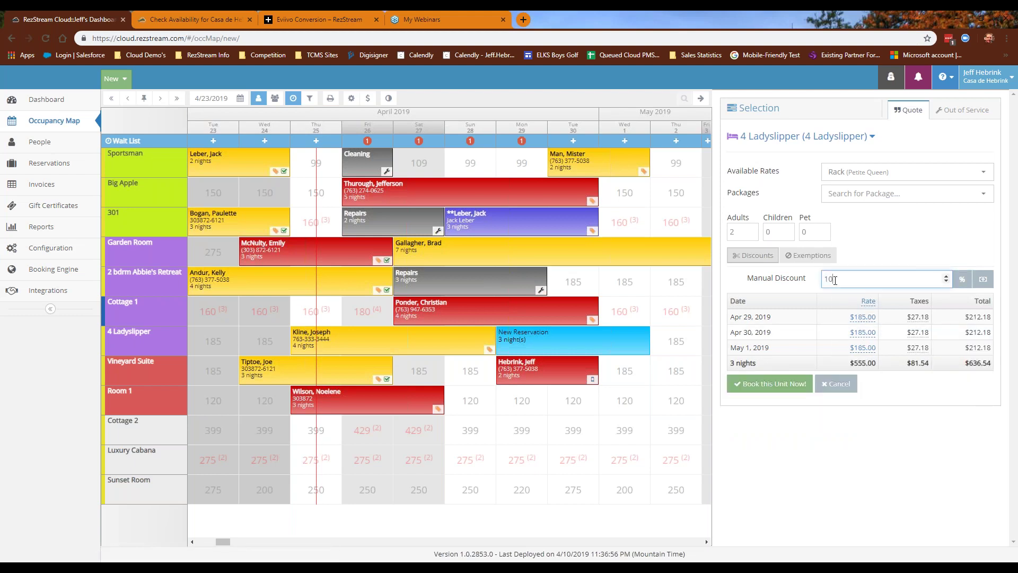
pyautogui.write('10')
pyautogui.click(982, 279)
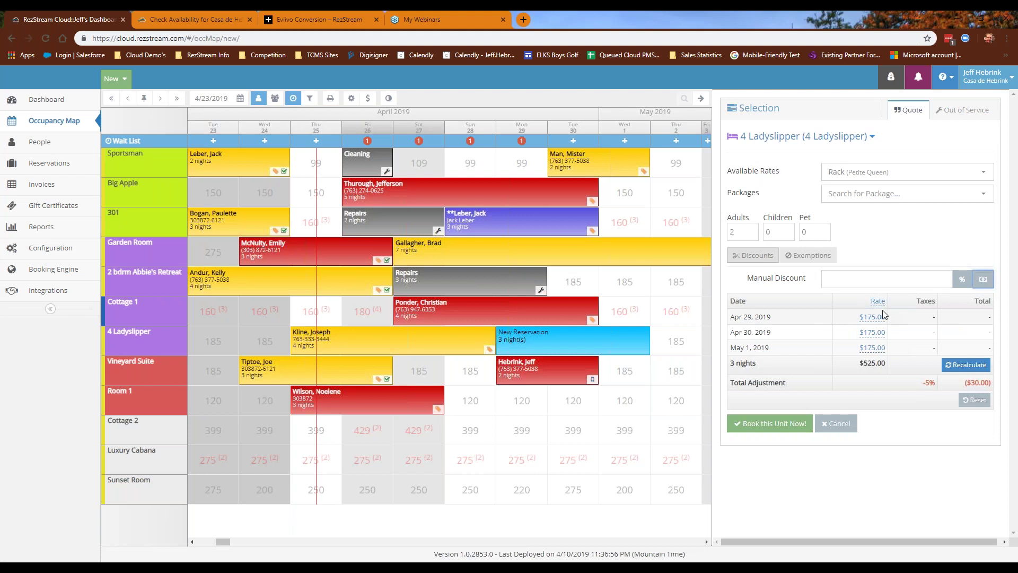
pyautogui.click(975, 399)
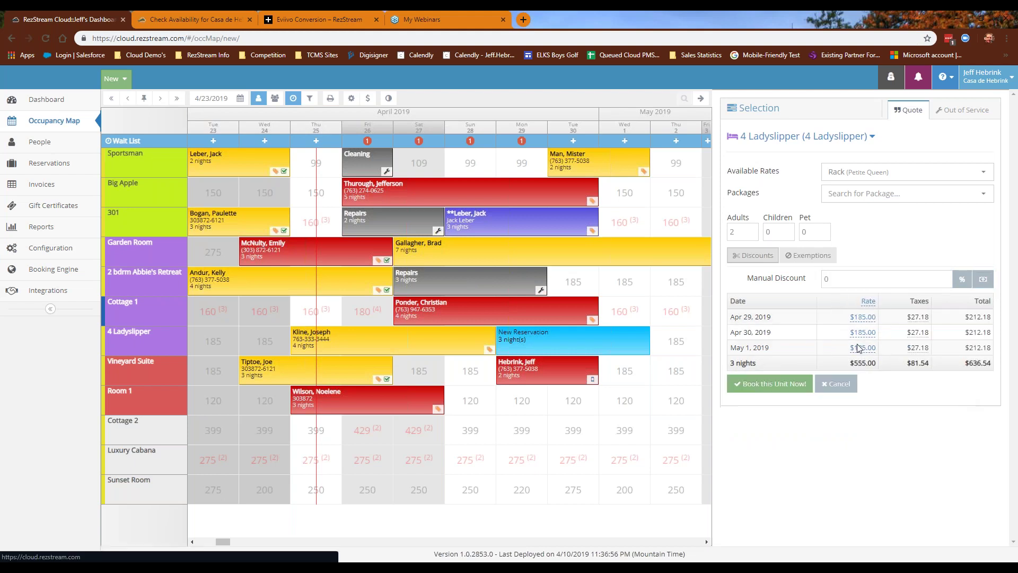
pyautogui.click(753, 258)
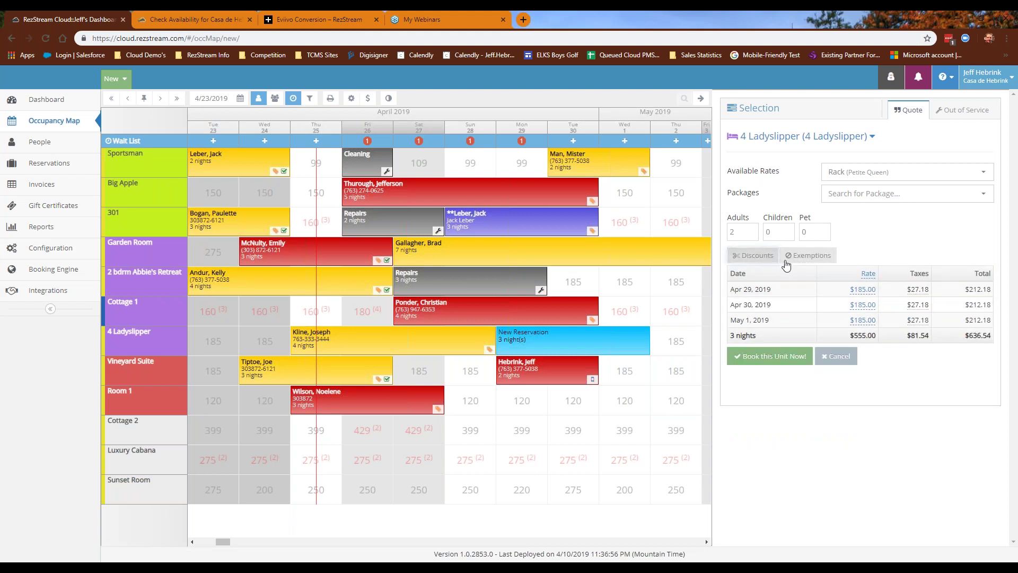
# Look through the taxes that can be exempted from the quote and close the exemptions without selecting any.
pyautogui.click(809, 259)
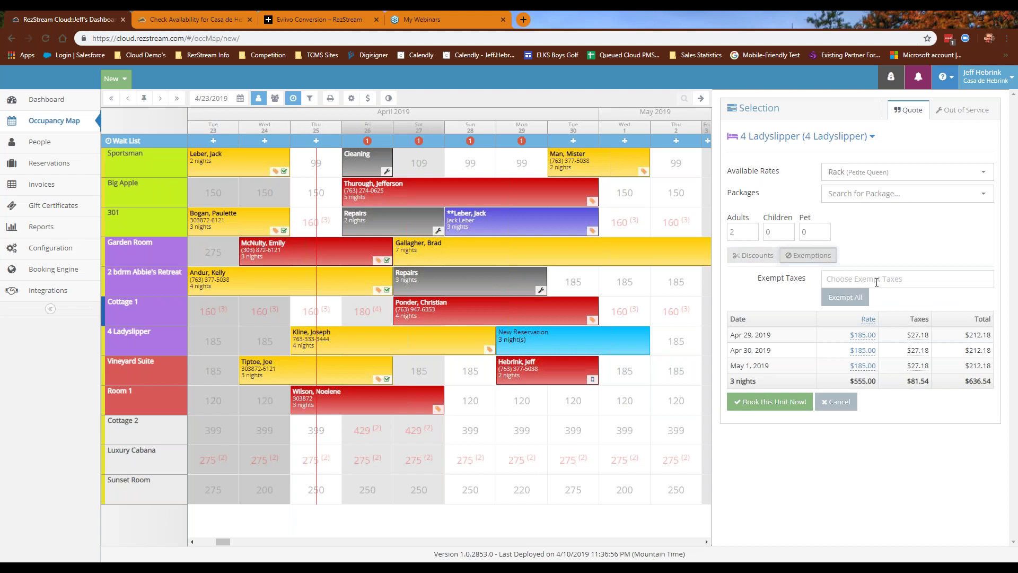
pyautogui.click(876, 280)
pyautogui.scroll(-2, 889, 346)
pyautogui.scroll(2, 885, 346)
pyautogui.scroll(-2, 882, 345)
pyautogui.scroll(1, 877, 344)
pyautogui.scroll(-2, 878, 344)
pyautogui.scroll(3, 875, 344)
pyautogui.scroll(-3, 869, 337)
pyautogui.scroll(3, 869, 337)
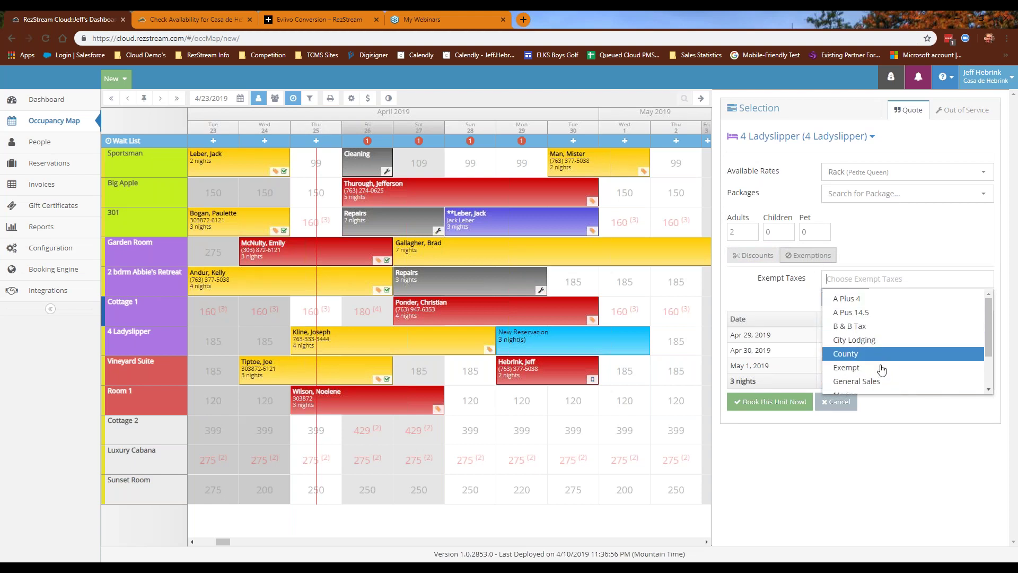
pyautogui.click(822, 258)
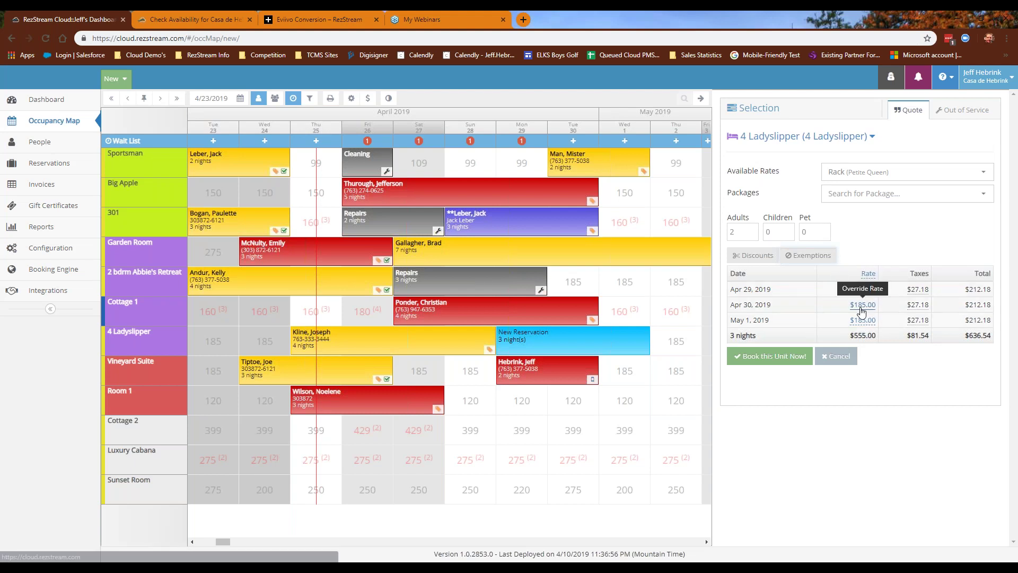
# Try overriding the rate for all three nights with $152.00 and reset the quote.
pyautogui.click(868, 273)
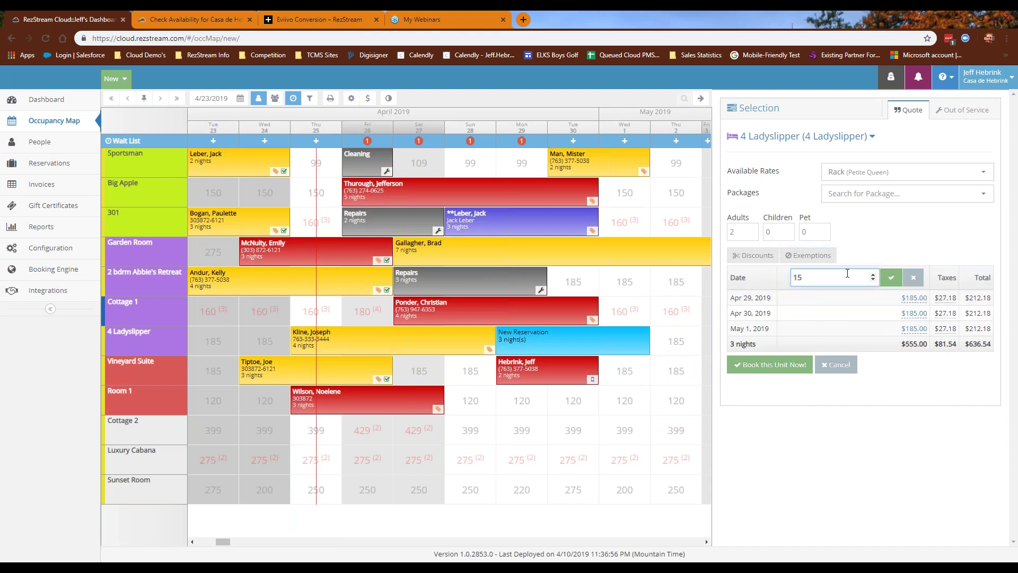
pyautogui.click(891, 277)
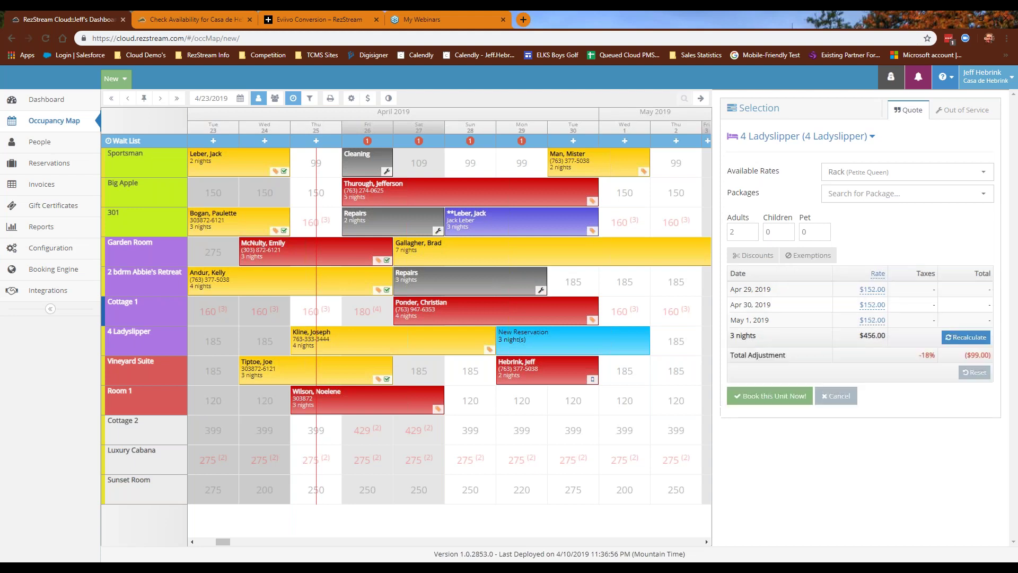
pyautogui.click(974, 371)
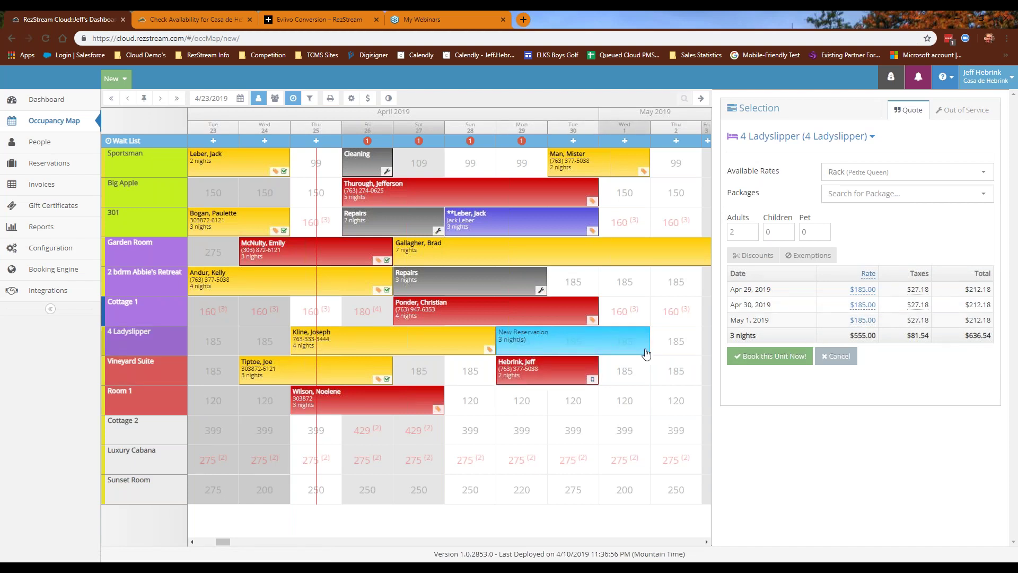
# Book the 4 Ladyslipper unit, search for the guest by partial name, and choose the existing guest tagged Direct Bill.
pyautogui.click(767, 359)
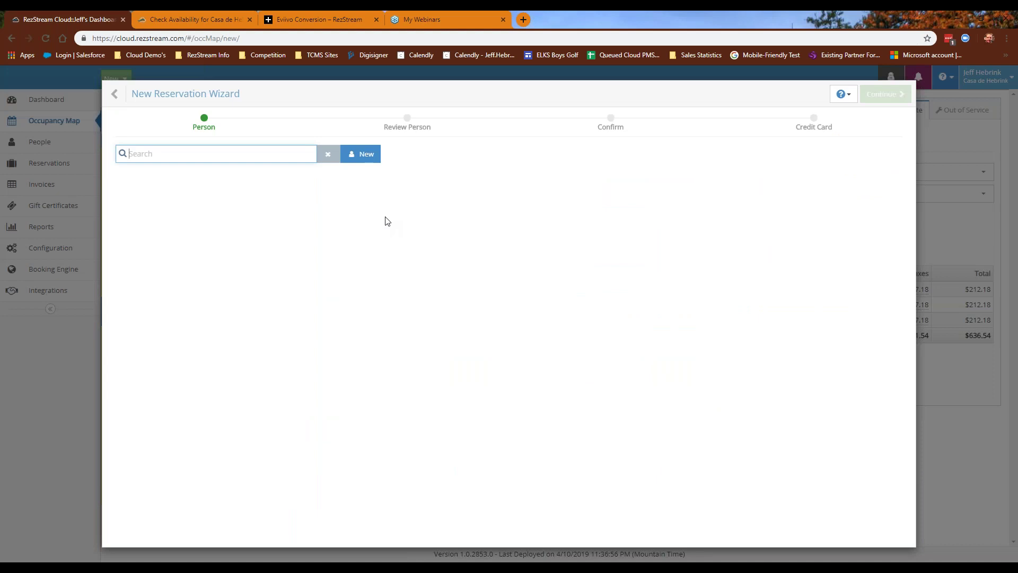
pyautogui.write('b')
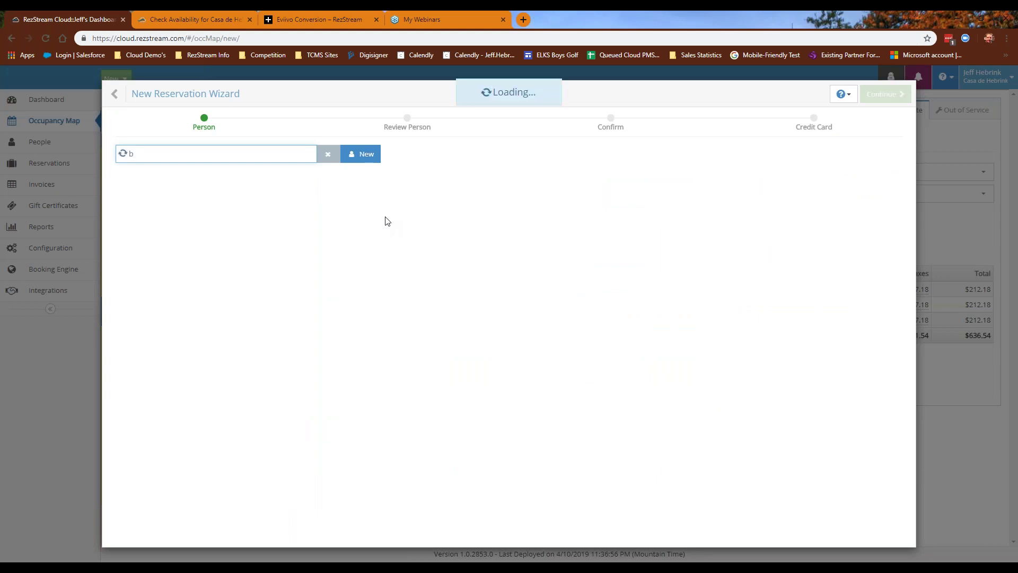
pyautogui.write('ro')
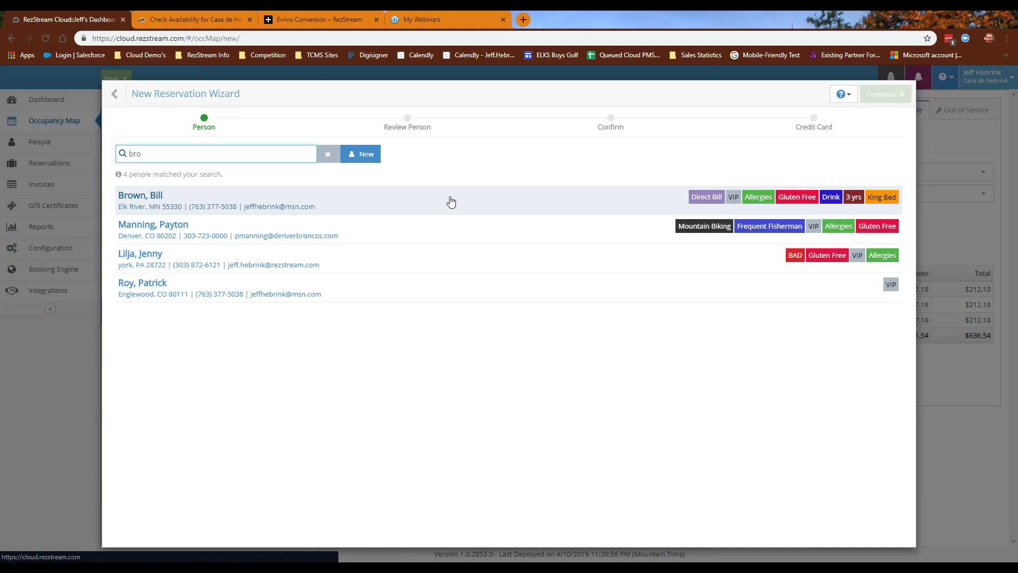
pyautogui.click(294, 203)
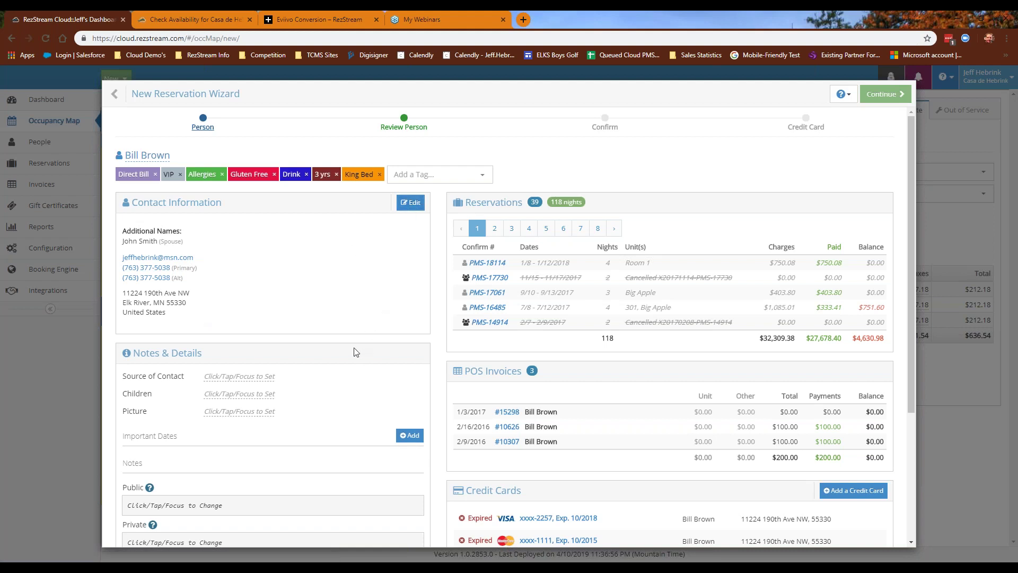
# Review the guest's contact information, notes, past reservations and credit cards, and continue to the reservation's confirmation options.
pyautogui.scroll(-1, 350, 348)
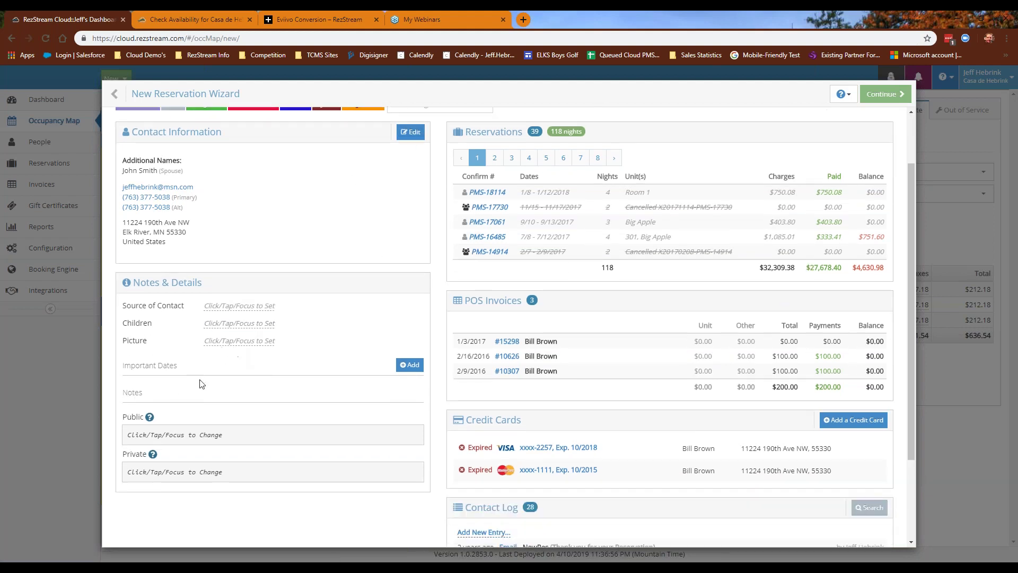
pyautogui.scroll(1, 273, 377)
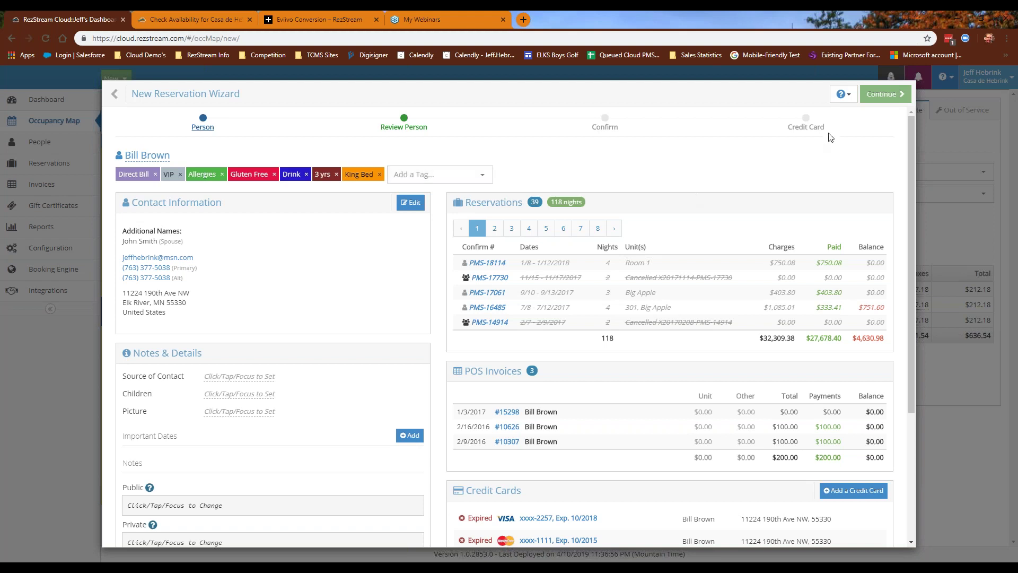
pyautogui.click(884, 94)
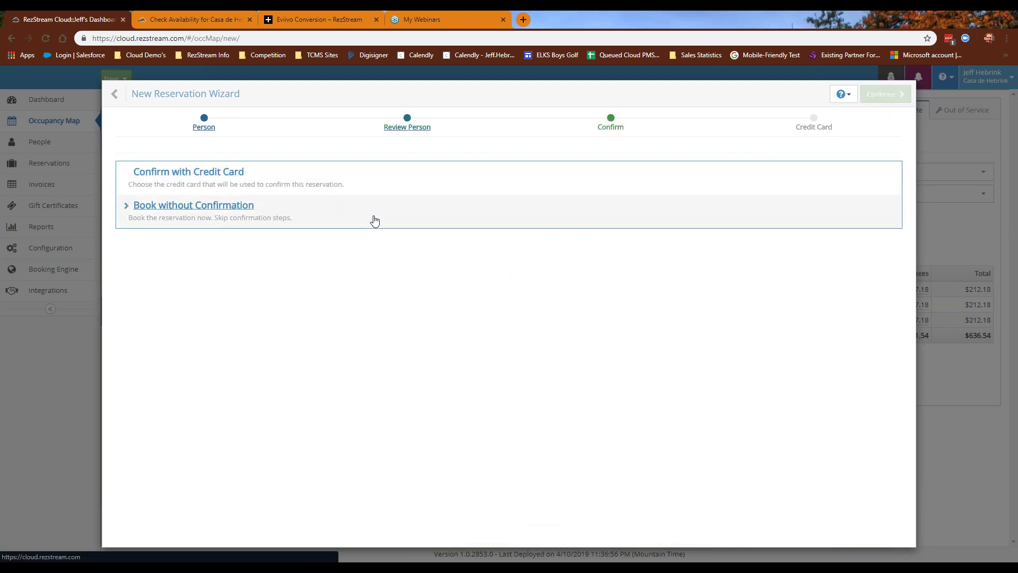
# Book the reservation without confirmation and review the custom fields in its Notes & Details.
pyautogui.click(430, 220)
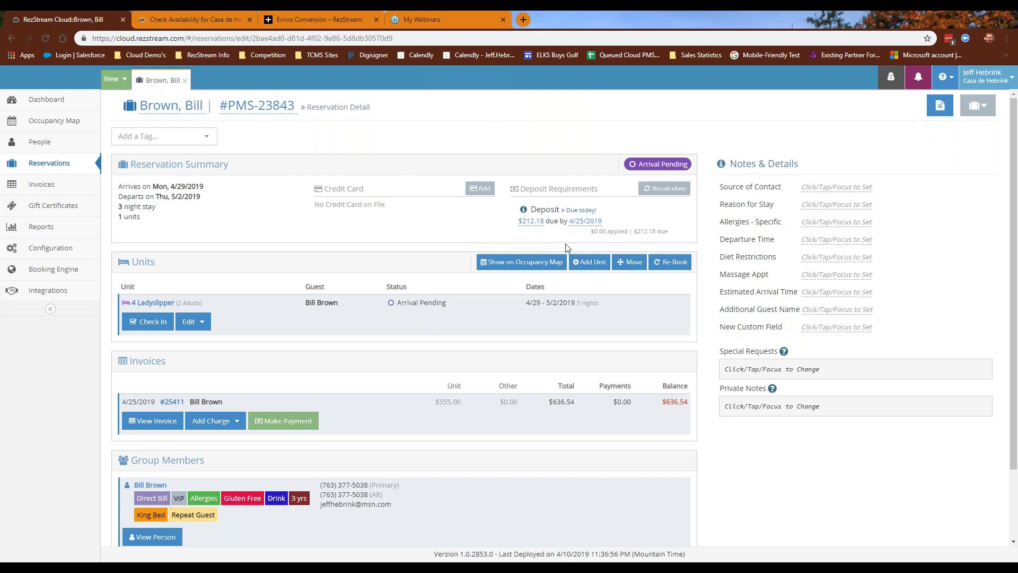
pyautogui.moveTo(712, 224); pyautogui.dragTo(884, 228)
pyautogui.click(885, 230)
pyautogui.moveTo(724, 225); pyautogui.dragTo(866, 337)
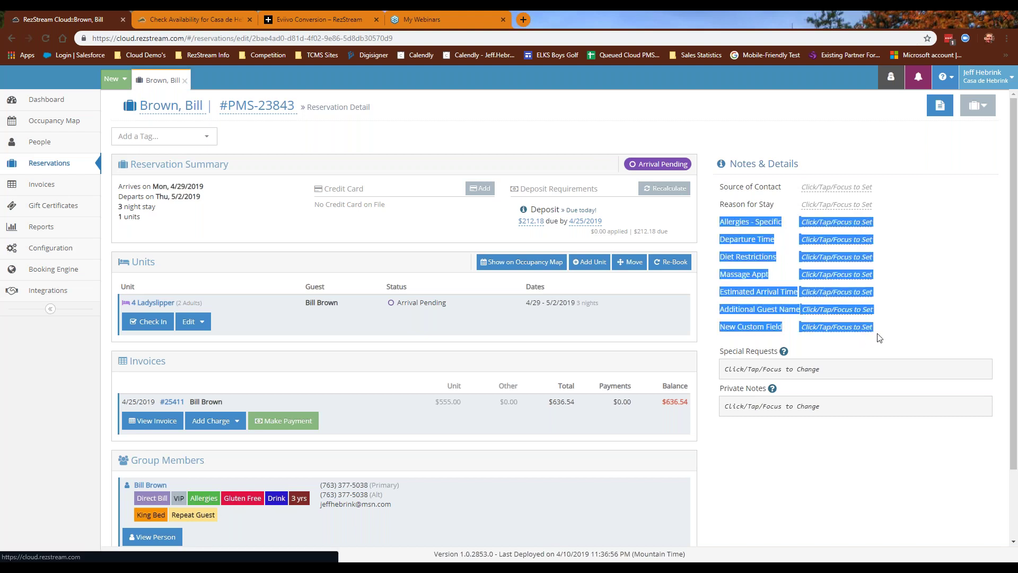
pyautogui.click(904, 336)
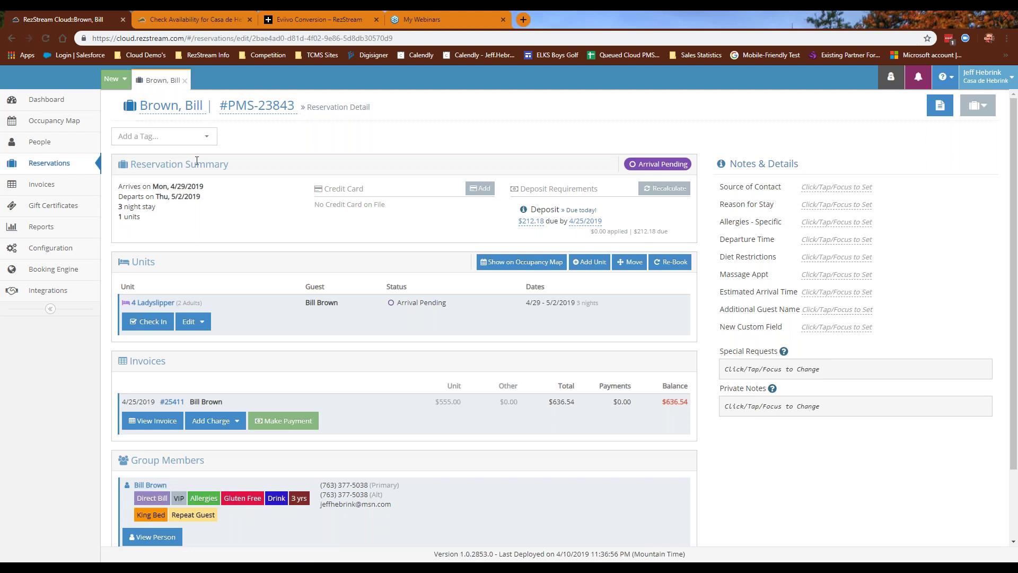
# Add the Extra Pillows and Late Arrival tags to the reservation.
pyautogui.click(200, 137)
pyautogui.scroll(-1, 183, 188)
pyautogui.scroll(-1, 181, 194)
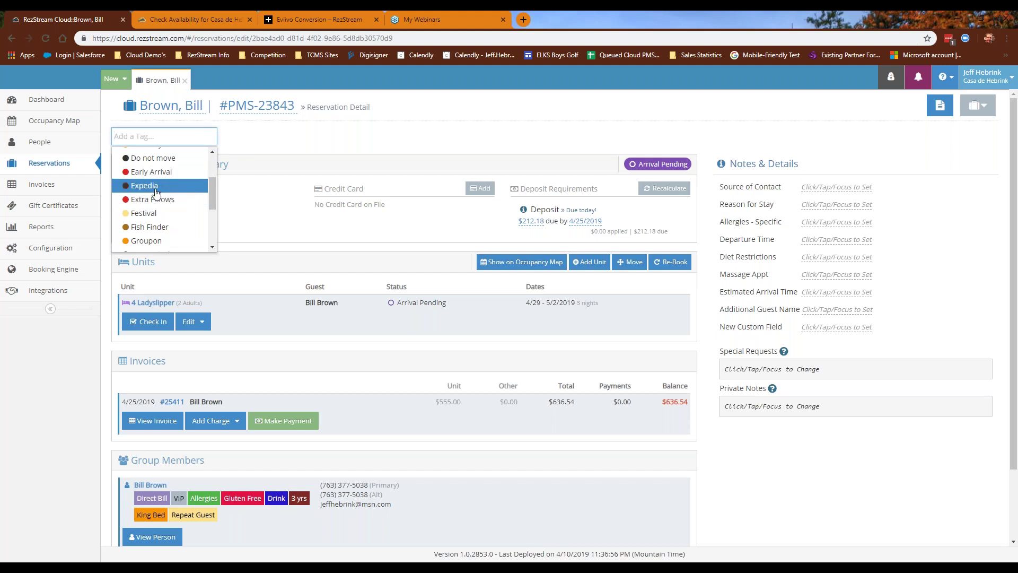
pyautogui.click(154, 200)
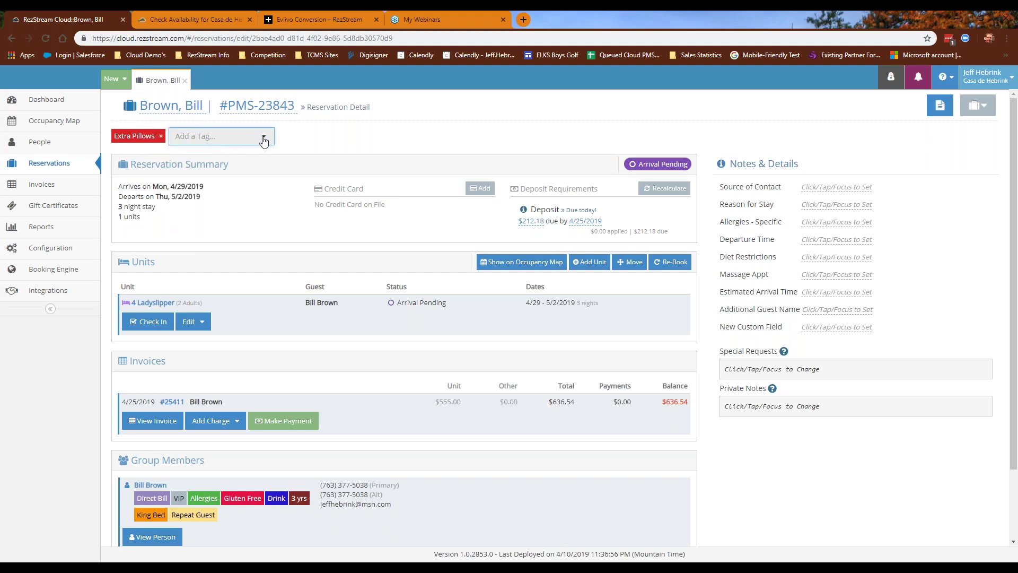
pyautogui.click(236, 137)
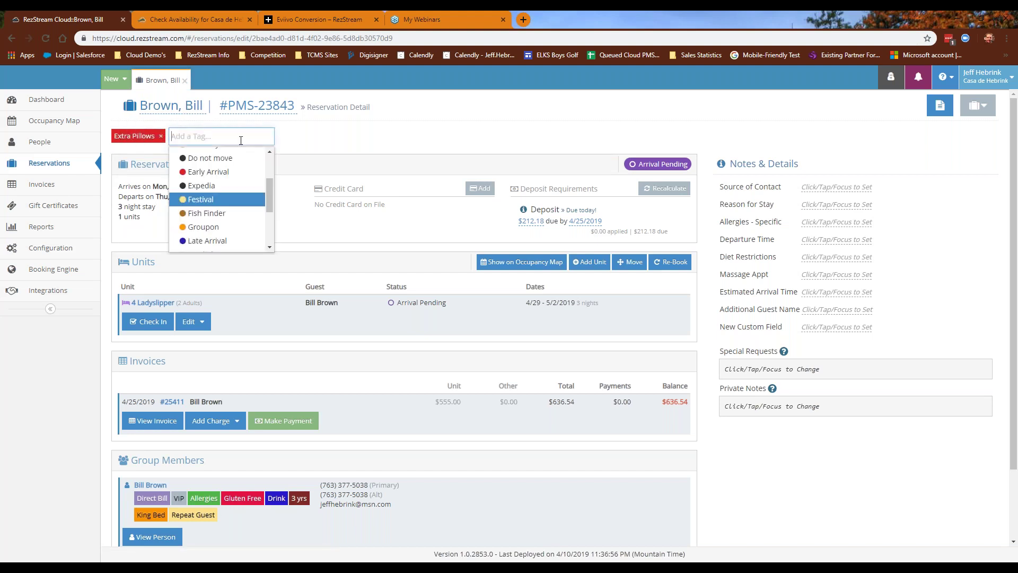
pyautogui.click(218, 242)
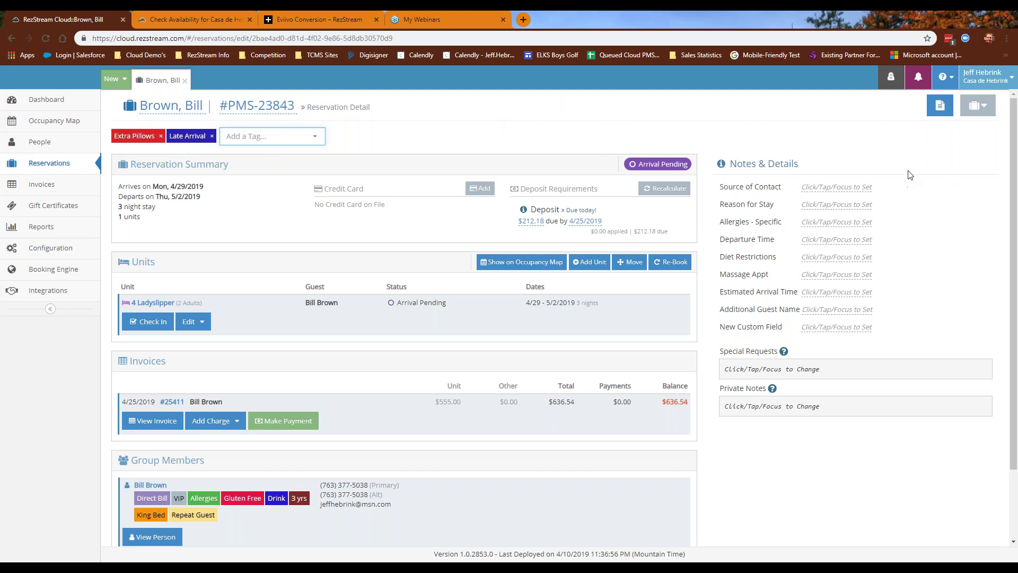
# Start generating a letter for the reservation and choose the Default Conf 1 Room reservation letter.
pyautogui.click(941, 111)
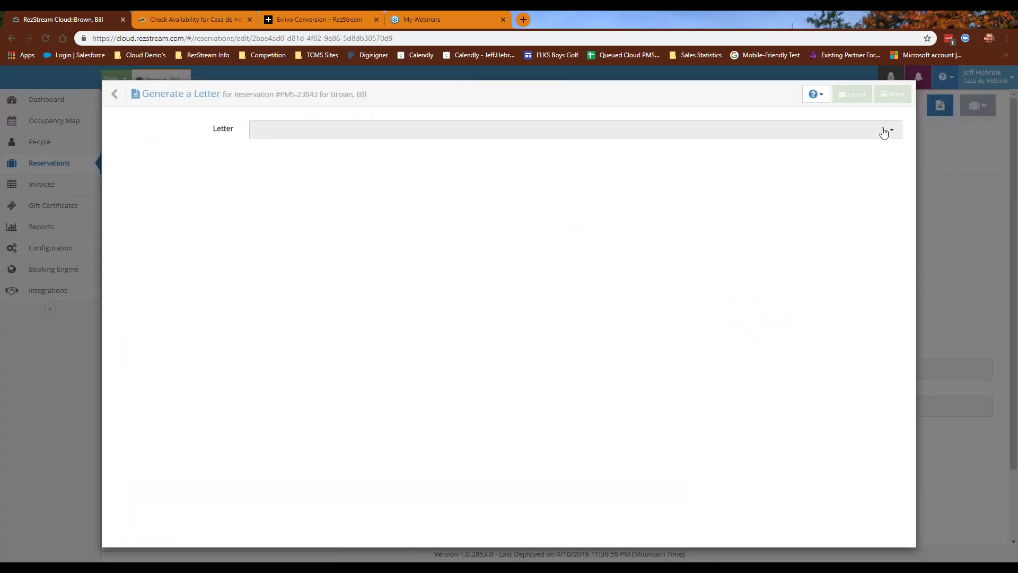
pyautogui.click(882, 132)
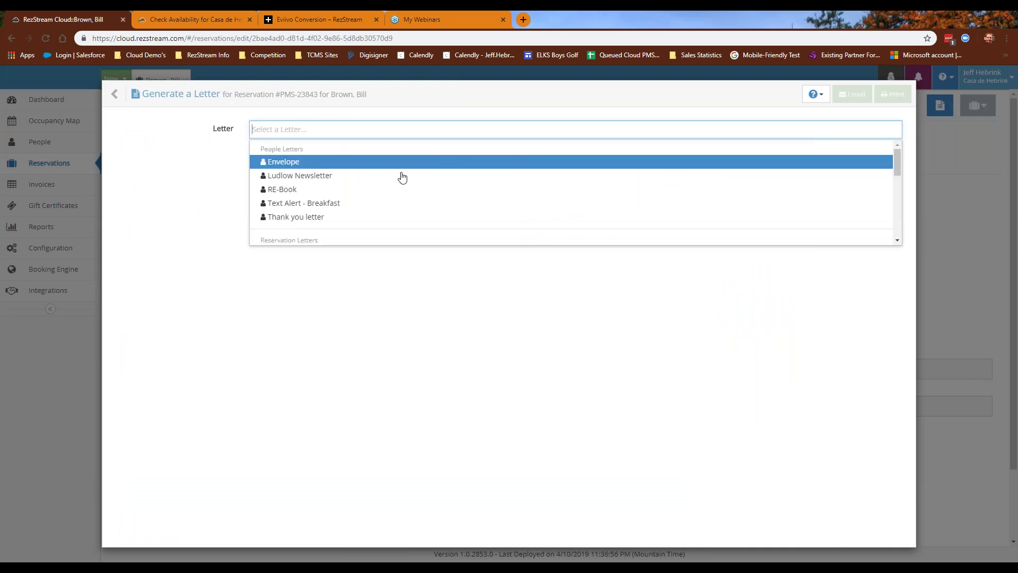
pyautogui.scroll(-1, 416, 169)
pyautogui.scroll(-3, 416, 180)
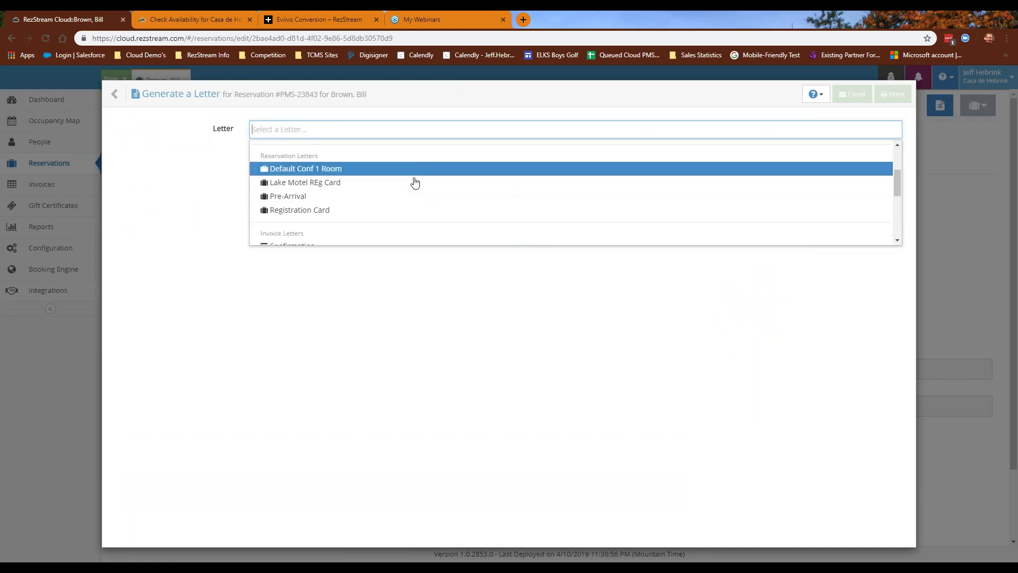
pyautogui.scroll(2, 416, 191)
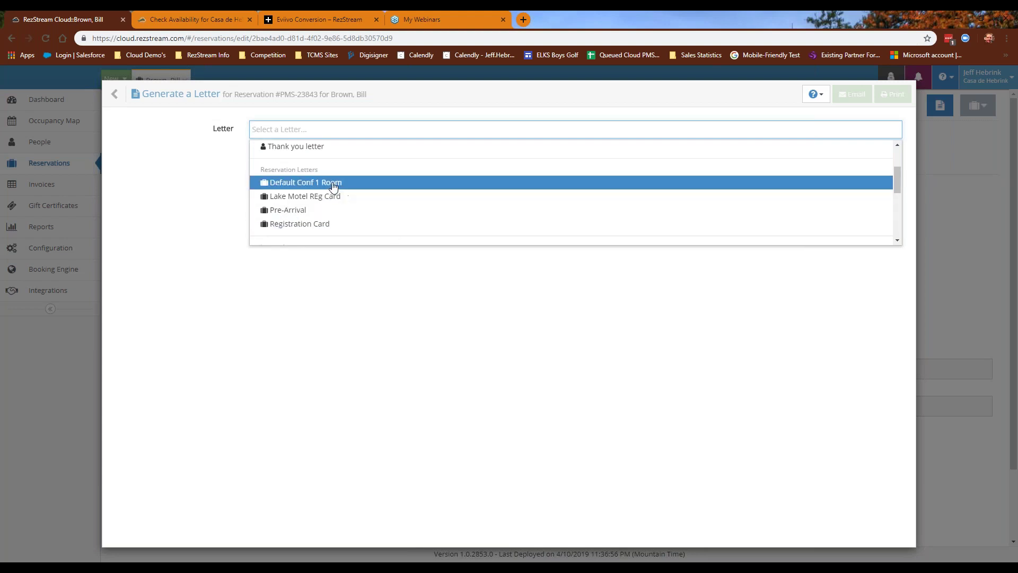
pyautogui.click(373, 182)
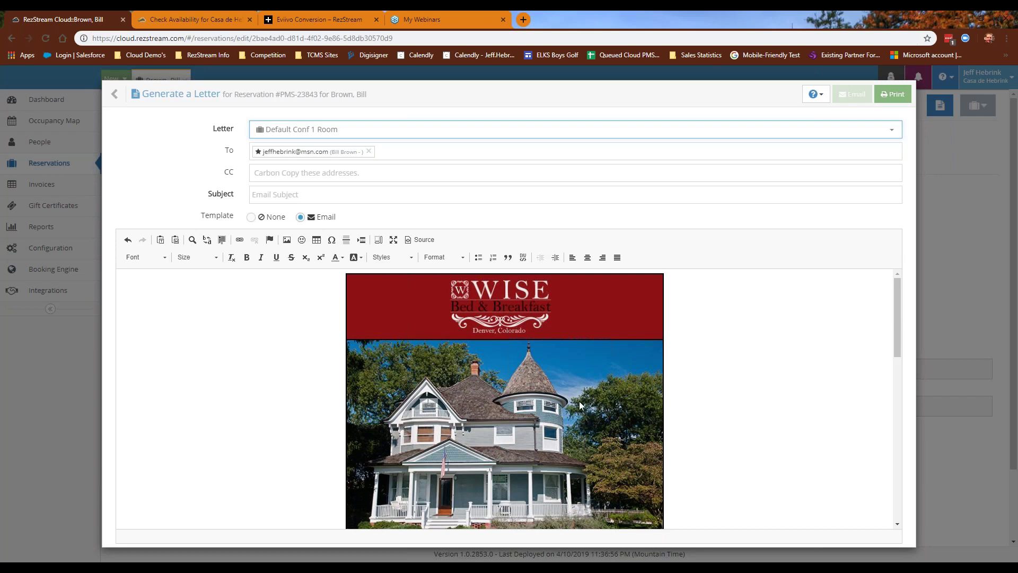
# Read through the confirmation letter's guest details, stay description, charges, contact information and footer links.
pyautogui.scroll(-3, 504, 359)
pyautogui.scroll(-1, 526, 355)
pyautogui.scroll(4, 533, 339)
pyautogui.scroll(-1, 531, 336)
pyautogui.scroll(-1, 531, 337)
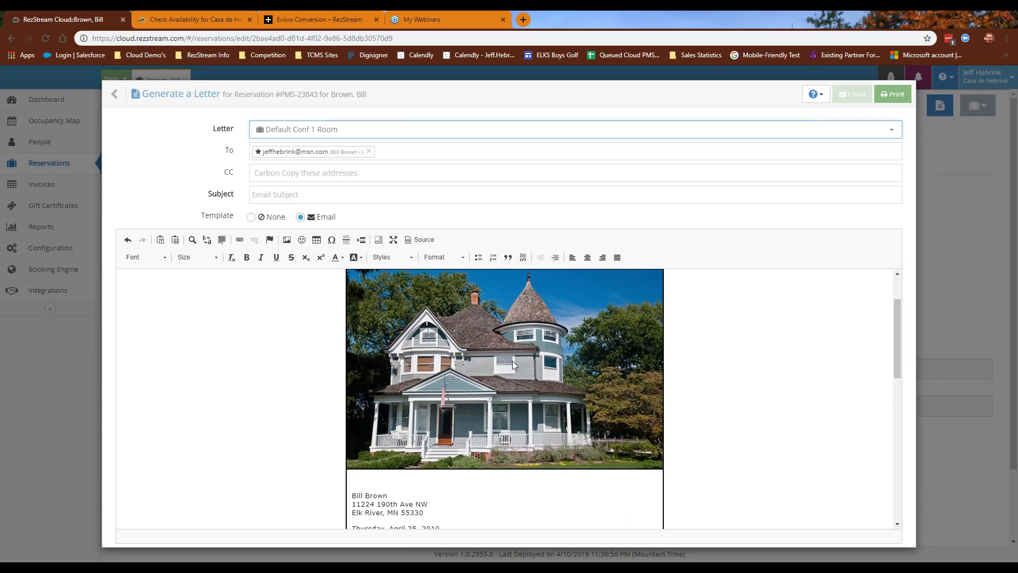
pyautogui.scroll(-4, 512, 360)
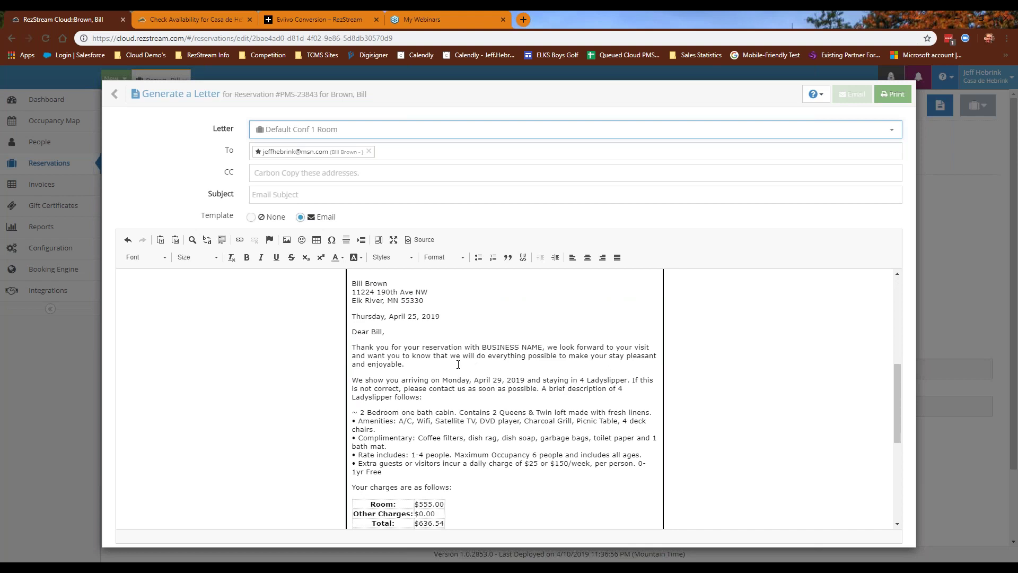
pyautogui.scroll(-4, 454, 379)
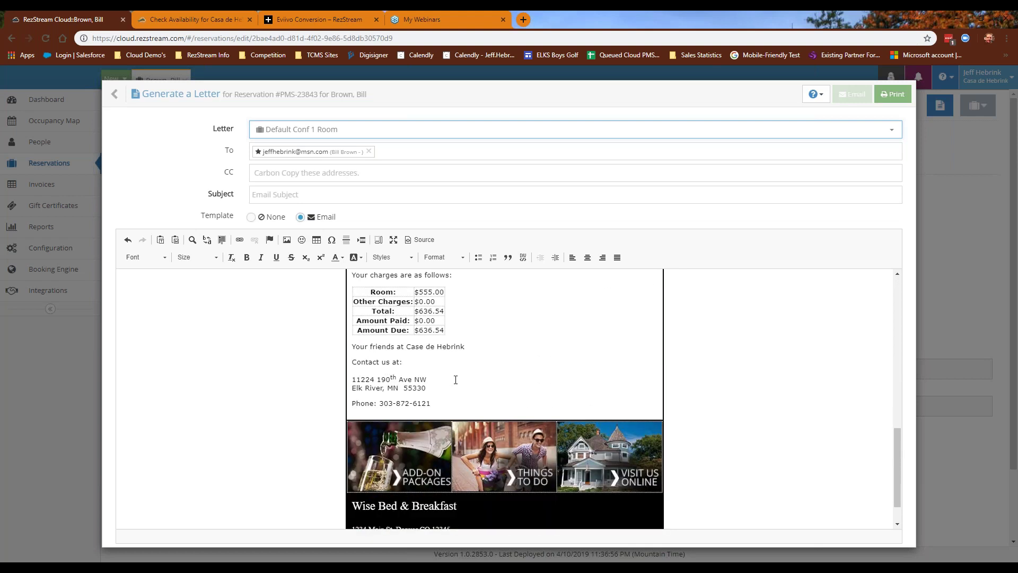
pyautogui.scroll(4, 455, 379)
# Add the paragraph "New note" after the letter's thank-you paragraph and close the letter without sending or printing it.
pyautogui.click(430, 367)
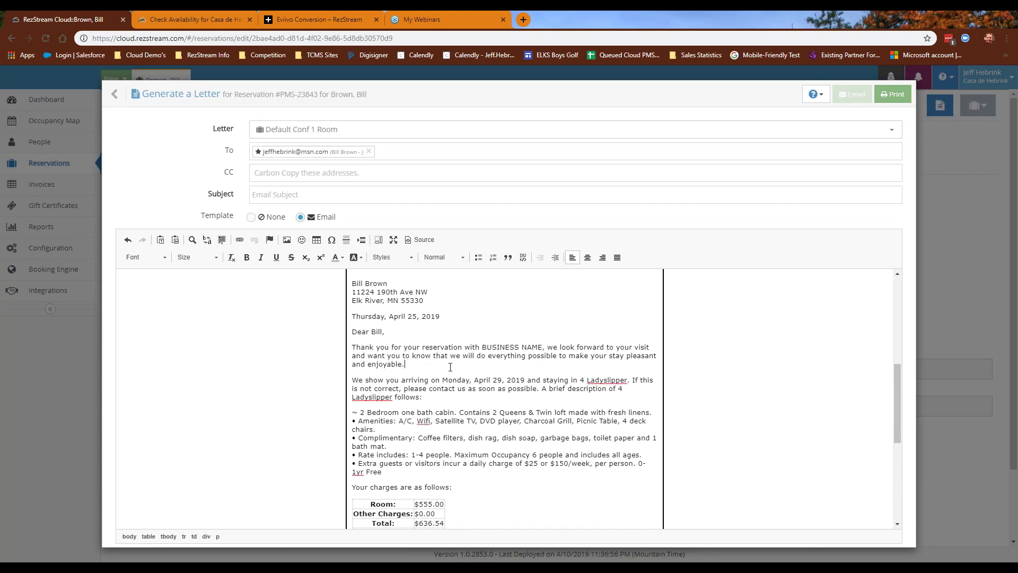
pyautogui.press('Return')
pyautogui.write('New note')
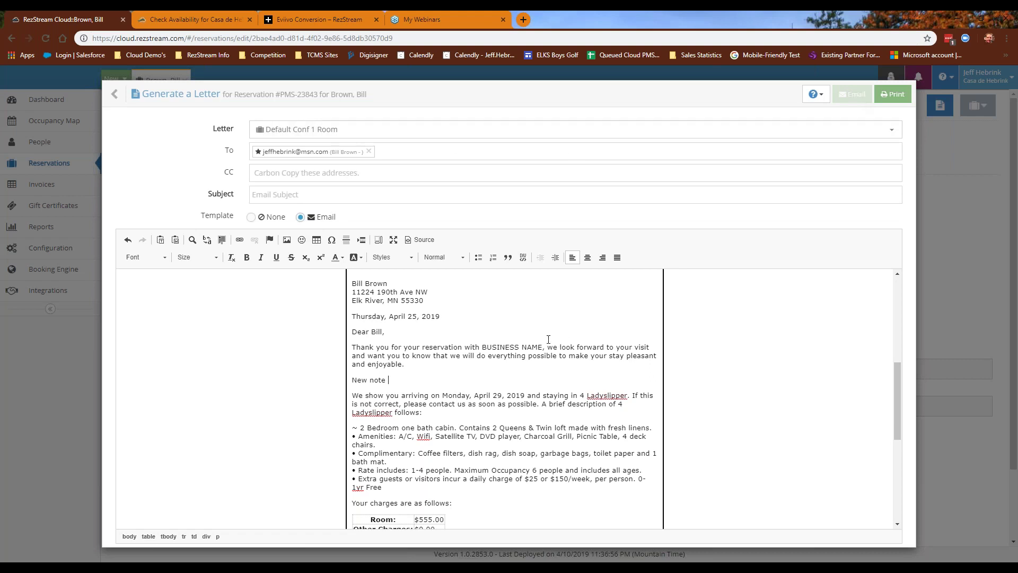
pyautogui.moveTo(124, 101)
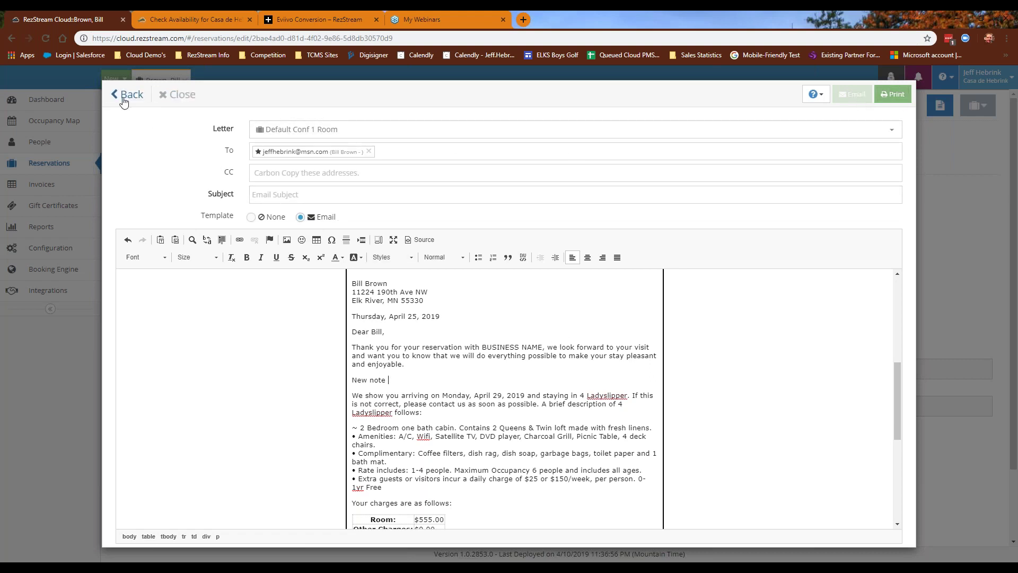
pyautogui.click(178, 96)
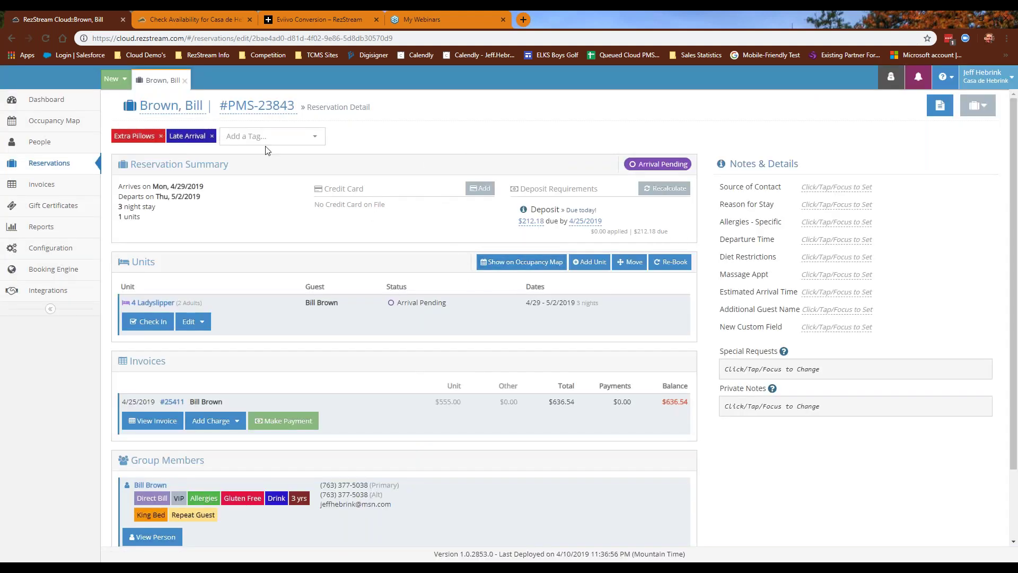
# Check the new booking on the Occupancy Map, and post a $212.18 CC - Visa deposit payment on its invoice.
pyautogui.click(55, 126)
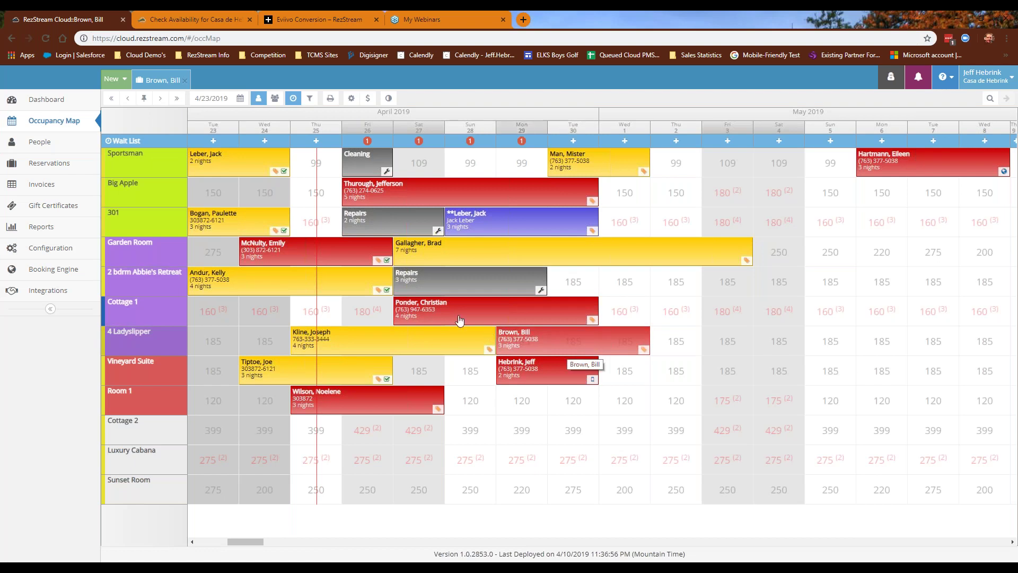
pyautogui.click(161, 83)
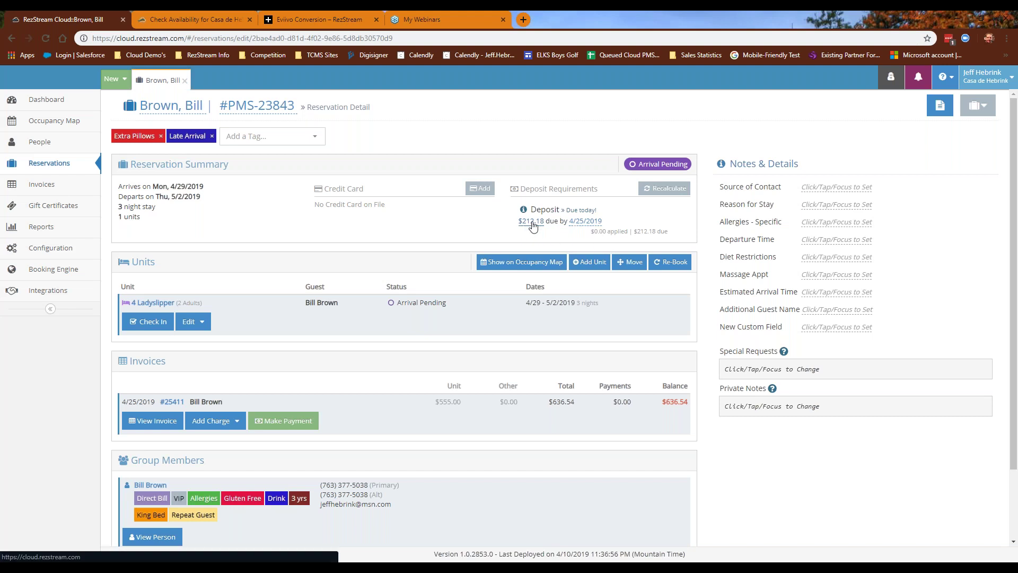
pyautogui.click(287, 420)
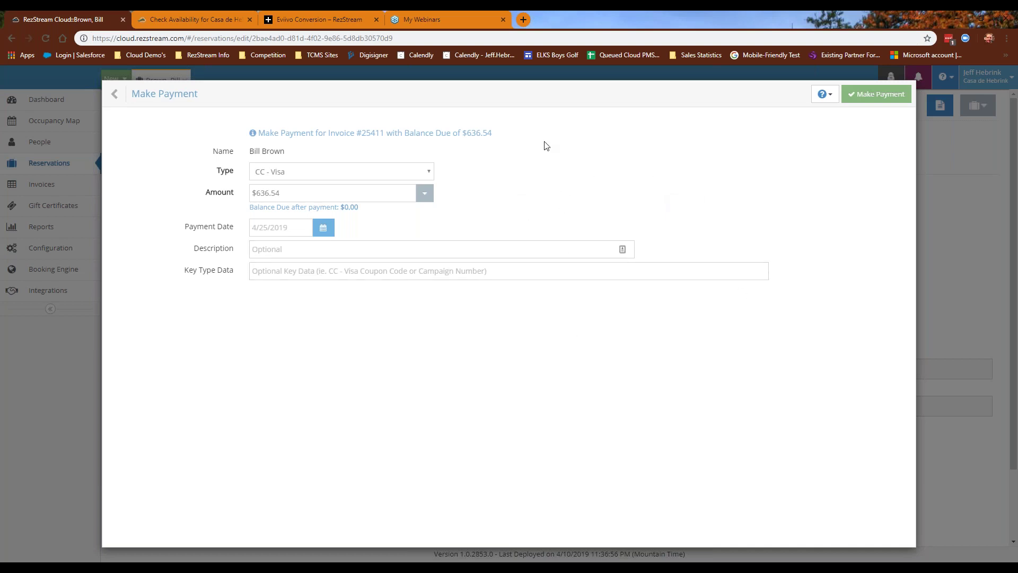
pyautogui.click(426, 194)
pyautogui.click(344, 226)
pyautogui.click(878, 99)
pyautogui.click(880, 101)
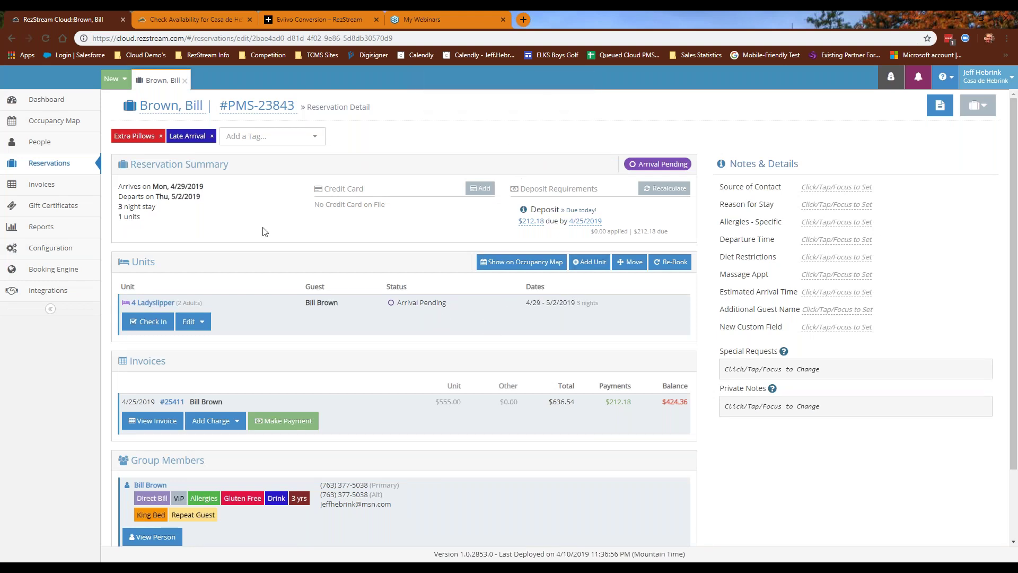
# Review the Occupancy Map's Wait List for 4/26/2019, and look at a blank new entry for 5/1/2019 without saving it.
pyautogui.click(37, 128)
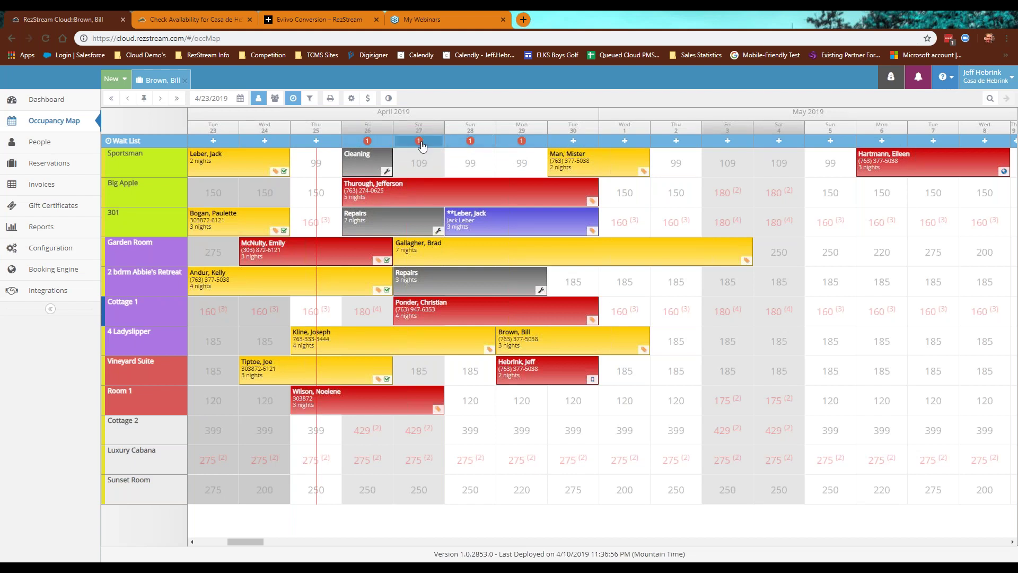
pyautogui.click(368, 141)
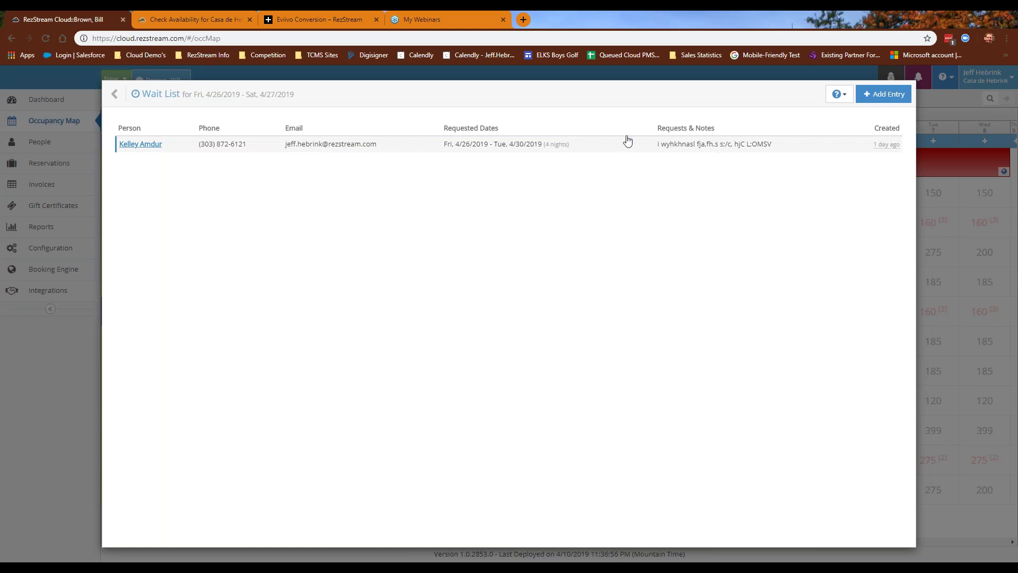
pyautogui.click(124, 97)
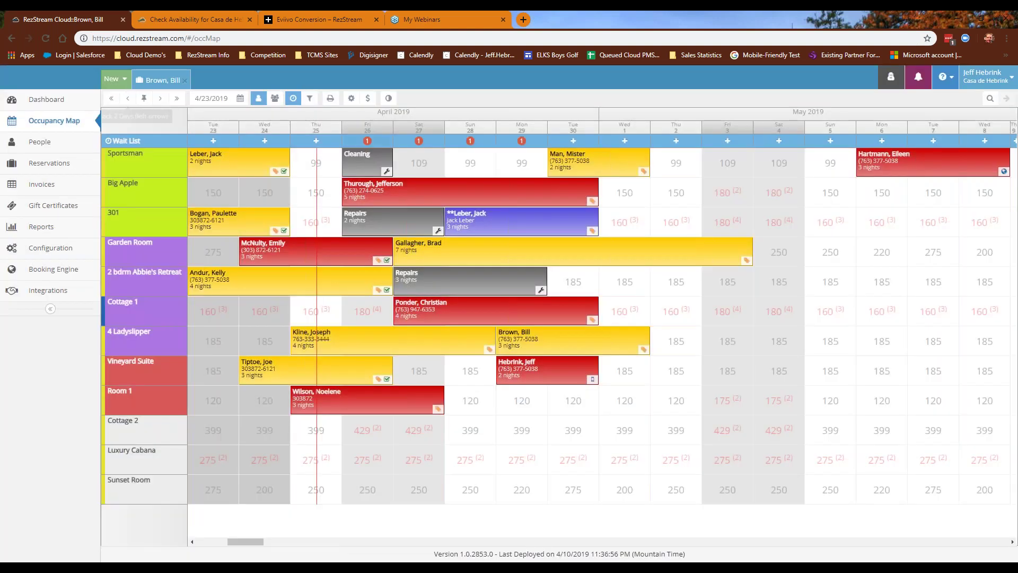
pyautogui.click(624, 141)
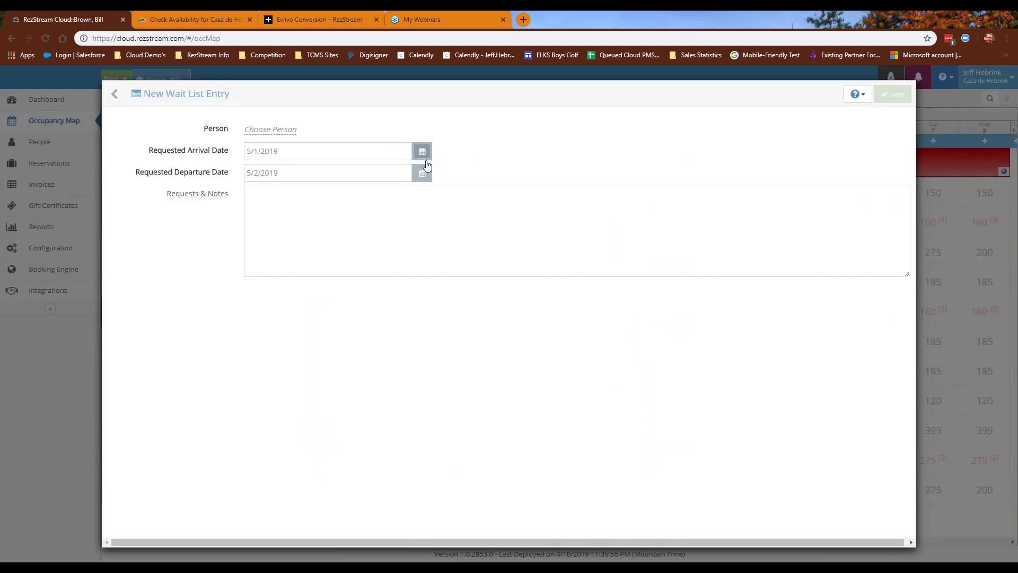
pyautogui.moveTo(121, 98)
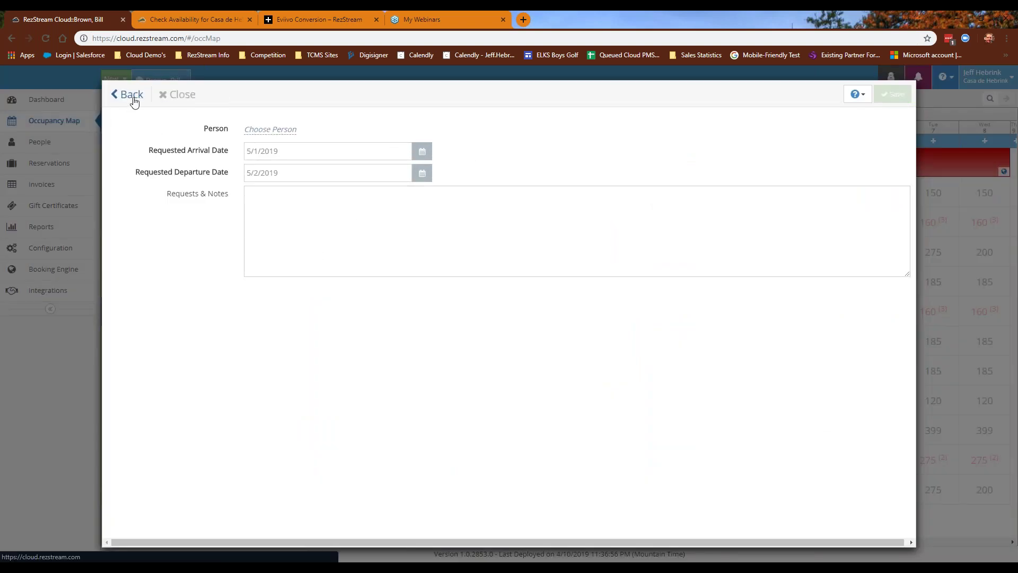
pyautogui.click(177, 94)
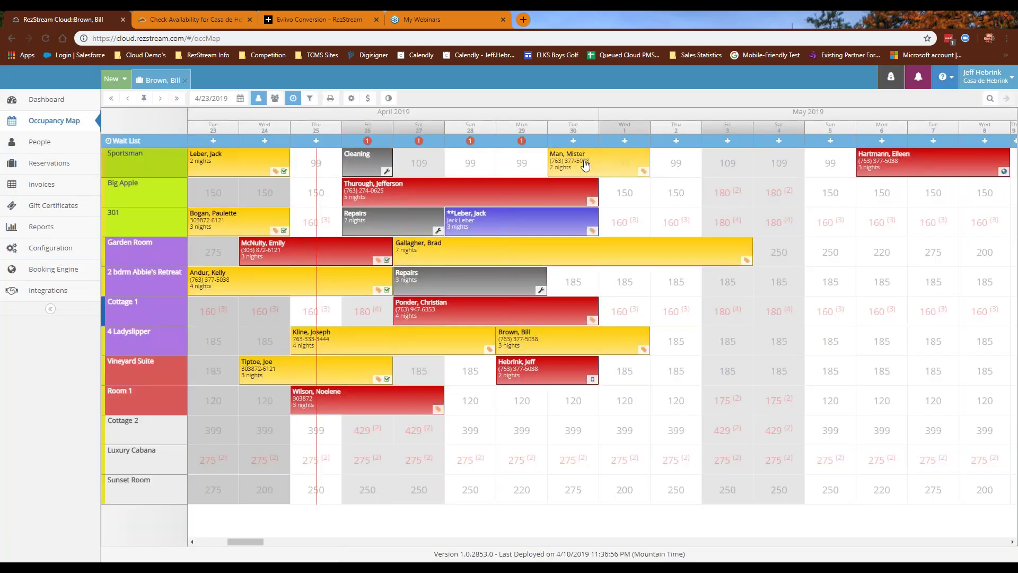
# Turn on group booking, try selecting stays in Sportsman, Vineyard Suite, Room 1, Cottage 2 and Luxury Cabana, and clear the selection.
pyautogui.click(275, 103)
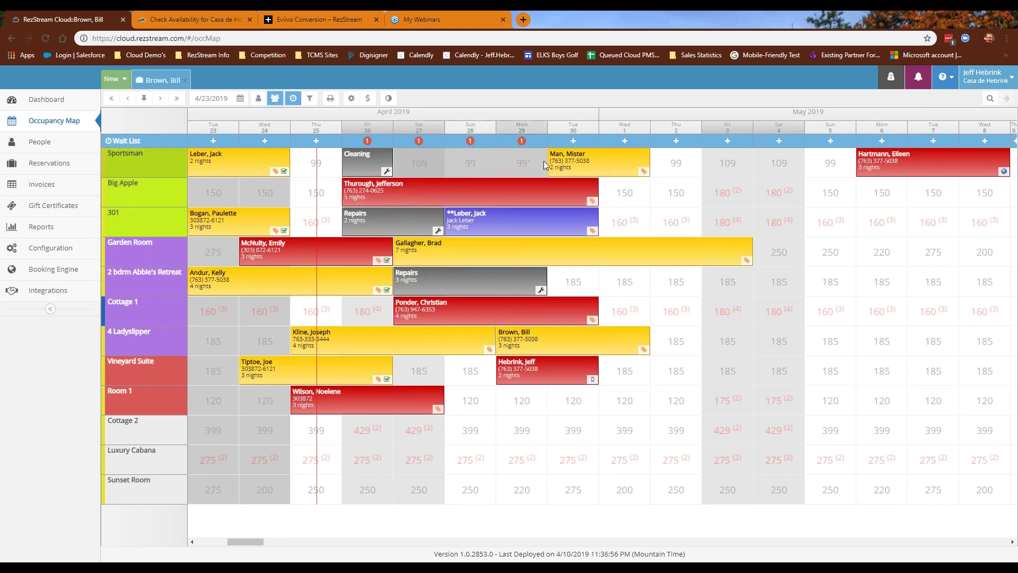
pyautogui.moveTo(543, 163); pyautogui.dragTo(400, 164)
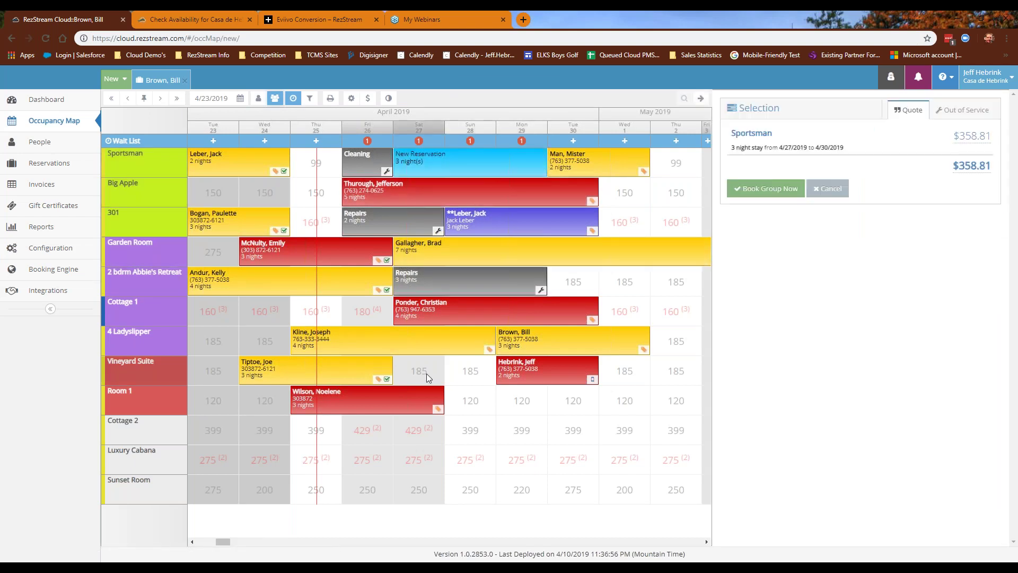
pyautogui.moveTo(461, 377); pyautogui.dragTo(573, 408)
pyautogui.moveTo(380, 441); pyautogui.dragTo(554, 464)
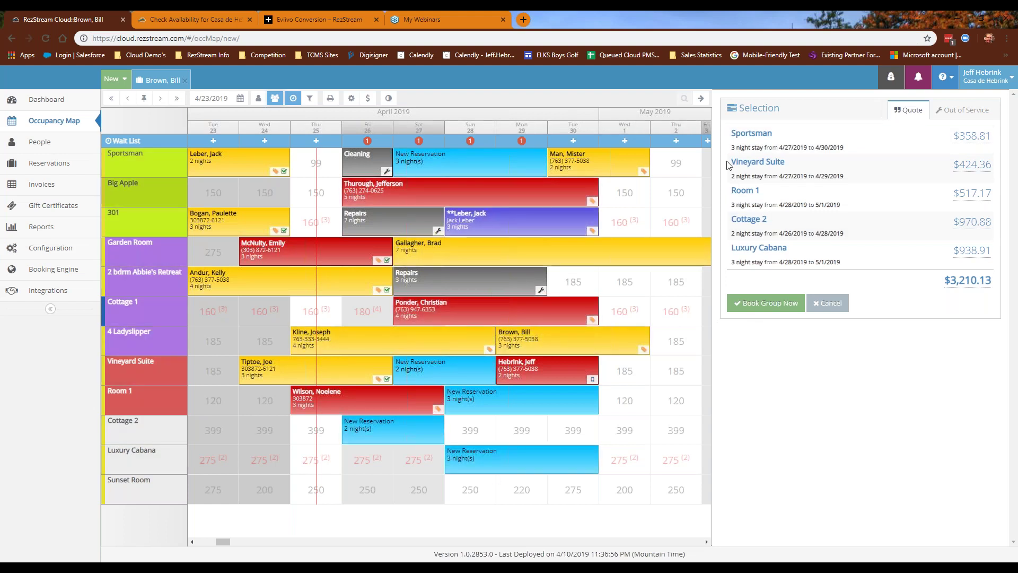
pyautogui.click(700, 100)
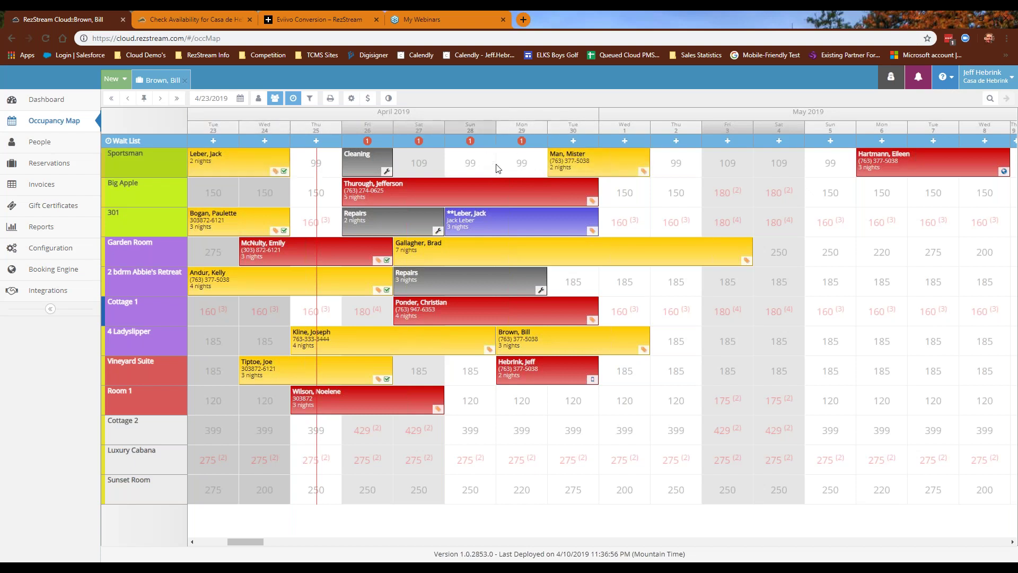
# Try a group quote for Sportsman from 4/28/2019 to 4/30/2019 and 2 bdrm Abbie's Retreat from 4/30/2019 to 5/2/2019, and cancel it.
pyautogui.moveTo(473, 168); pyautogui.dragTo(517, 158)
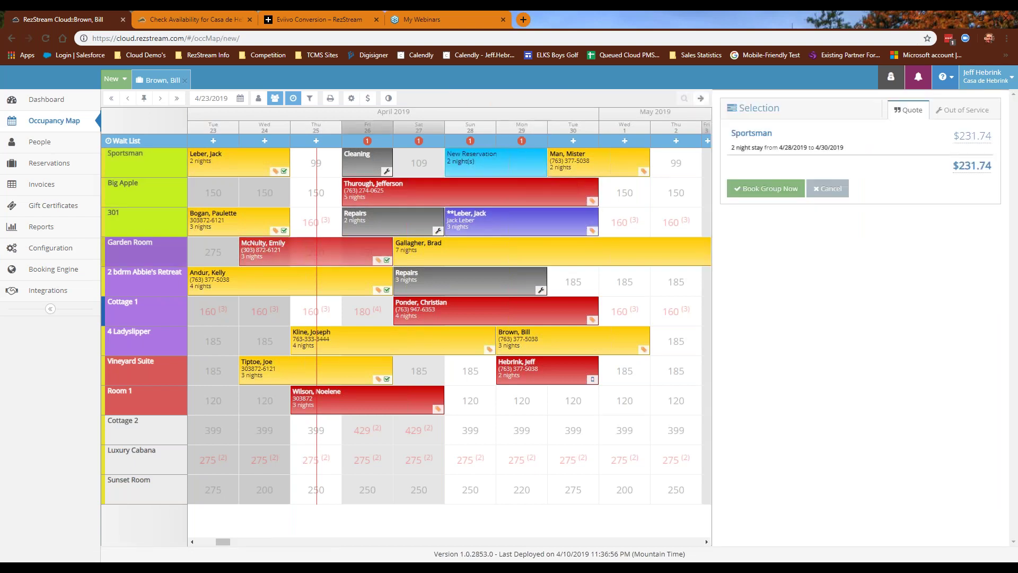
pyautogui.click(583, 281)
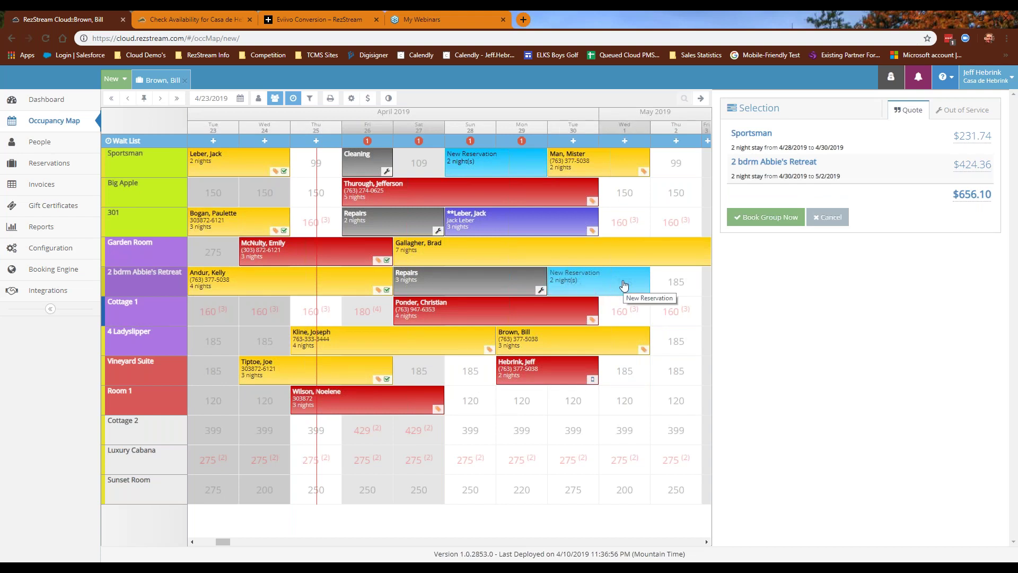
pyautogui.click(828, 218)
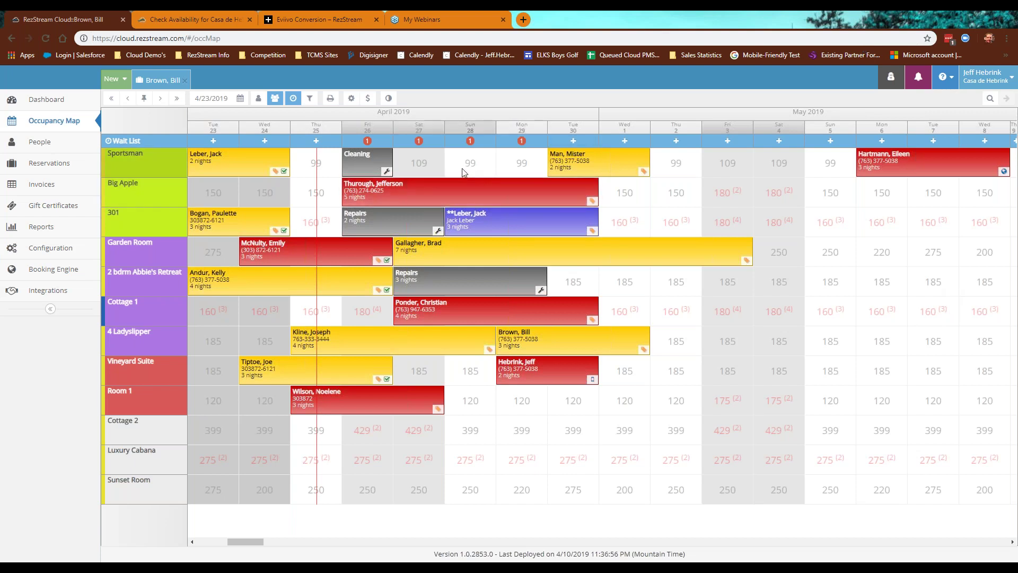
# Switch to individual booking, try moving the Sportsman reservation that starts 4/30/2019, and back out of the move and clear the selection.
pyautogui.click(258, 98)
pyautogui.moveTo(466, 195); pyautogui.dragTo(598, 169)
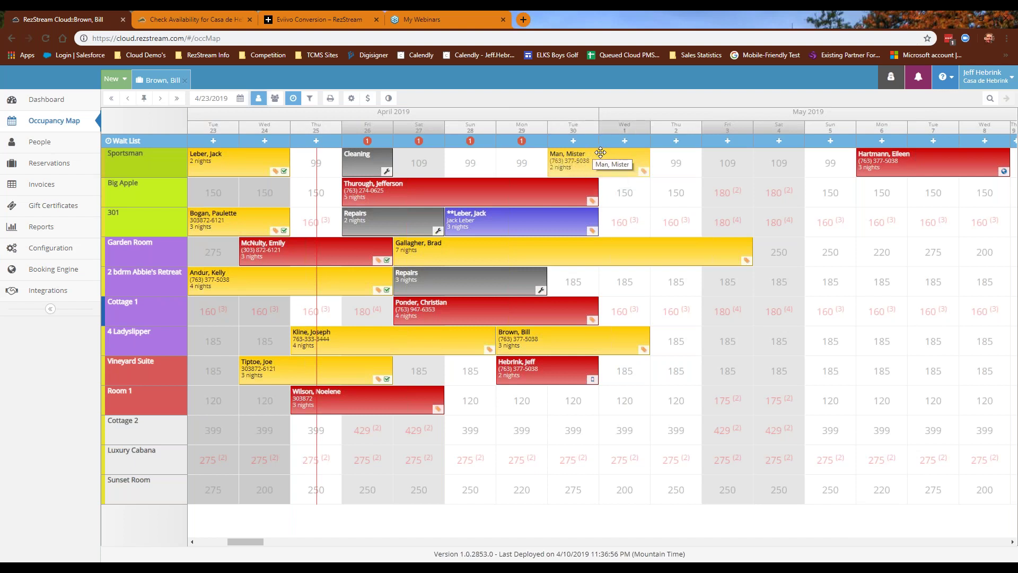
pyautogui.moveTo(601, 153); pyautogui.dragTo(636, 160)
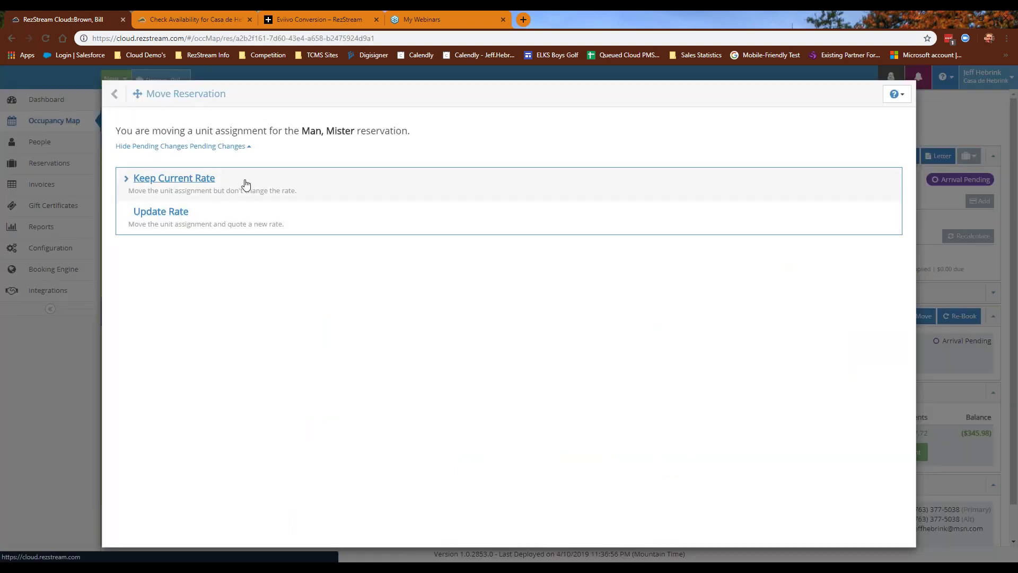
pyautogui.click(119, 97)
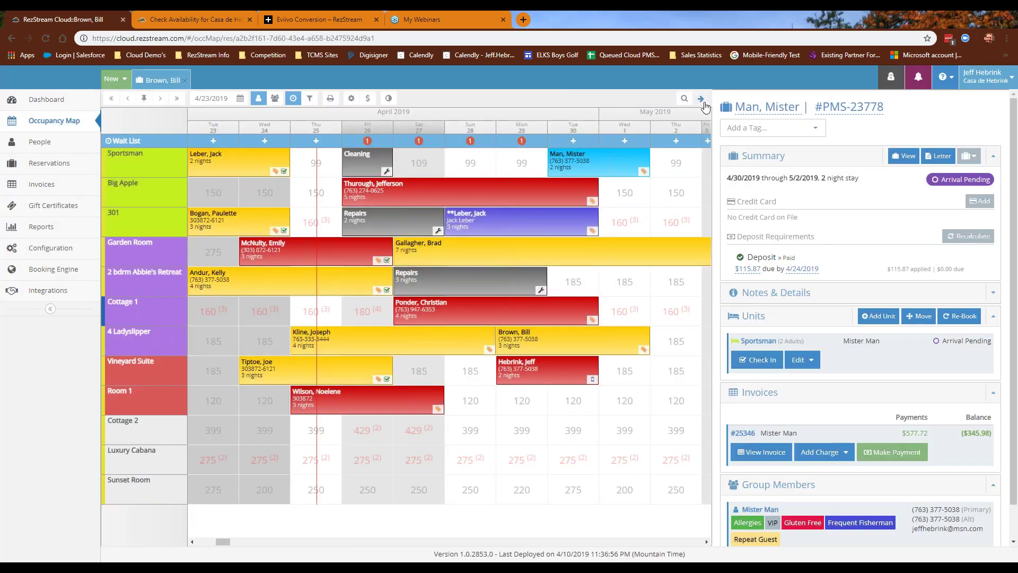
pyautogui.click(701, 99)
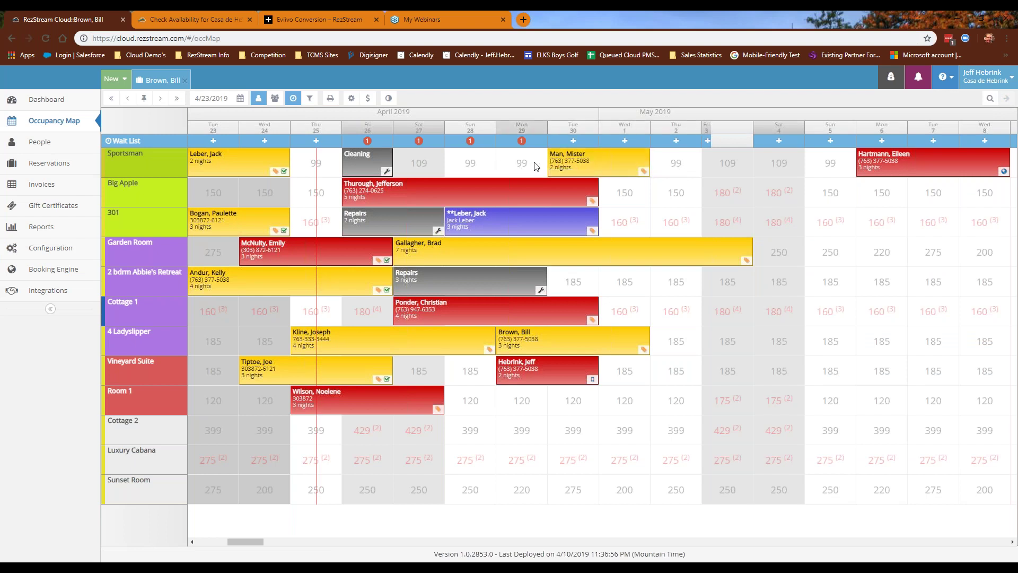
# Cancel the Sportsman reservation for 4/30/2019 to 5/2/2019 with the $15.00 cancellation fee and Lodging tax group.
pyautogui.moveTo(240, 541)
pyautogui.mouseDown()
pyautogui.moveTo(259, 532)
pyautogui.moveTo(234, 530)
pyautogui.mouseUp()
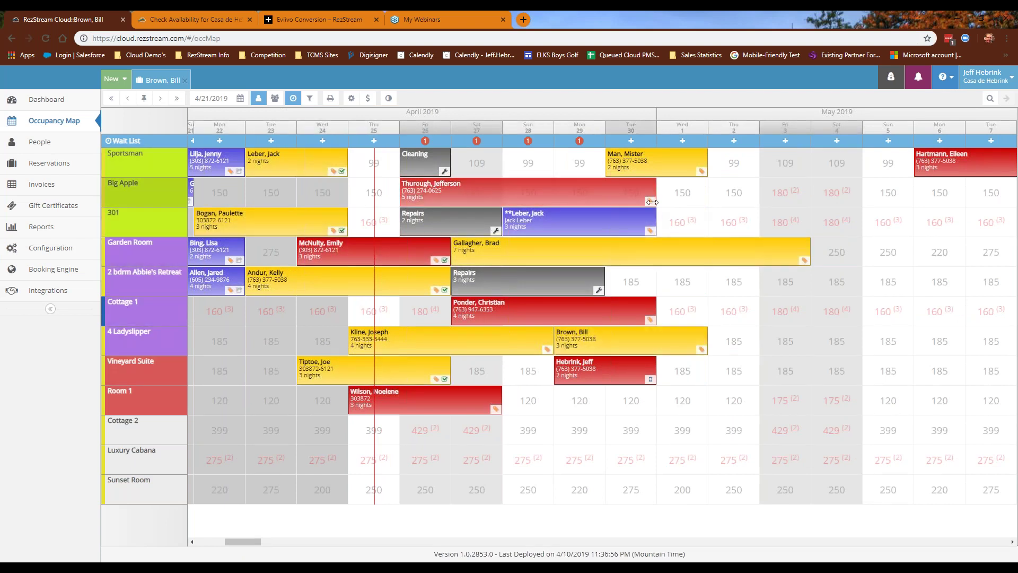
pyautogui.click(656, 170)
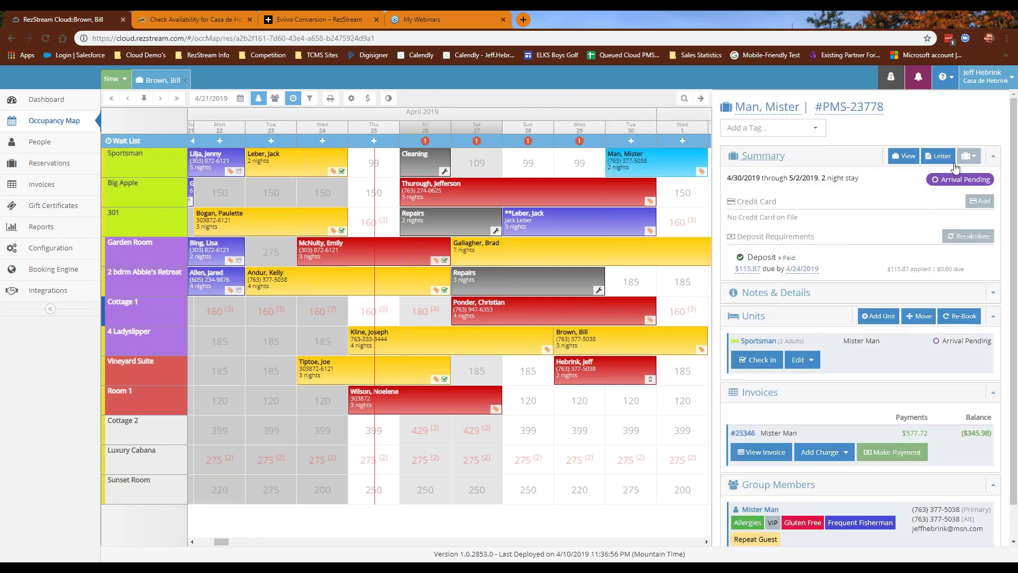
pyautogui.click(975, 160)
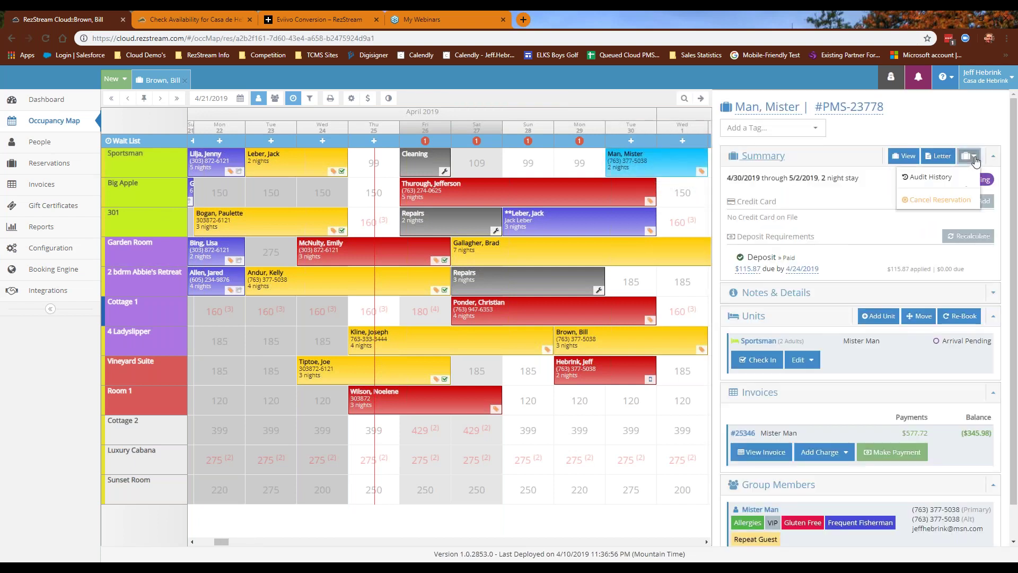
pyautogui.click(939, 202)
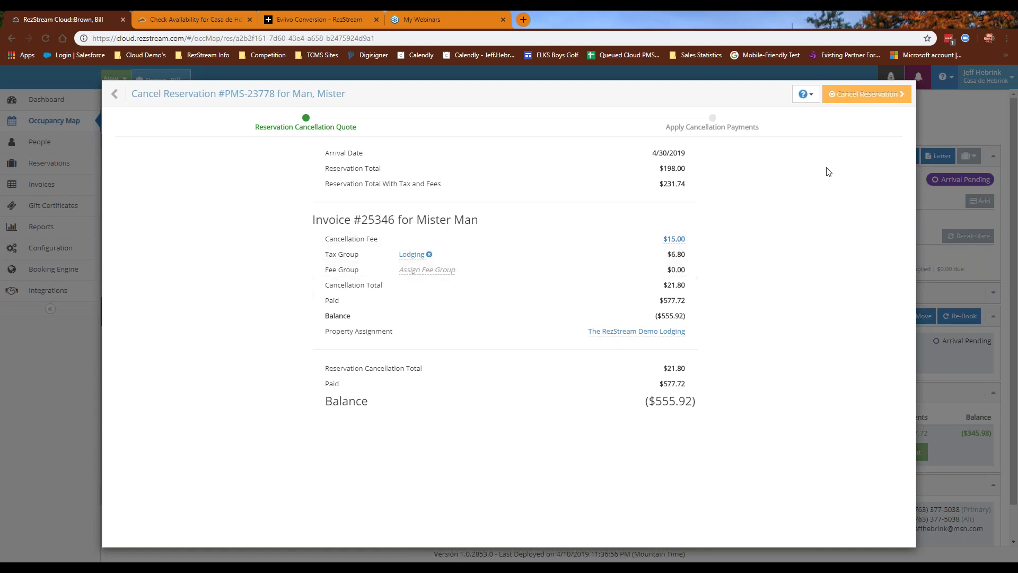
pyautogui.click(852, 95)
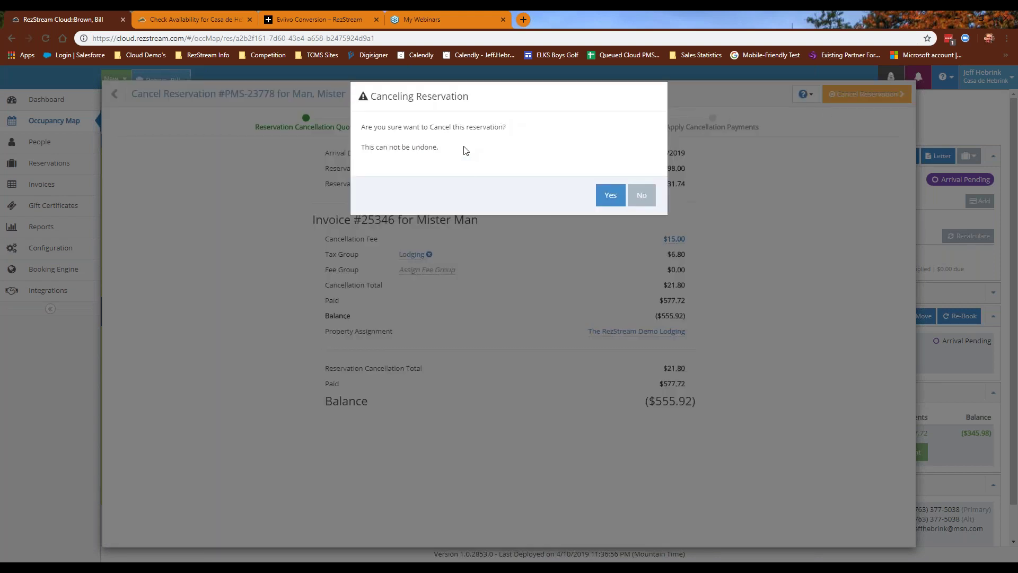
pyautogui.click(611, 195)
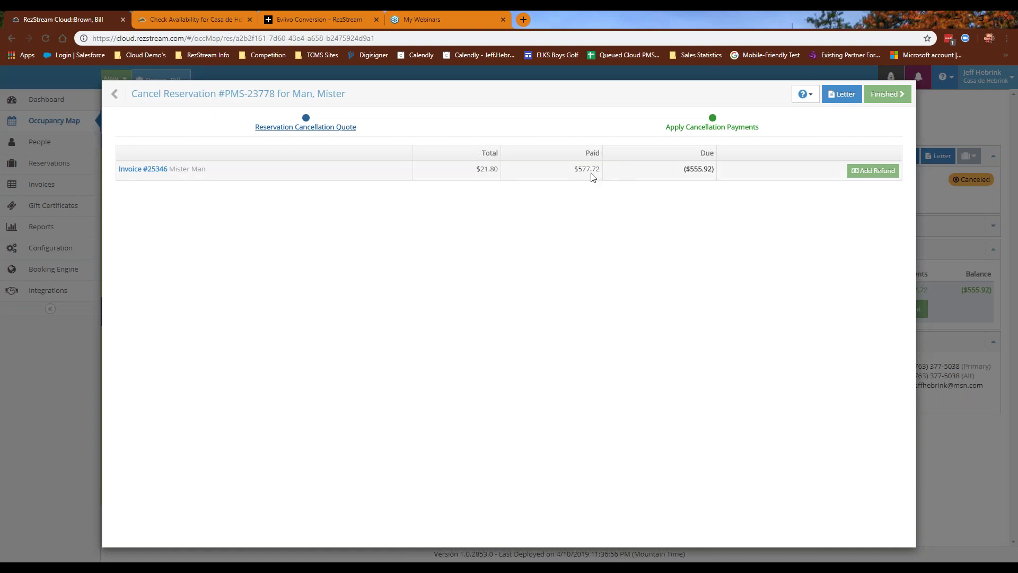
# Post a $555.92 CC - Visa refund on the cancelled reservation's invoice, finish the cancellation and return to the full Occupancy Map.
pyautogui.click(864, 175)
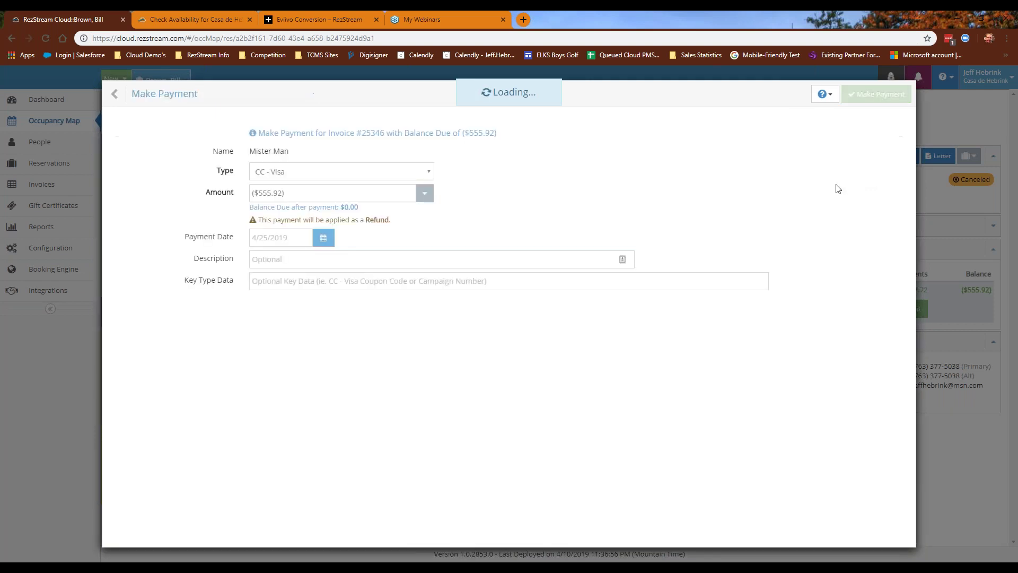
pyautogui.click(876, 94)
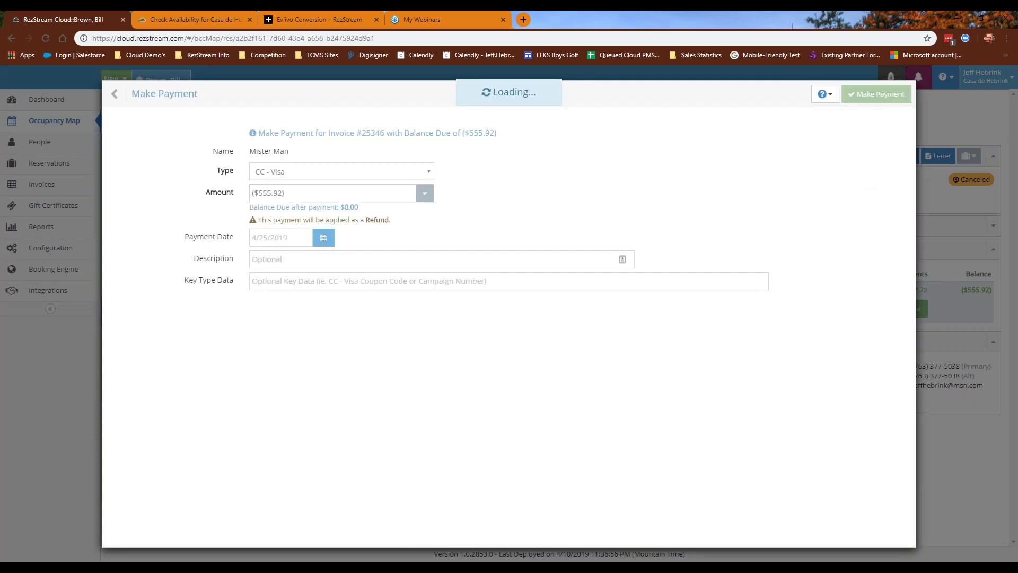
pyautogui.click(887, 93)
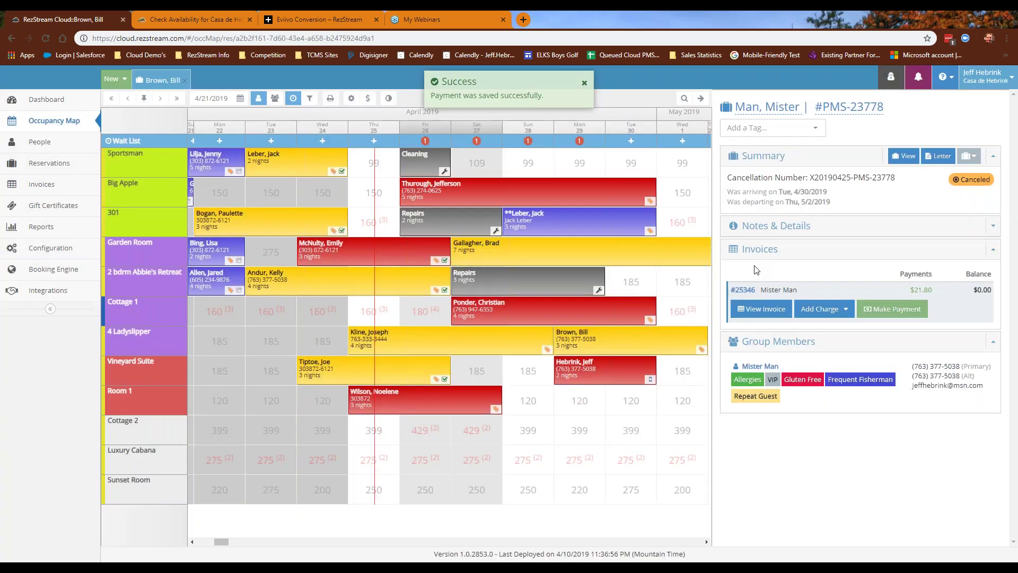
pyautogui.click(700, 98)
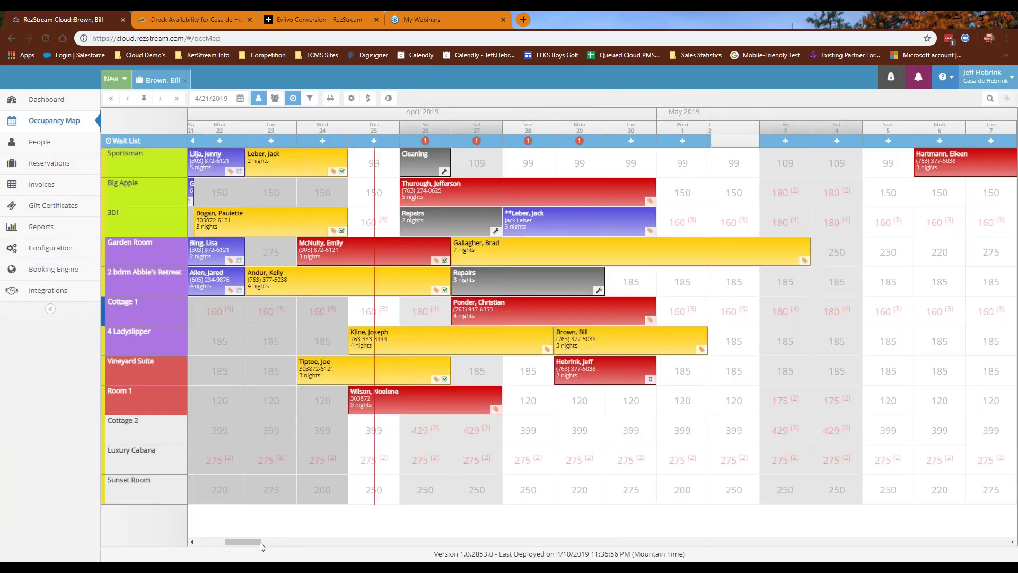
# Open the Vineyard Suite booking for 4/29/2019, view its stored credit card's Shift4 retrieval words, and close the card view and booking.
pyautogui.moveTo(252, 549)
pyautogui.mouseDown()
pyautogui.moveTo(241, 546)
pyautogui.moveTo(264, 540)
pyautogui.moveTo(253, 543)
pyautogui.mouseUp()
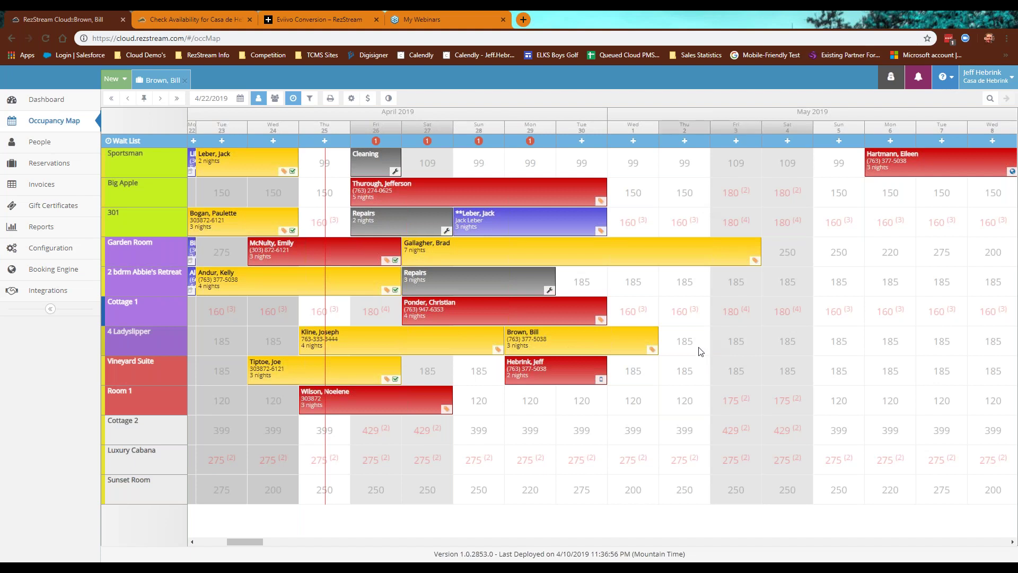
pyautogui.click(566, 378)
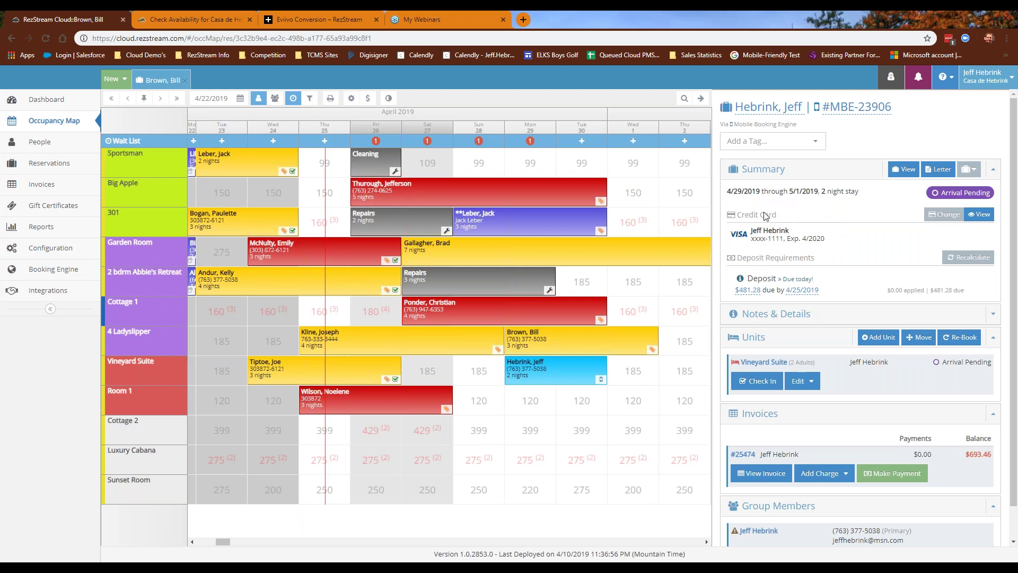
pyautogui.click(979, 219)
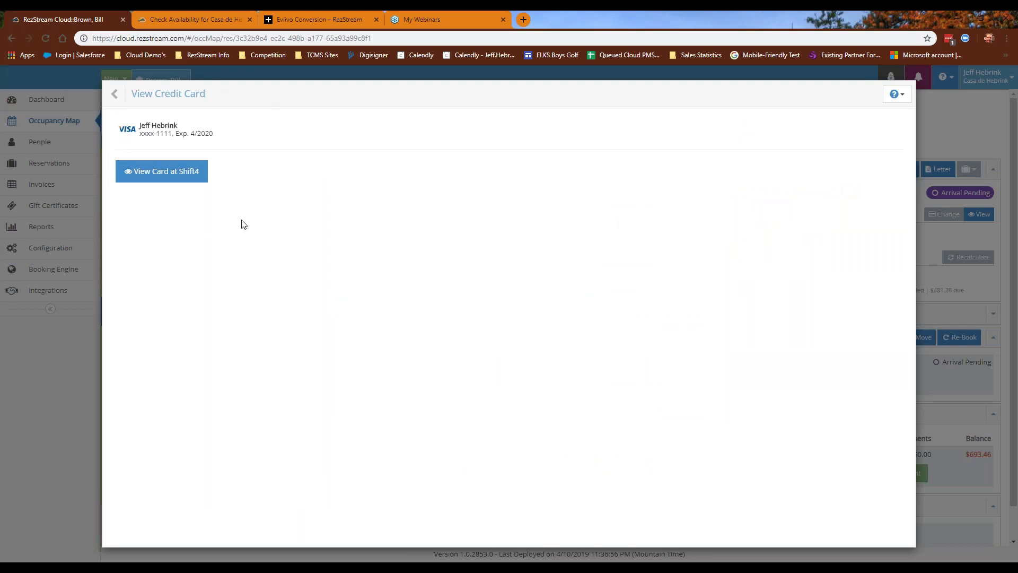
pyautogui.click(160, 176)
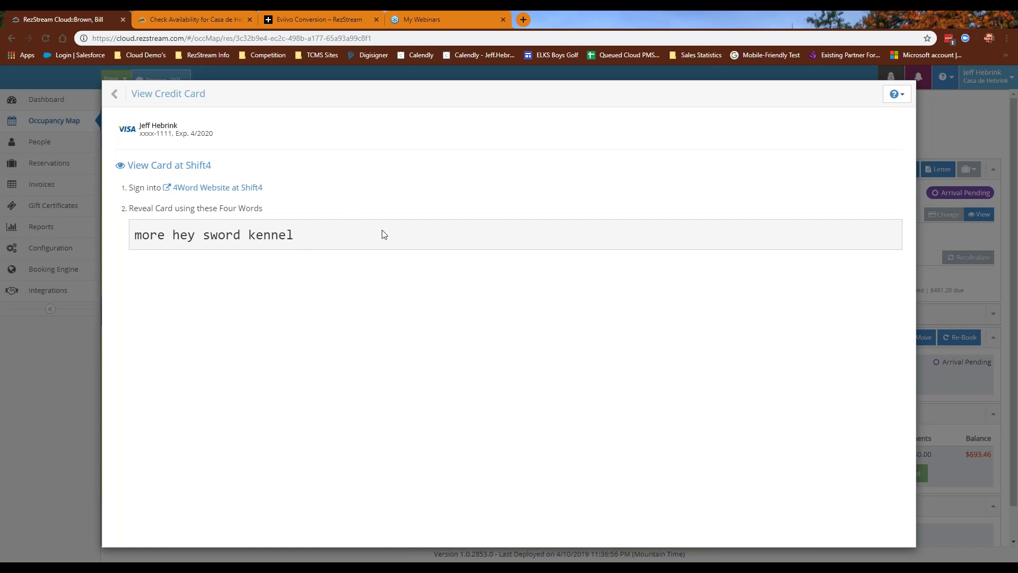
pyautogui.moveTo(129, 95)
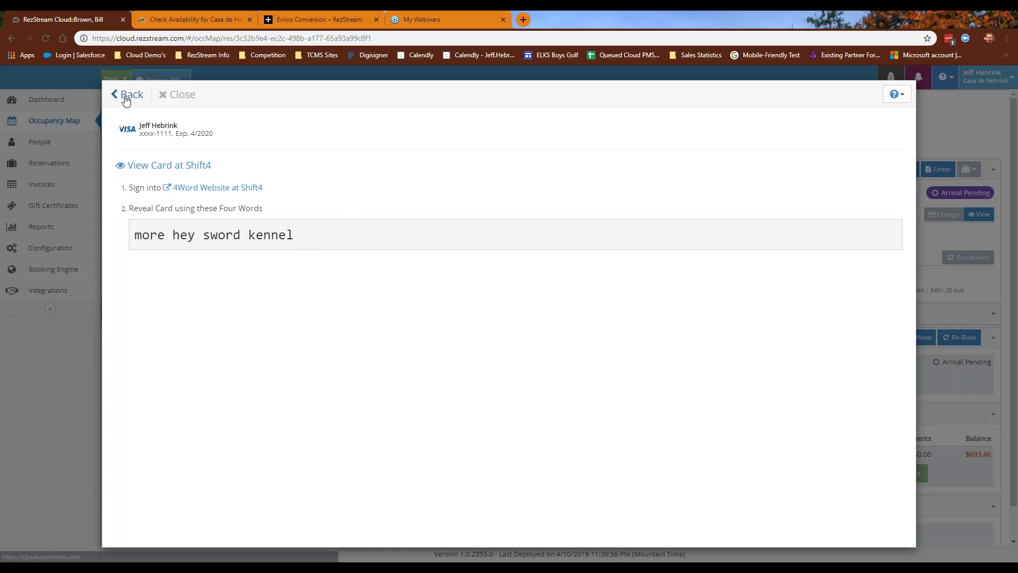
pyautogui.click(182, 97)
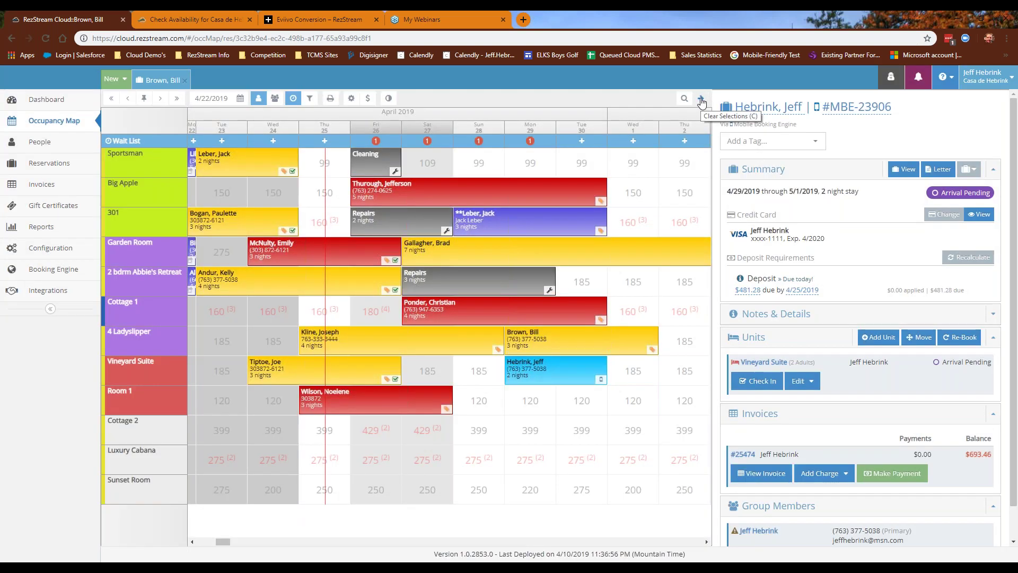
pyautogui.click(701, 101)
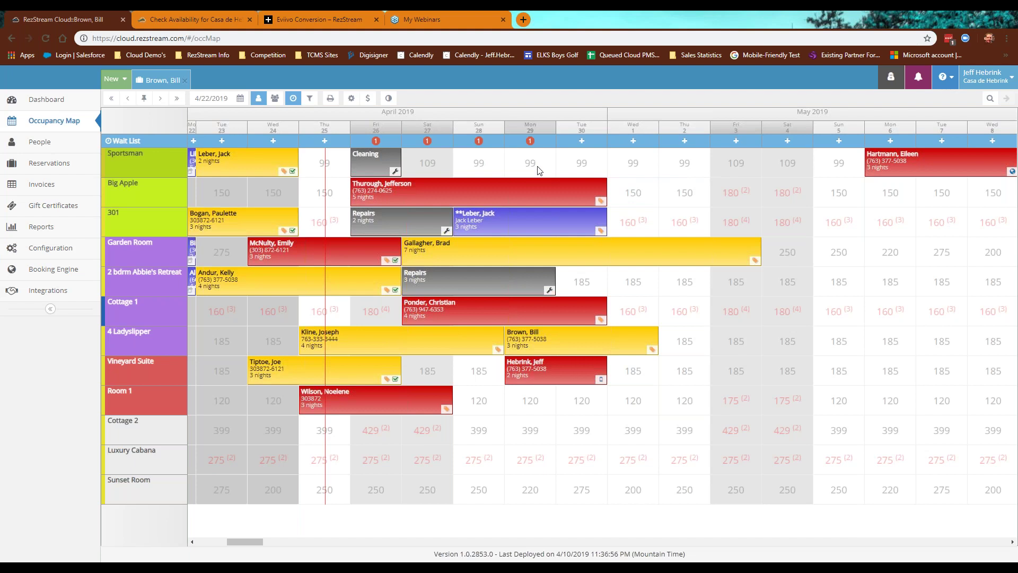
# Start booking Sportsman for three nights from 4/28/2019, choose a guest tagged BAD from the full people list, and abandon the reservation.
pyautogui.moveTo(488, 168); pyautogui.dragTo(569, 165)
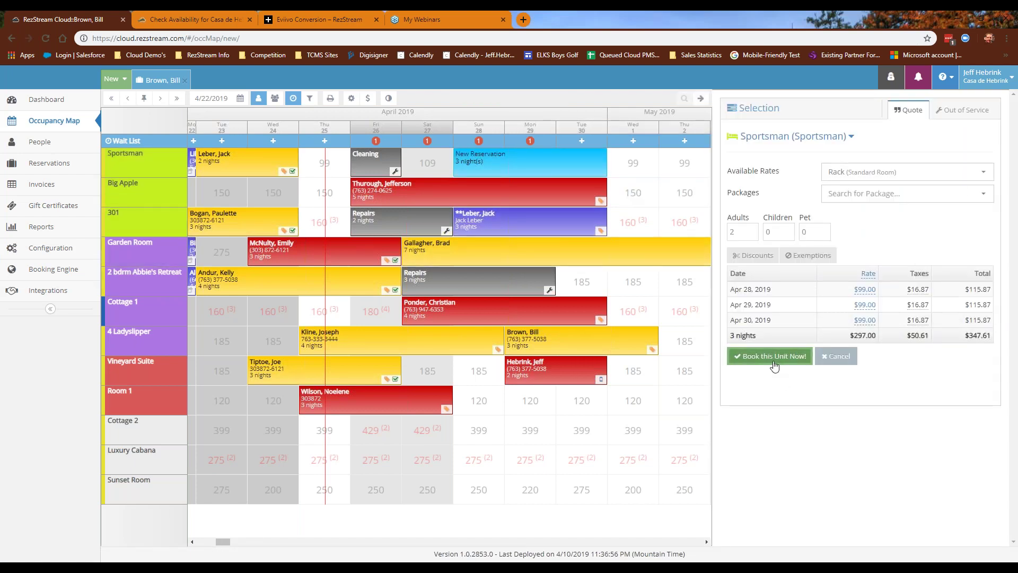
pyautogui.click(770, 359)
pyautogui.click(328, 155)
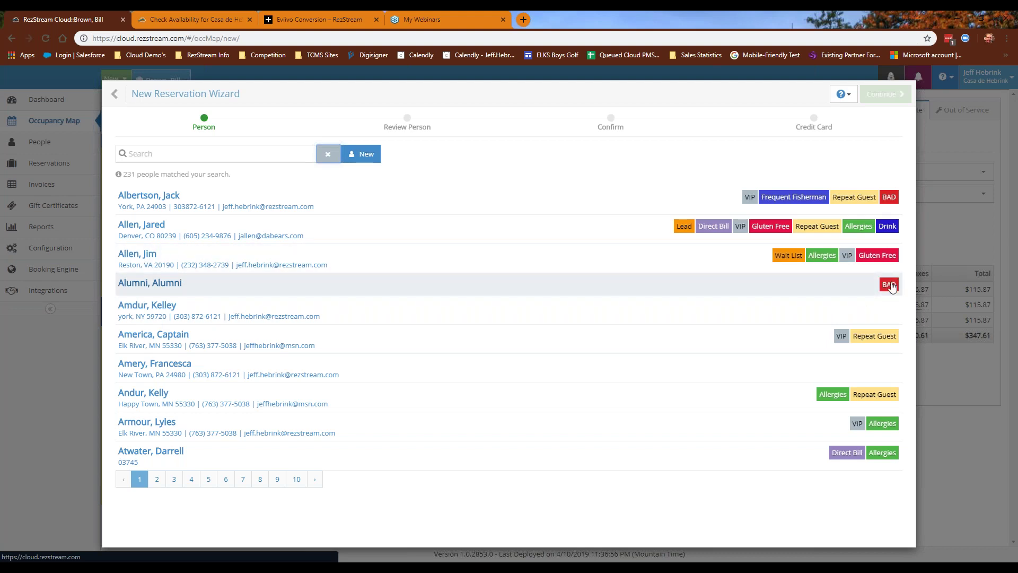
pyautogui.click(874, 287)
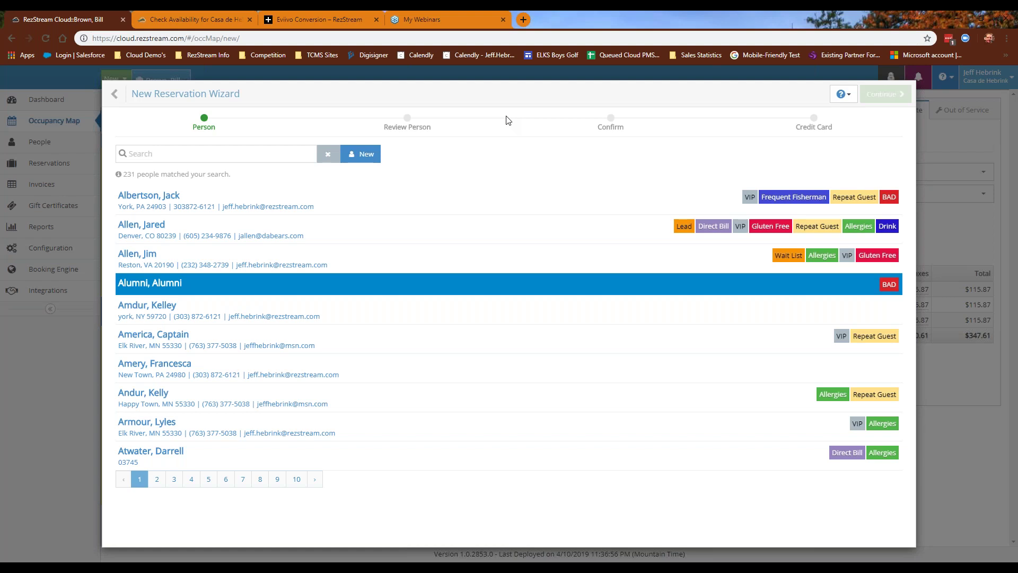
pyautogui.moveTo(144, 101)
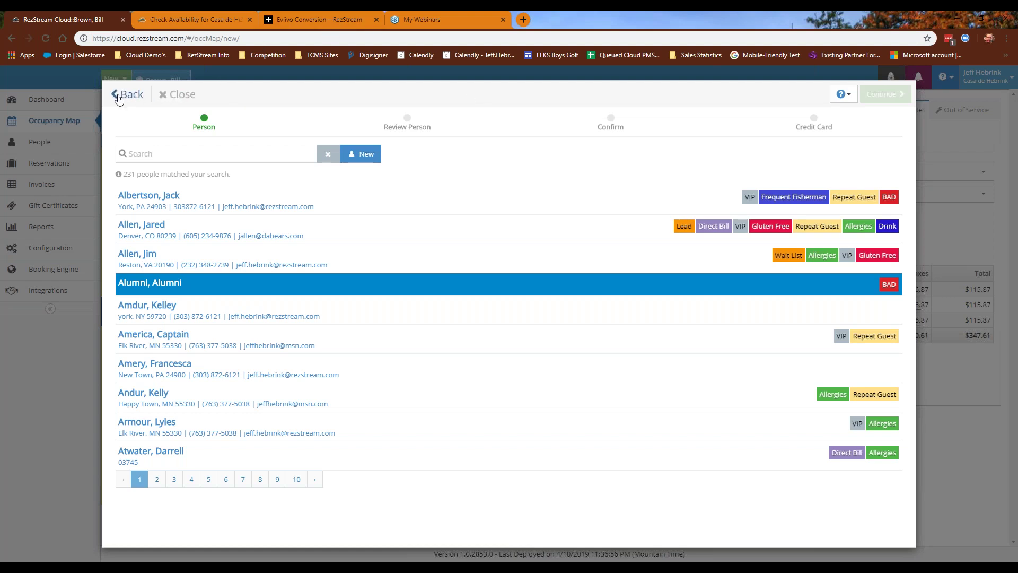
pyautogui.click(175, 95)
pyautogui.click(700, 99)
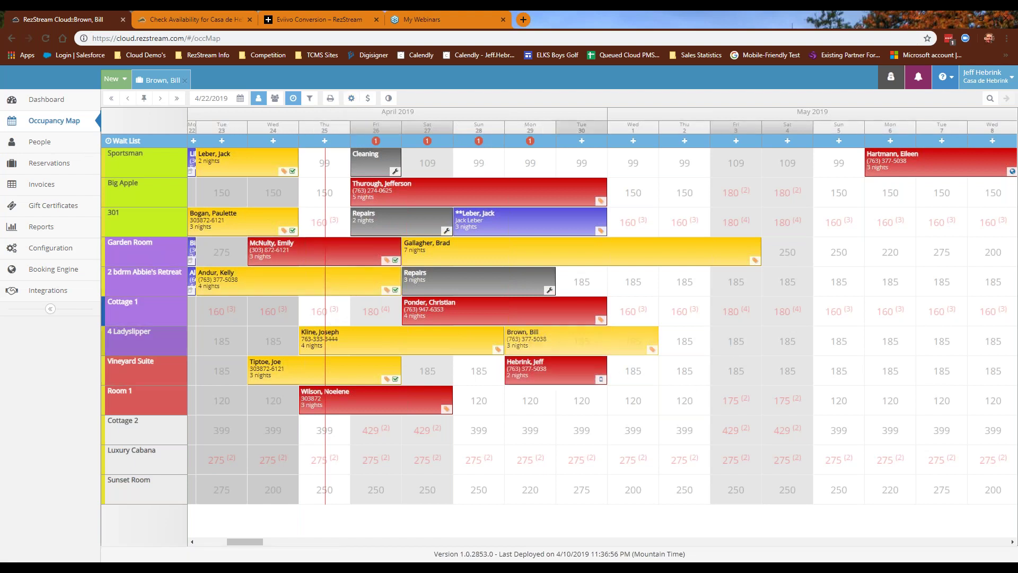
# Try a daily cell width of 97 and height of 51 in the Occupancy Map's display settings, and leave without saving.
pyautogui.click(350, 100)
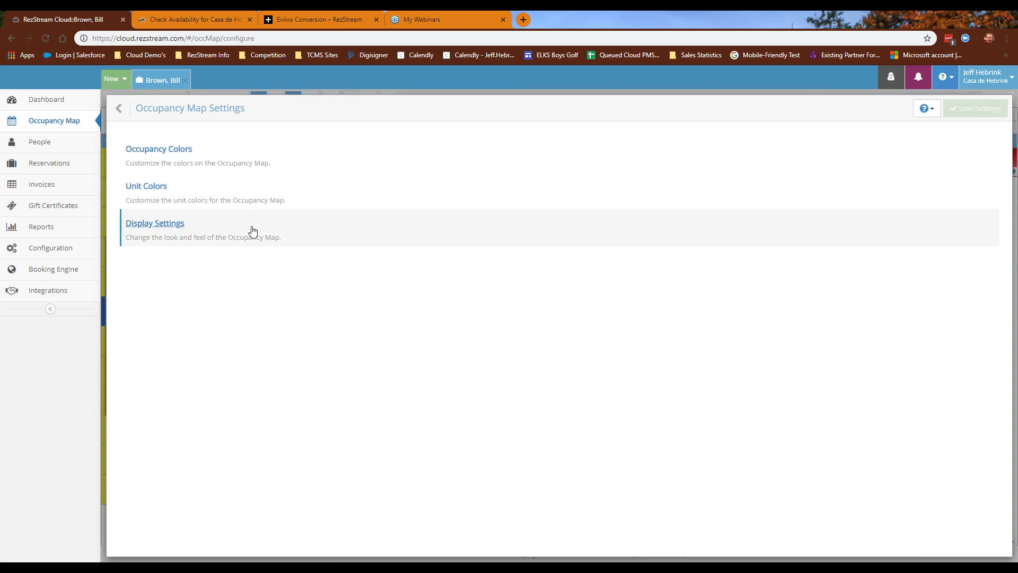
pyautogui.click(253, 231)
pyautogui.moveTo(307, 214)
pyautogui.mouseDown()
pyautogui.moveTo(283, 220)
pyautogui.moveTo(402, 215)
pyautogui.moveTo(309, 215)
pyautogui.mouseUp()
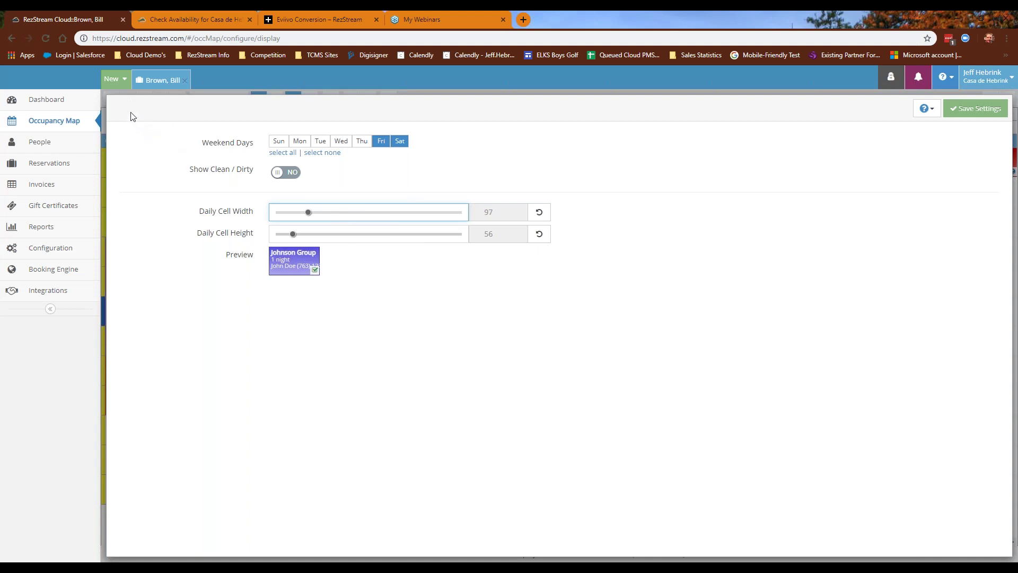
pyautogui.moveTo(293, 235)
pyautogui.mouseDown()
pyautogui.moveTo(341, 238)
pyautogui.moveTo(280, 235)
pyautogui.mouseUp()
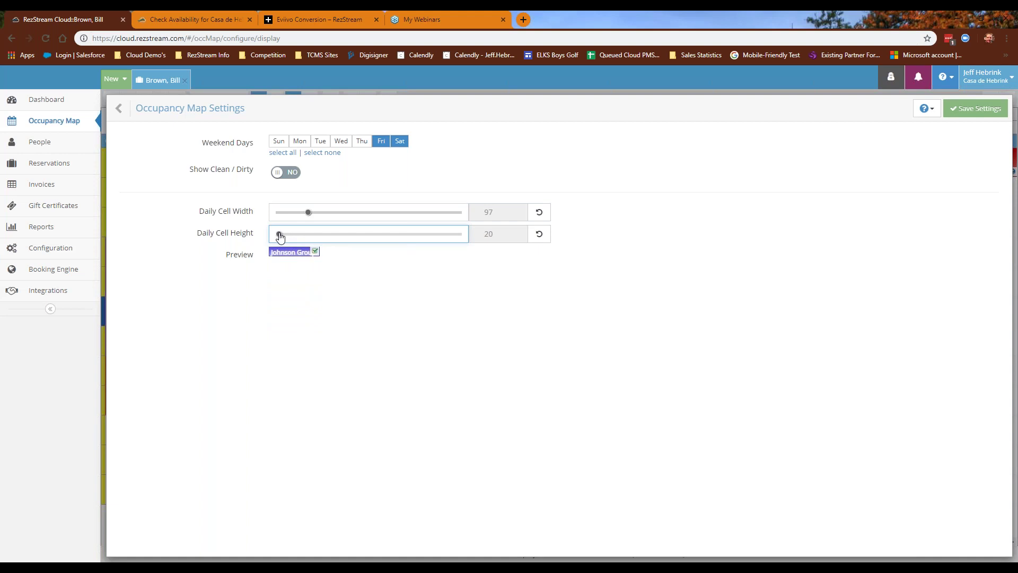
pyautogui.moveTo(280, 237); pyautogui.dragTo(292, 238)
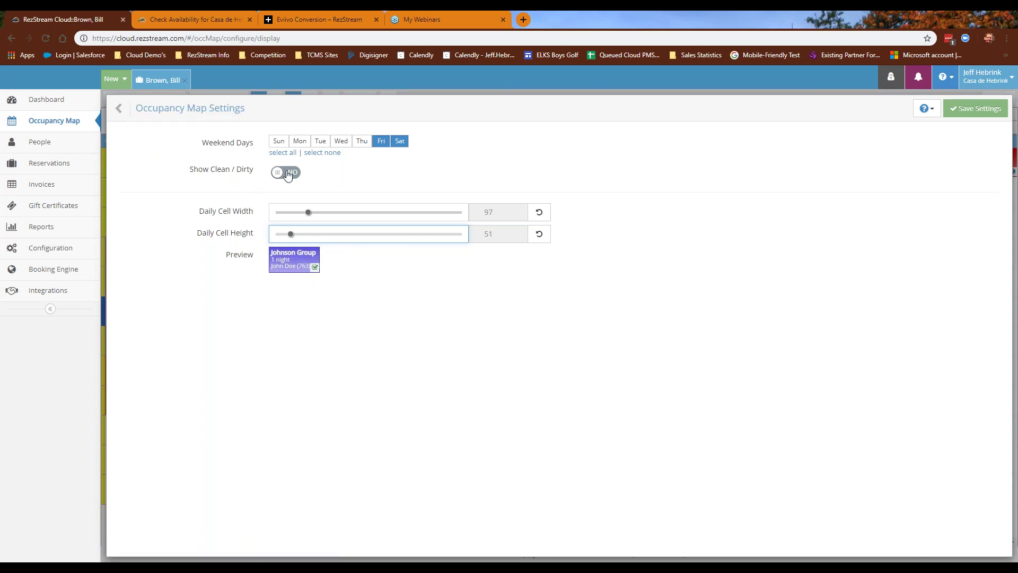
pyautogui.click(129, 113)
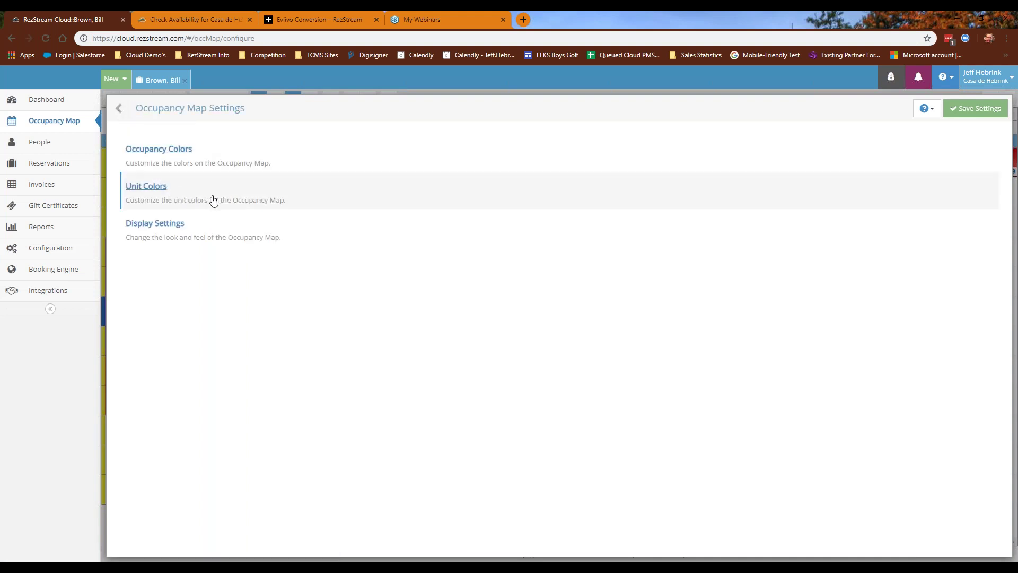
pyautogui.click(121, 111)
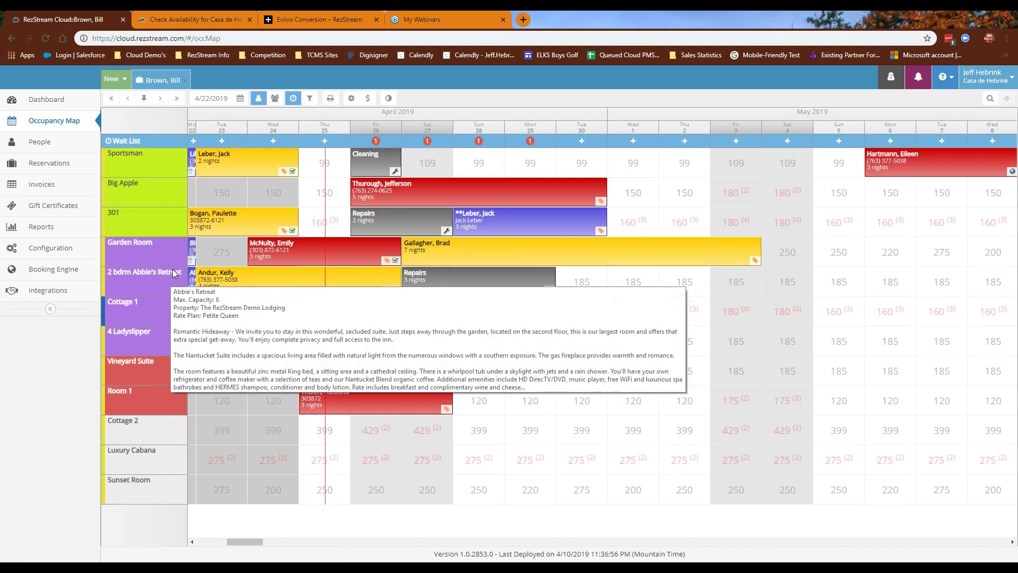
# View the unit details of Sportsman and Garden Room from their names on the Occupancy Map.
pyautogui.moveTo(122, 260)
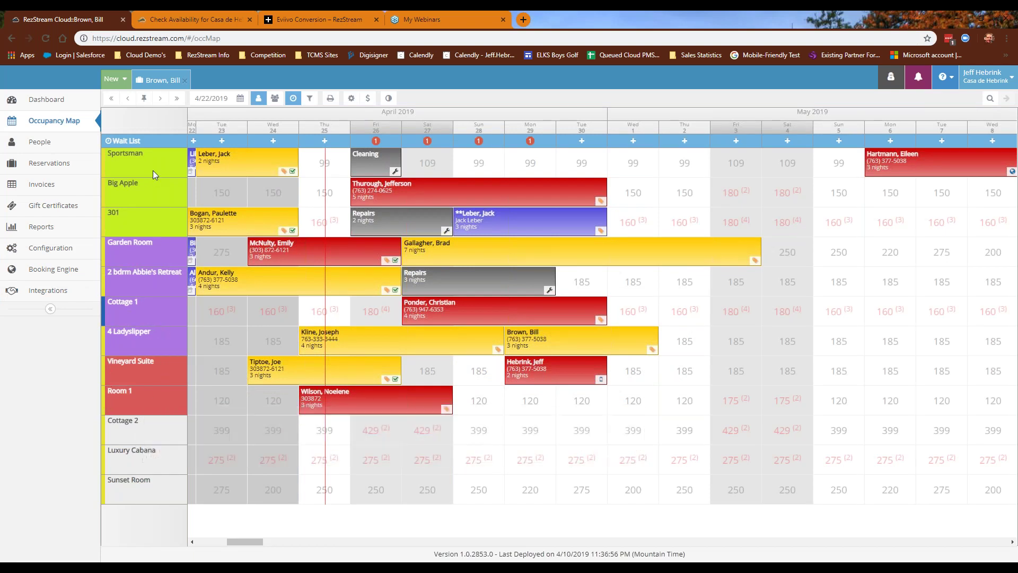
pyautogui.moveTo(153, 169)
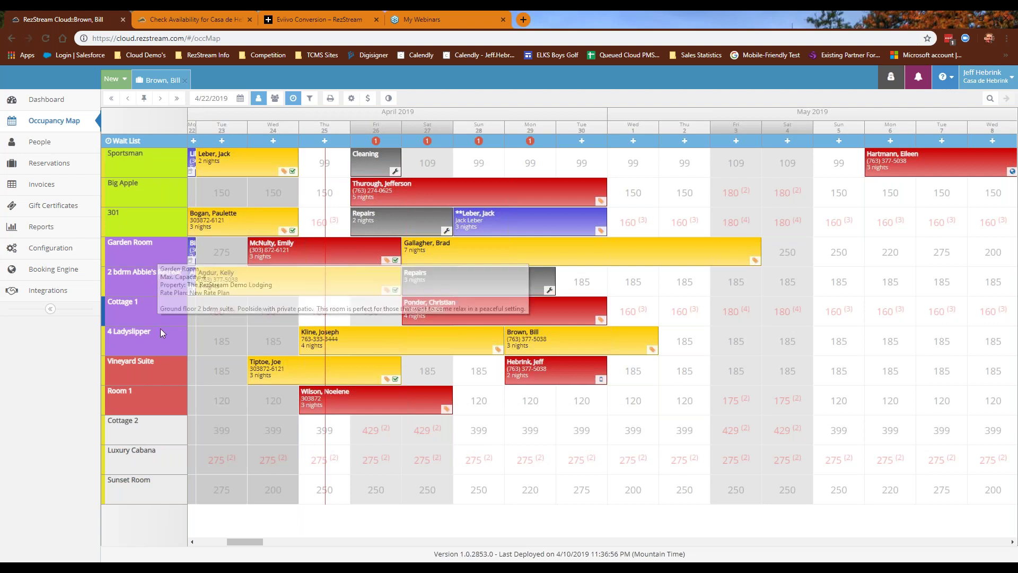
pyautogui.moveTo(157, 260)
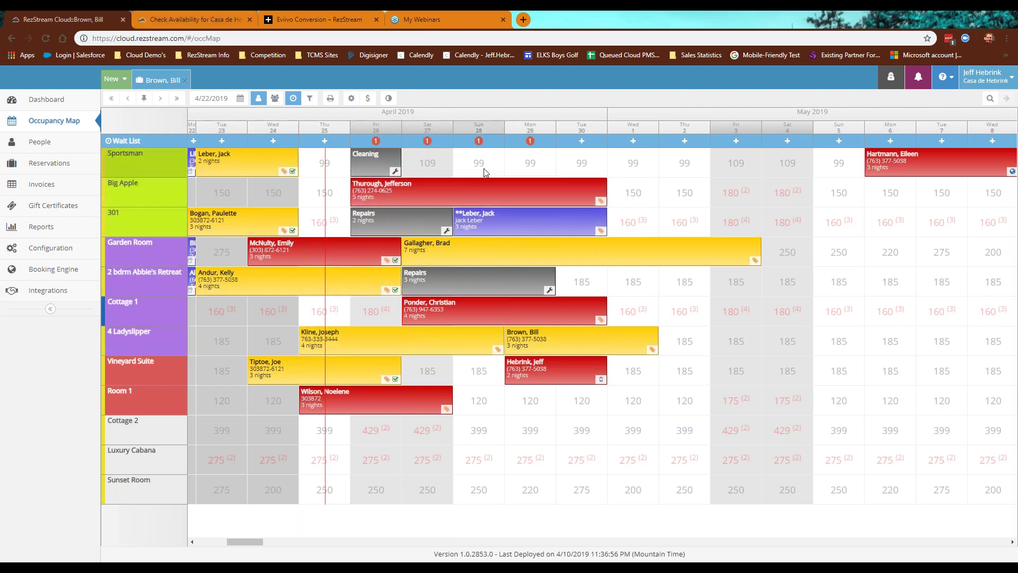
# Switch to the Casa de Hebrink online booking page, dismiss the incoming call notification and search availability from 5/7/2019 to 5/10/2019.
pyautogui.click(200, 19)
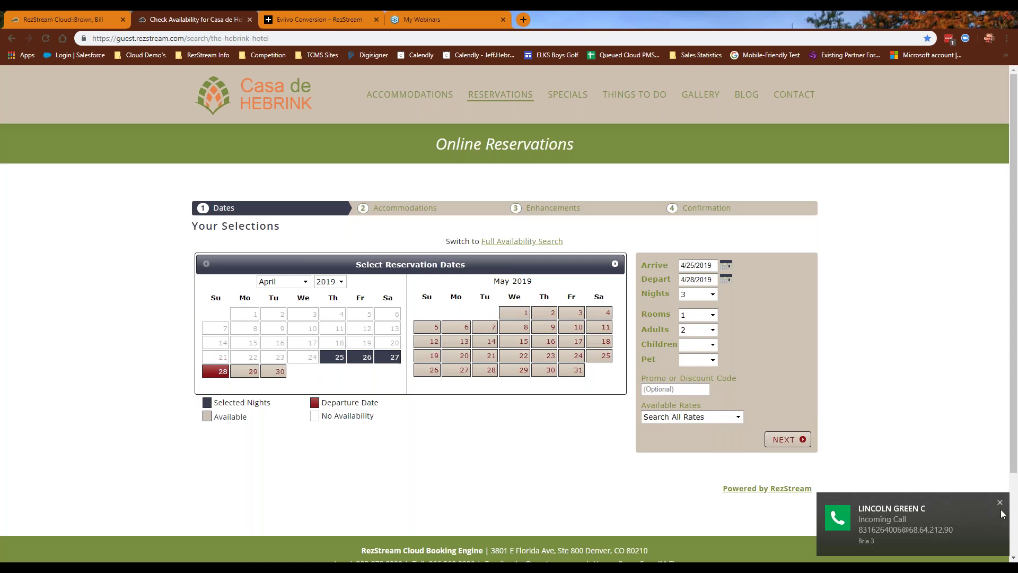
pyautogui.click(999, 504)
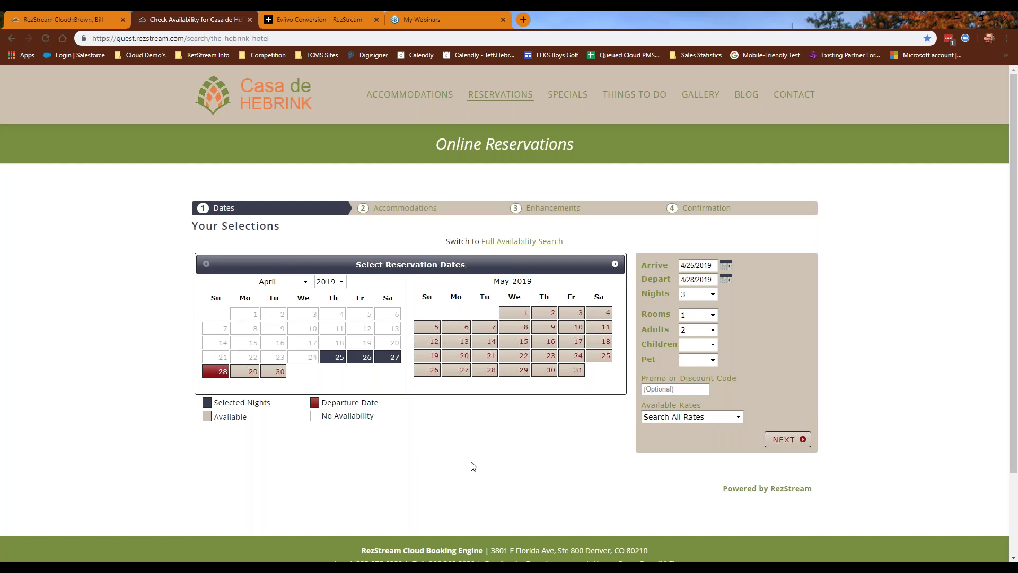
pyautogui.click(489, 332)
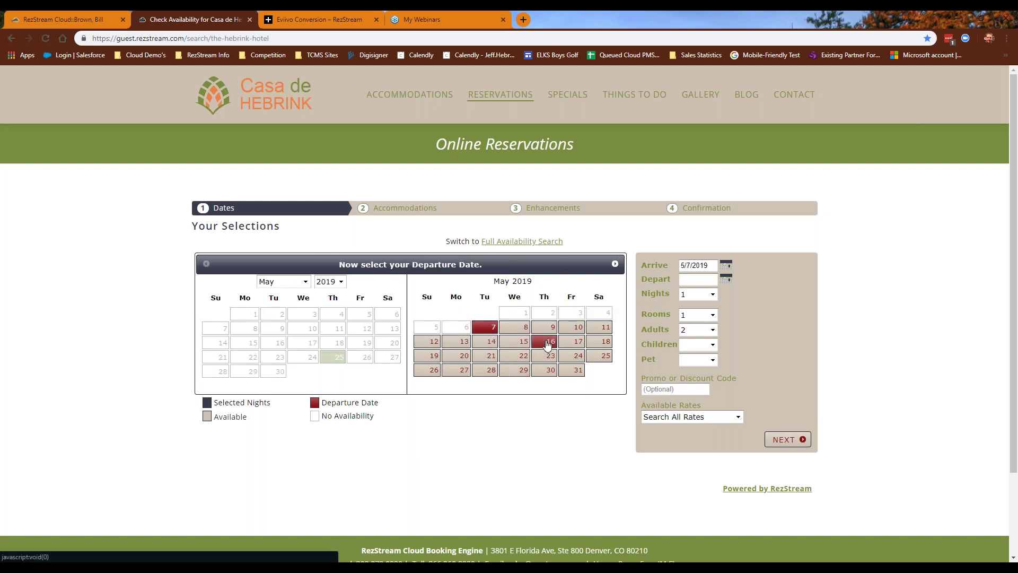
pyautogui.click(571, 333)
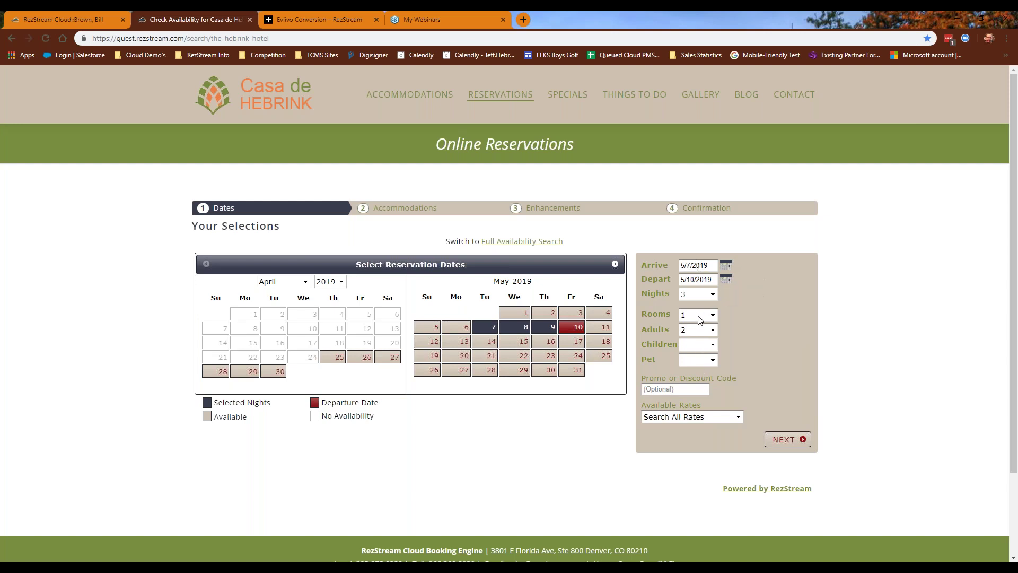
pyautogui.click(795, 441)
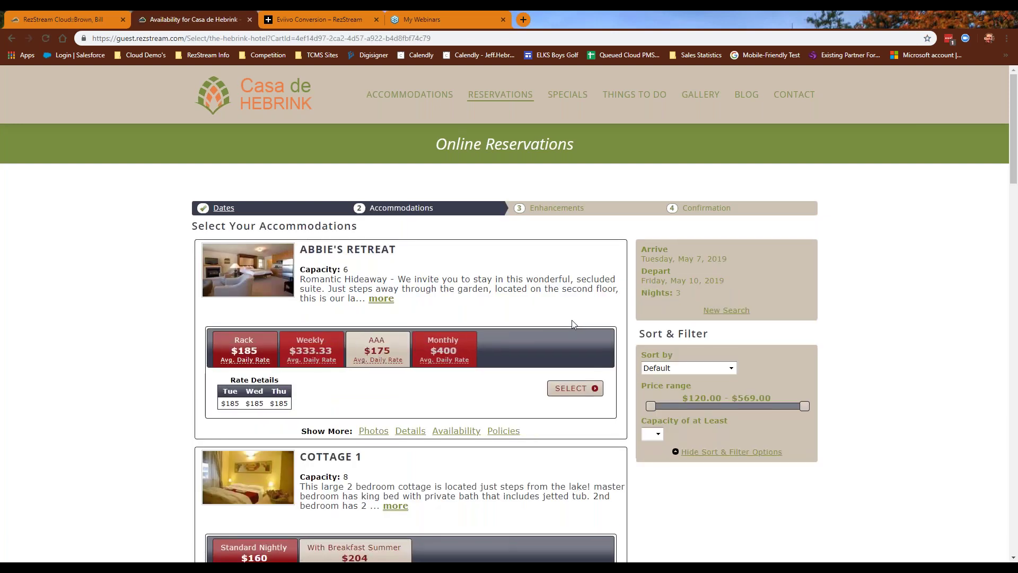
# Examine Abbie's Retreat's AAA rate, including its nightly rate details and eligibility note, among the available accommodations.
pyautogui.scroll(-1, 571, 325)
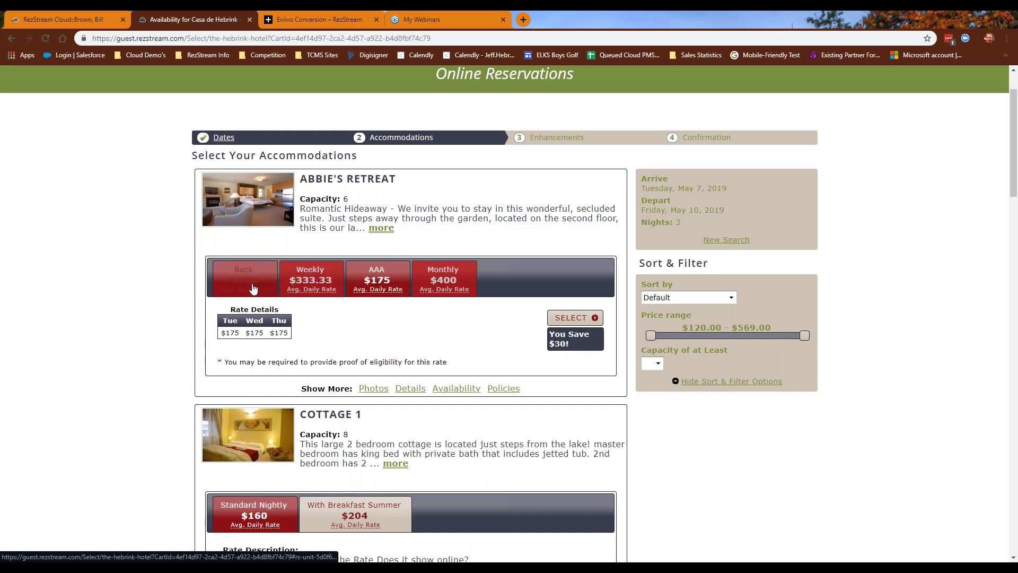
pyautogui.click(377, 282)
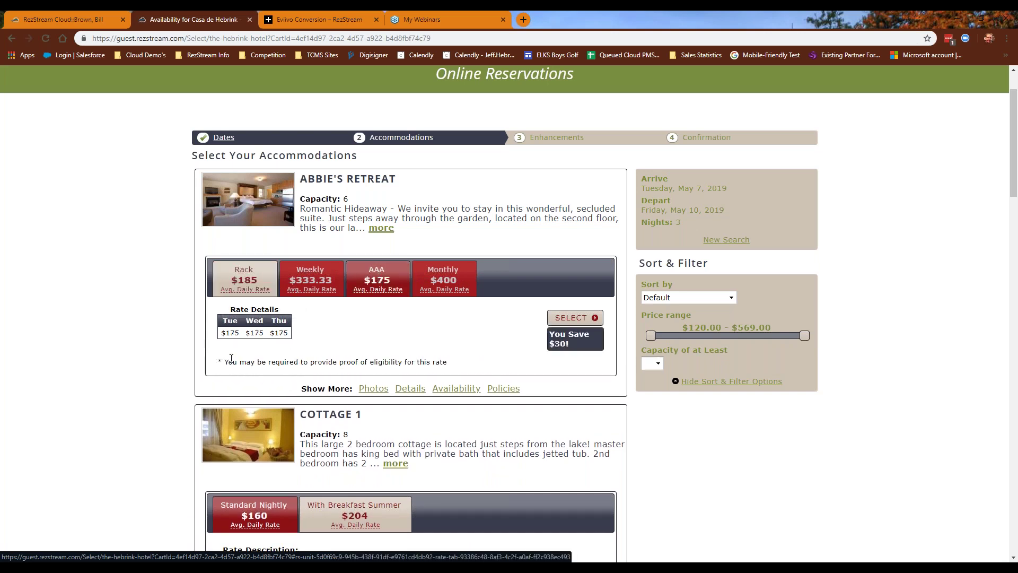
pyautogui.moveTo(225, 360); pyautogui.dragTo(447, 358)
pyautogui.click(387, 340)
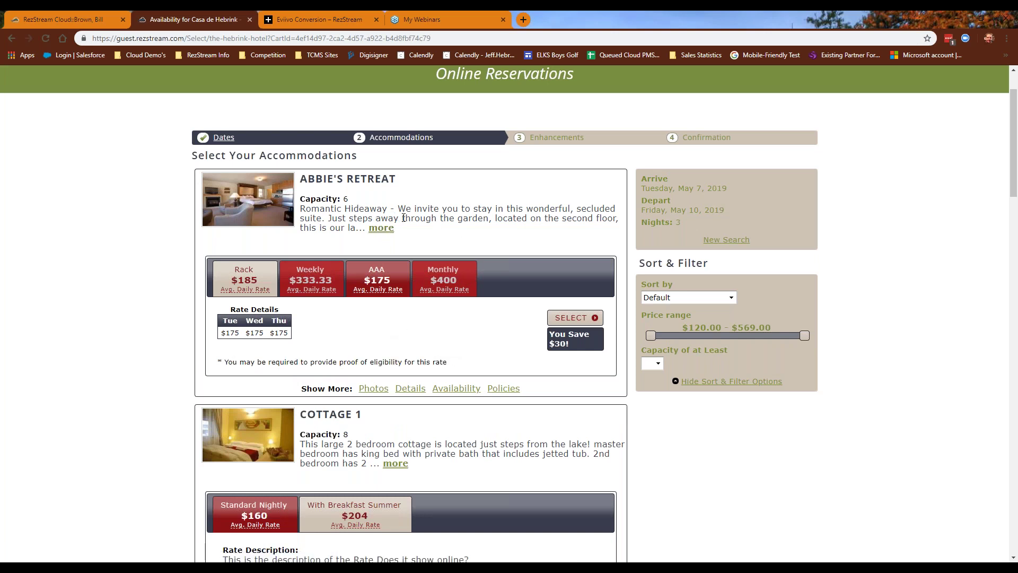
pyautogui.scroll(-1, 402, 218)
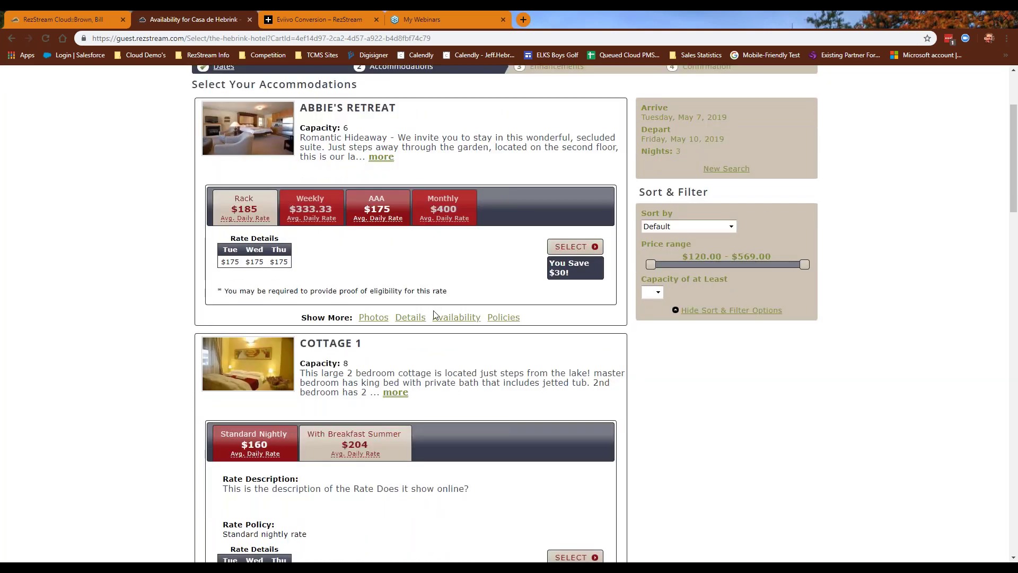
pyautogui.scroll(3, 434, 315)
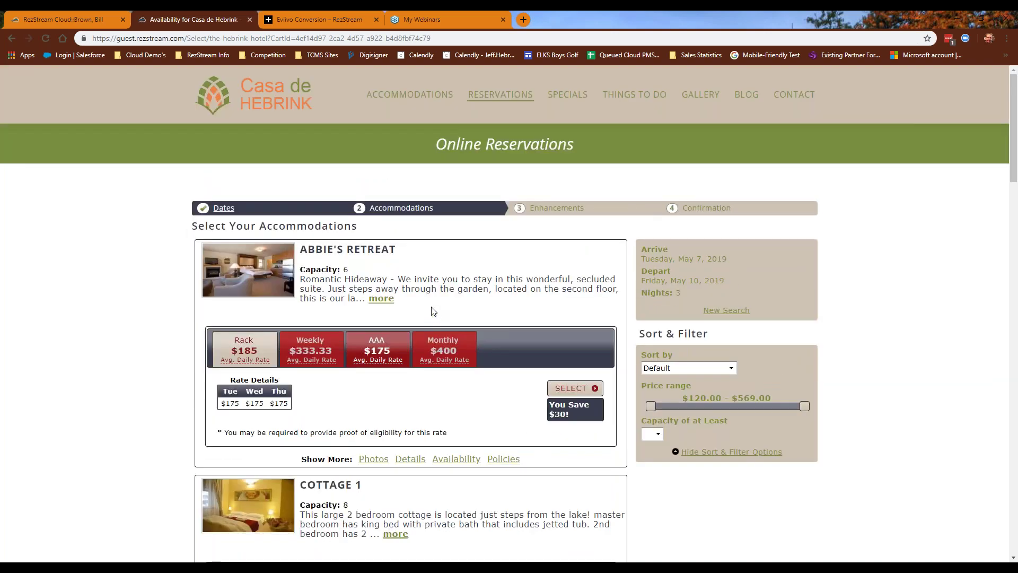
# Return to date selection, switch to Full Availability Search and request Cottage 1 for three nights, 5/1/2019 to 5/4/2019, for 2 adults.
pyautogui.click(219, 210)
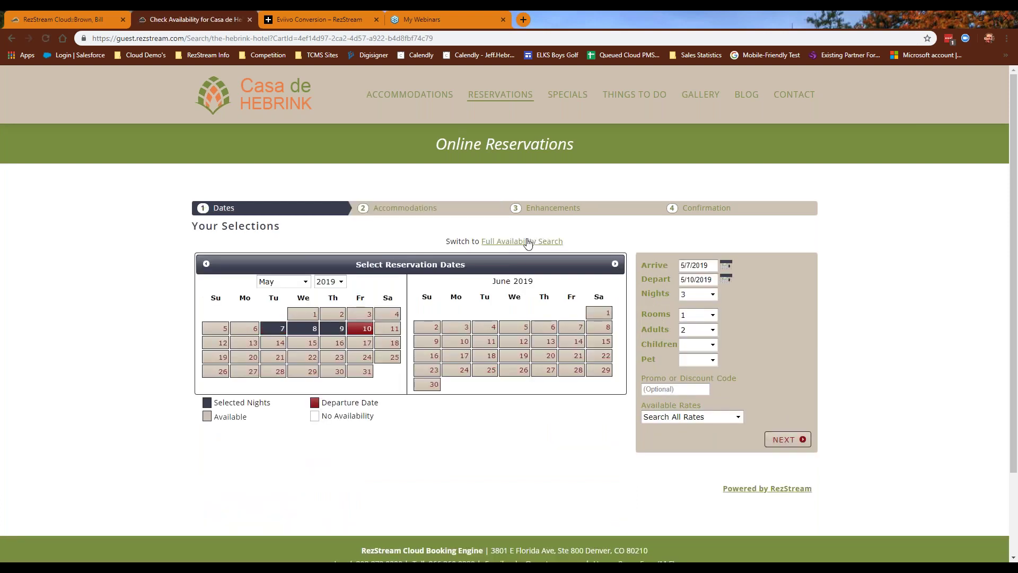
pyautogui.click(526, 243)
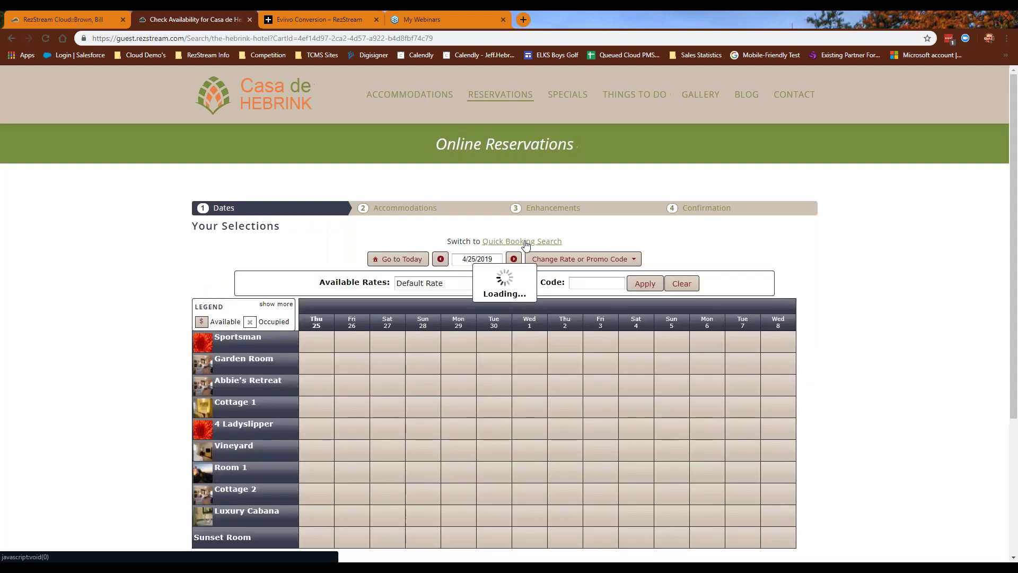
pyautogui.scroll(-2, 894, 332)
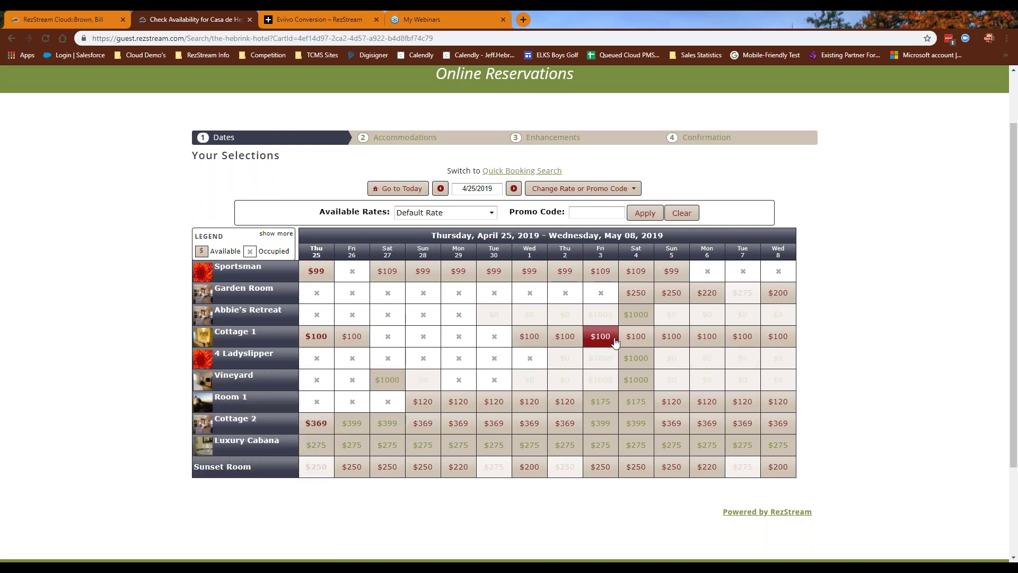
pyautogui.click(540, 341)
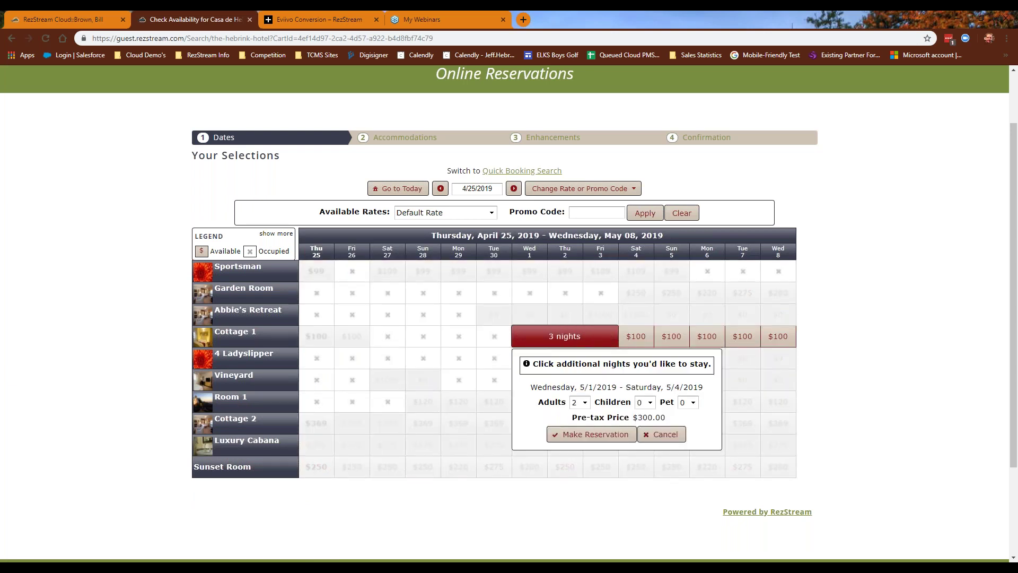
pyautogui.click(591, 434)
pyautogui.click(594, 434)
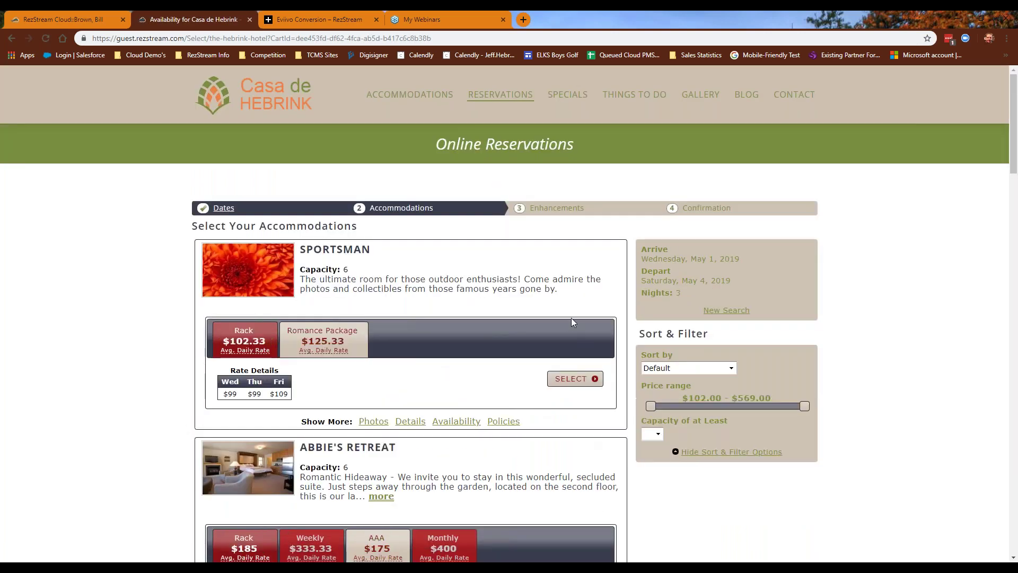
# Try to choose Sportsman at the Rack rate for the May 1 to May 4 stay, and return to date selection.
pyautogui.click(577, 380)
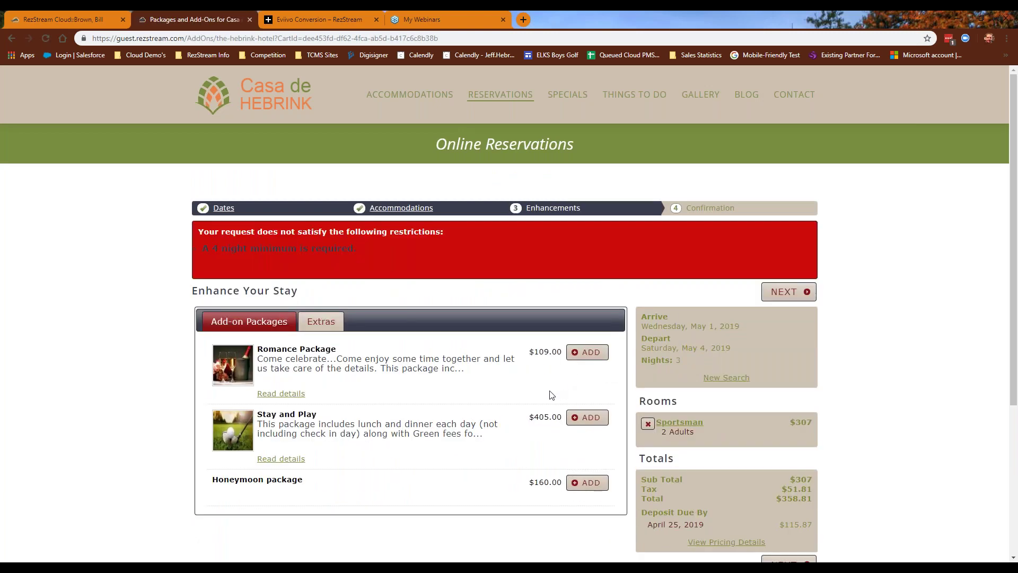
pyautogui.scroll(-2, 552, 394)
pyautogui.click(227, 137)
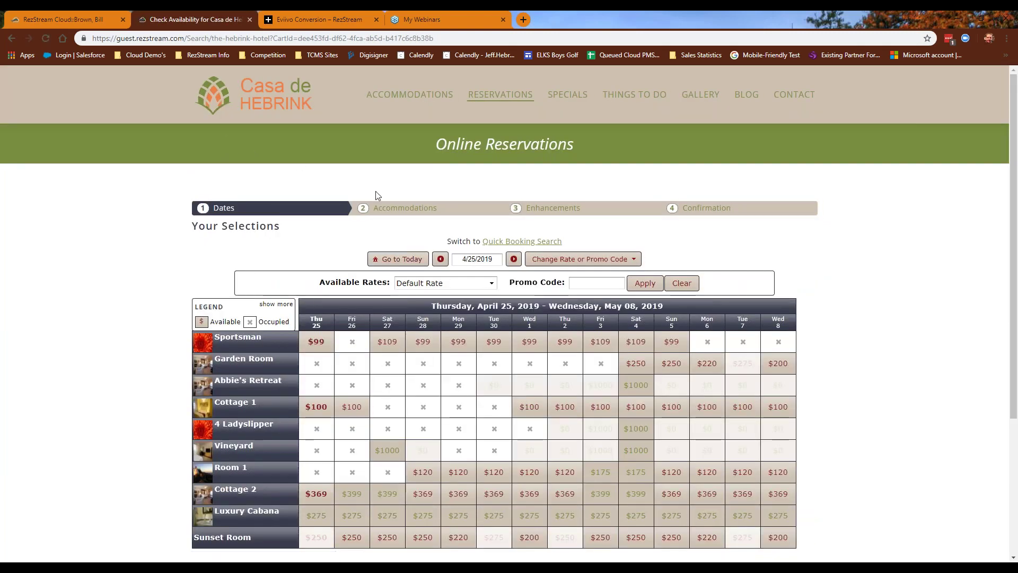
# Reserve Sportsman in the availability calendar for three nights, 4/30/2019 to 5/3/2019, with 2 adults.
pyautogui.scroll(-2, 443, 227)
pyautogui.click(493, 271)
pyautogui.click(561, 275)
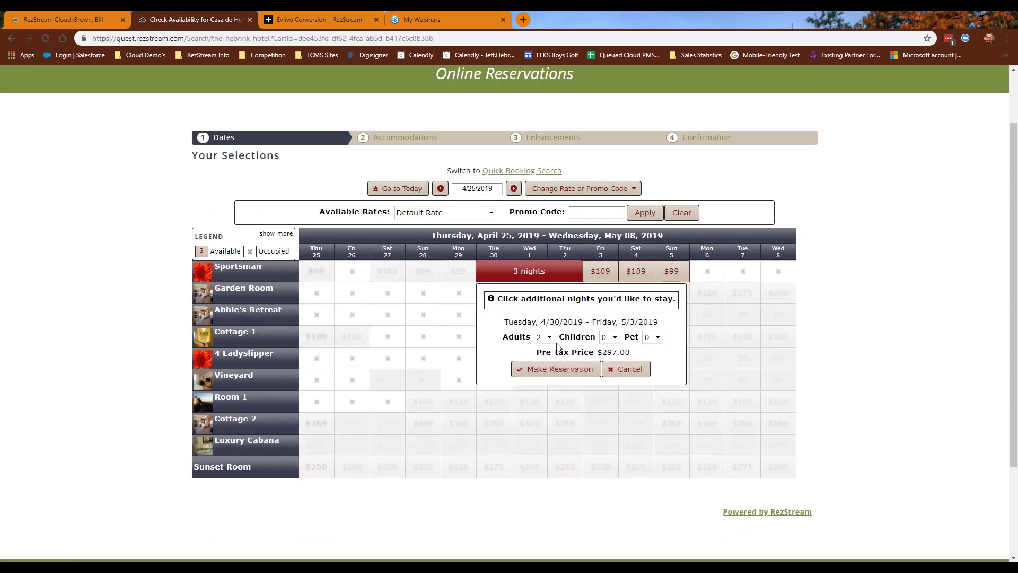
pyautogui.click(558, 370)
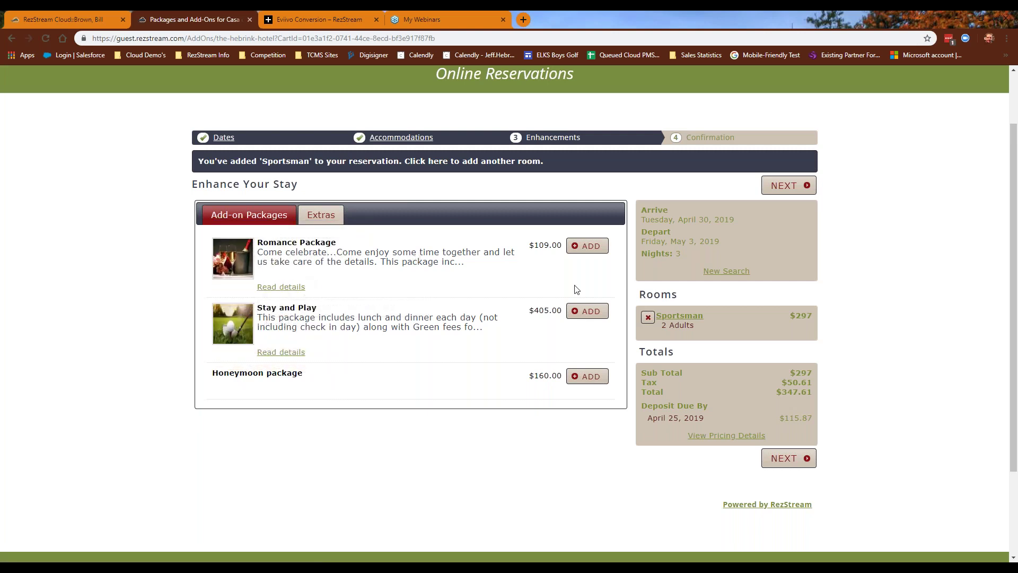
# Try adding the Romance Package to the Sportsman booking and removing it from the selected packages.
pyautogui.click(588, 248)
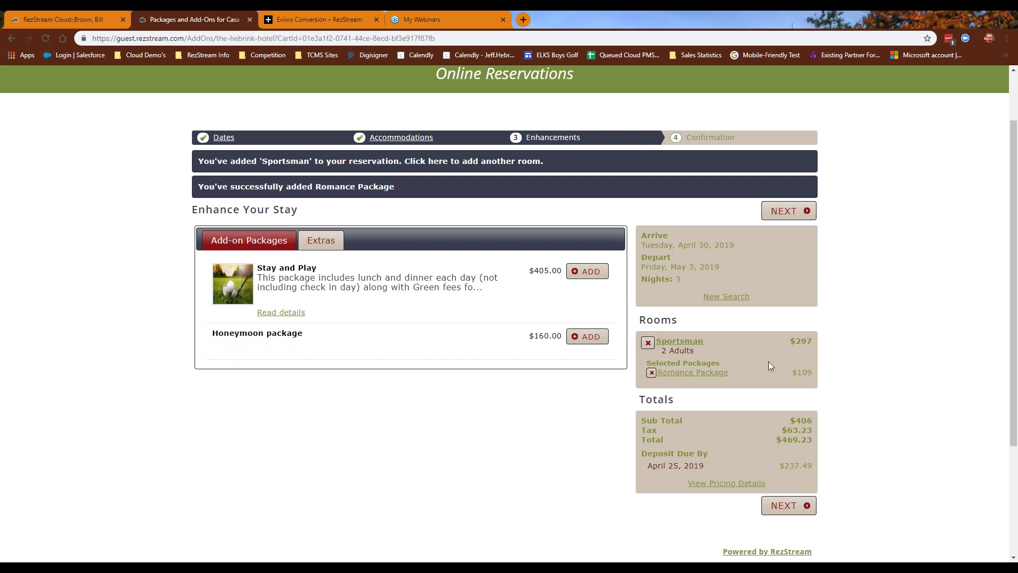
pyautogui.click(651, 373)
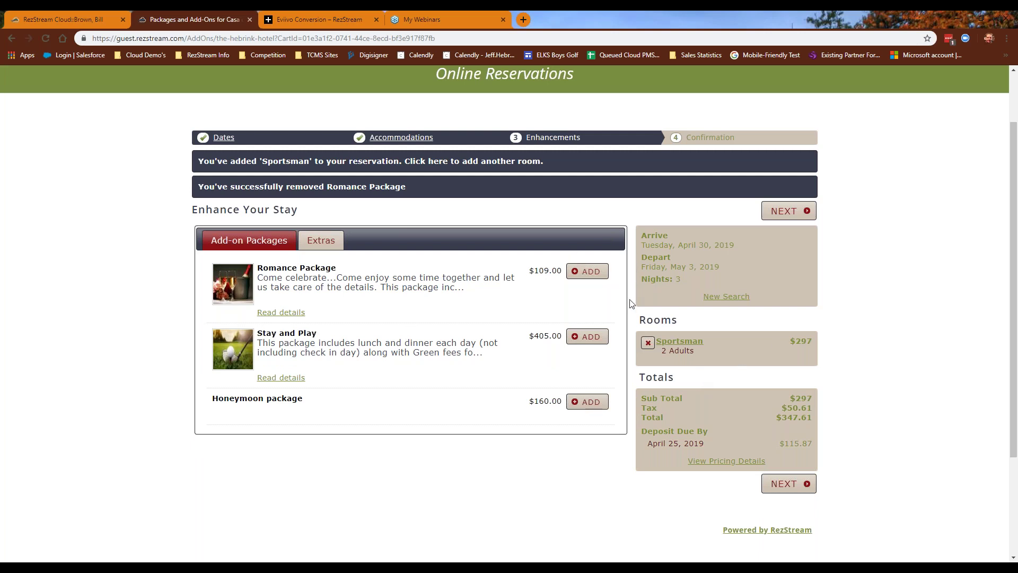
pyautogui.click(589, 272)
# Review the extras offered for the Sportsman stay and proceed to the reservation confirmation form.
pyautogui.click(327, 241)
pyautogui.scroll(-2, 342, 363)
pyautogui.scroll(-2, 352, 297)
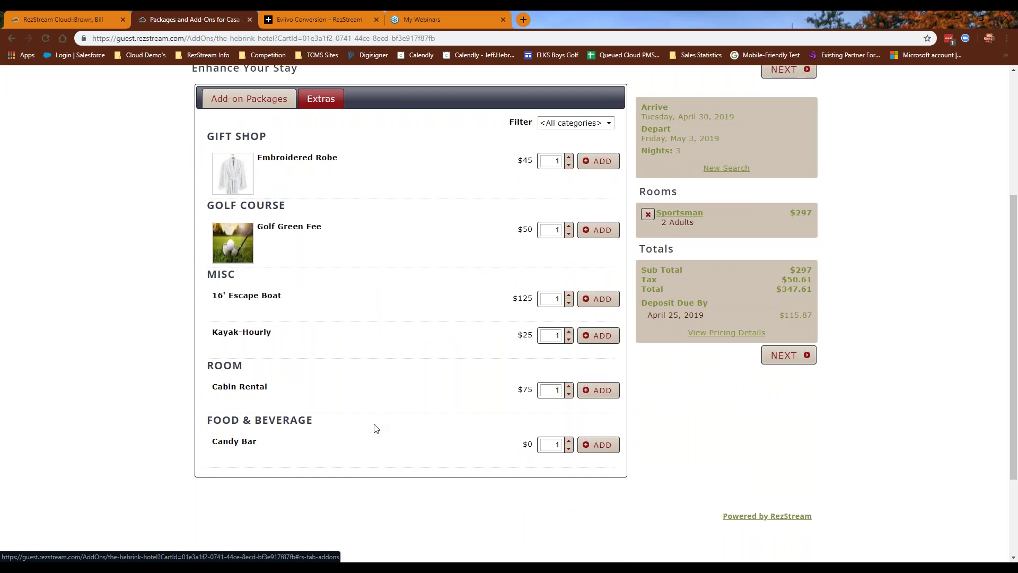
pyautogui.scroll(4, 375, 427)
pyautogui.click(785, 217)
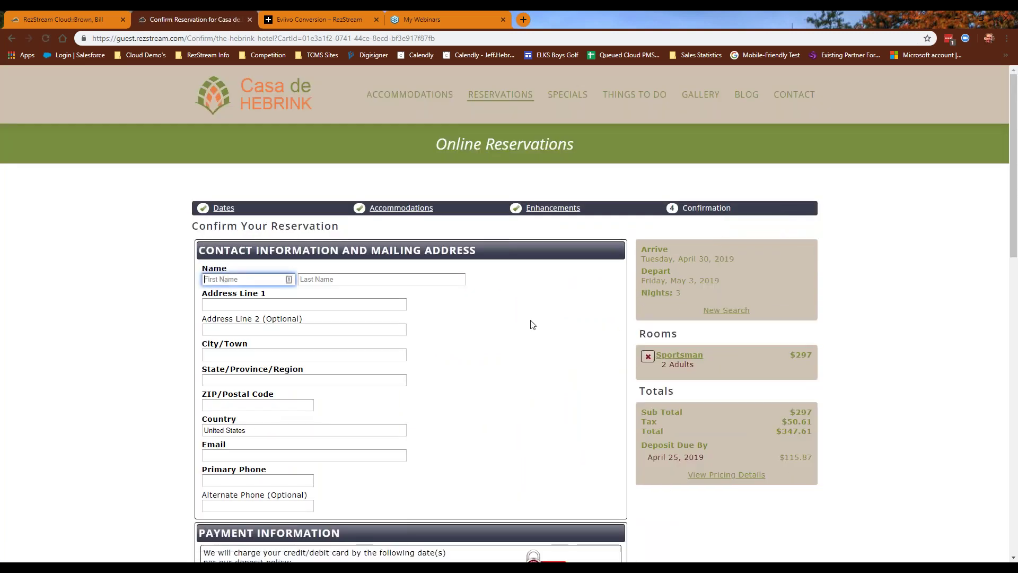
# Examine the contact, mailing address and credit card payment fields of the reservation confirmation form.
pyautogui.scroll(-4, 535, 318)
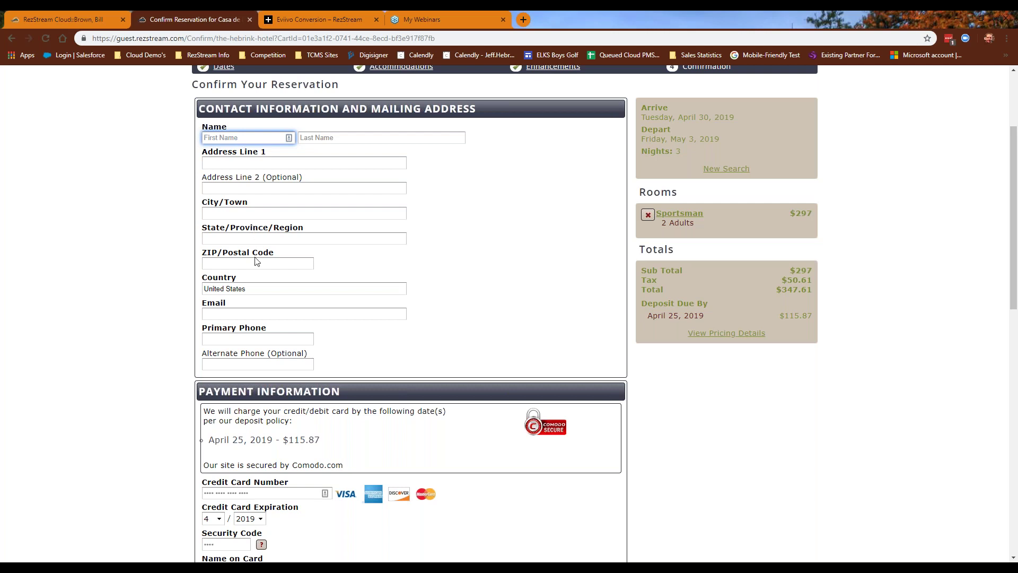
pyautogui.scroll(-1, 250, 316)
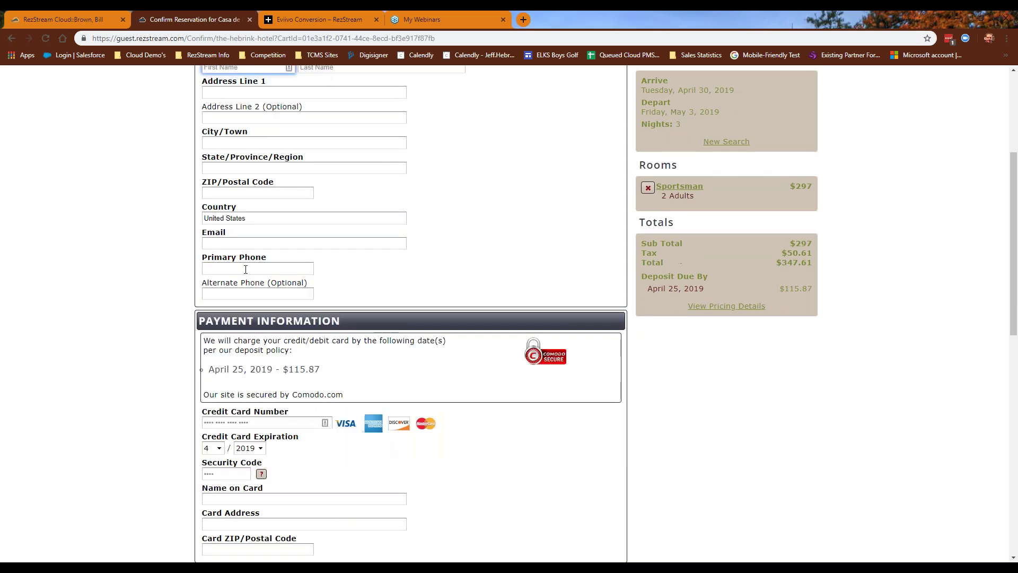
pyautogui.scroll(1, 277, 159)
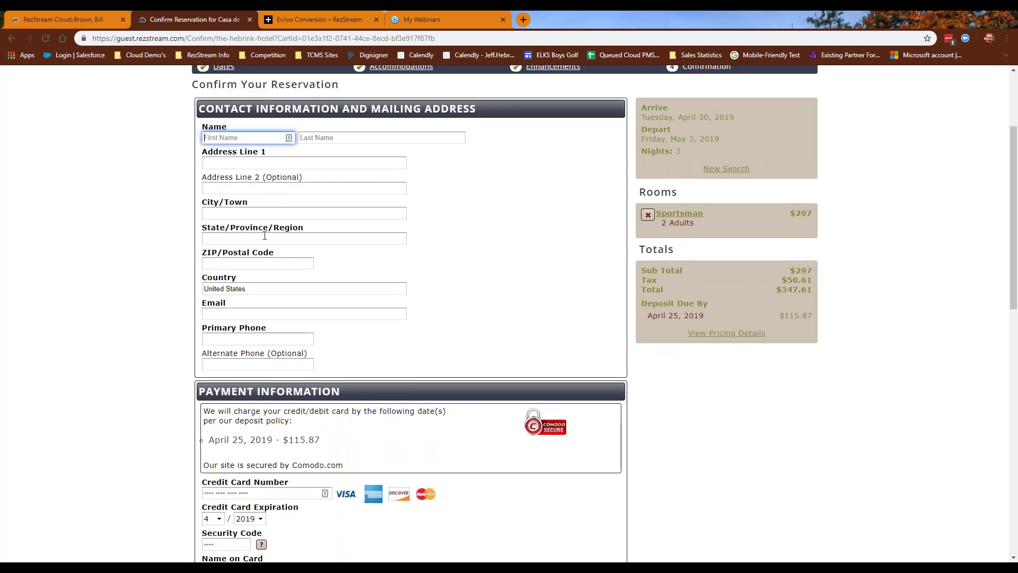
pyautogui.scroll(-2, 268, 276)
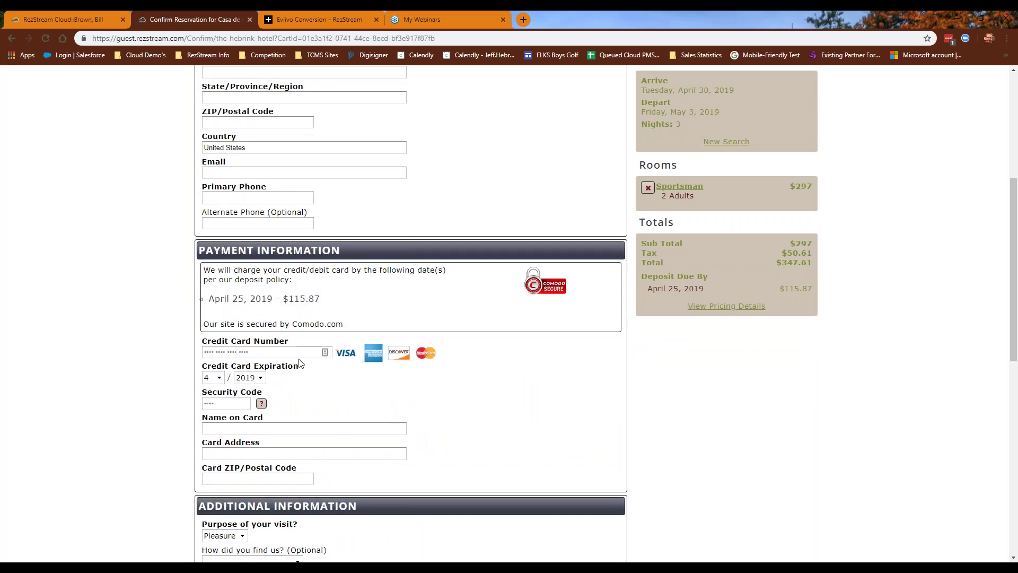
pyautogui.scroll(-1, 286, 319)
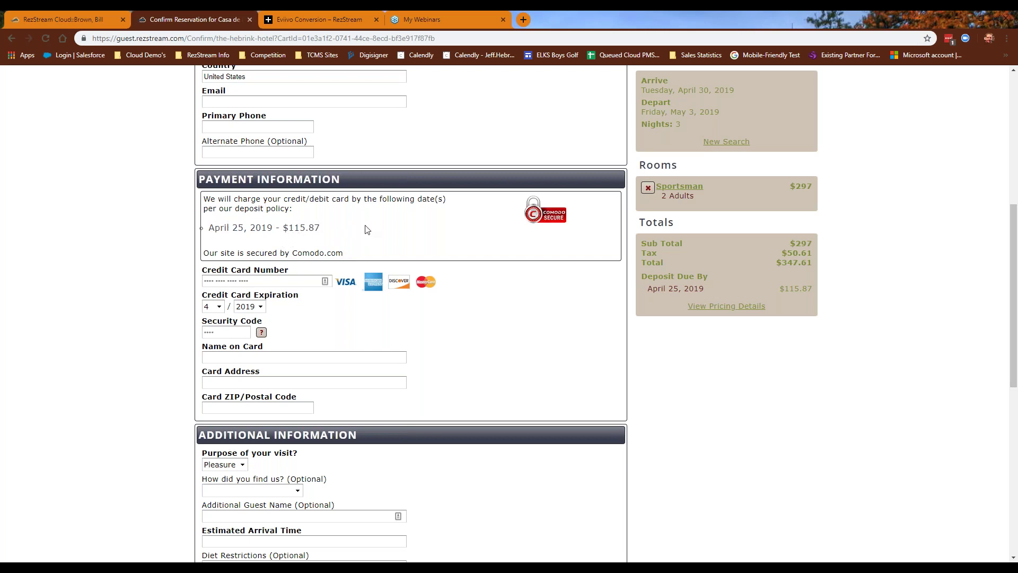
pyautogui.scroll(-1, 223, 214)
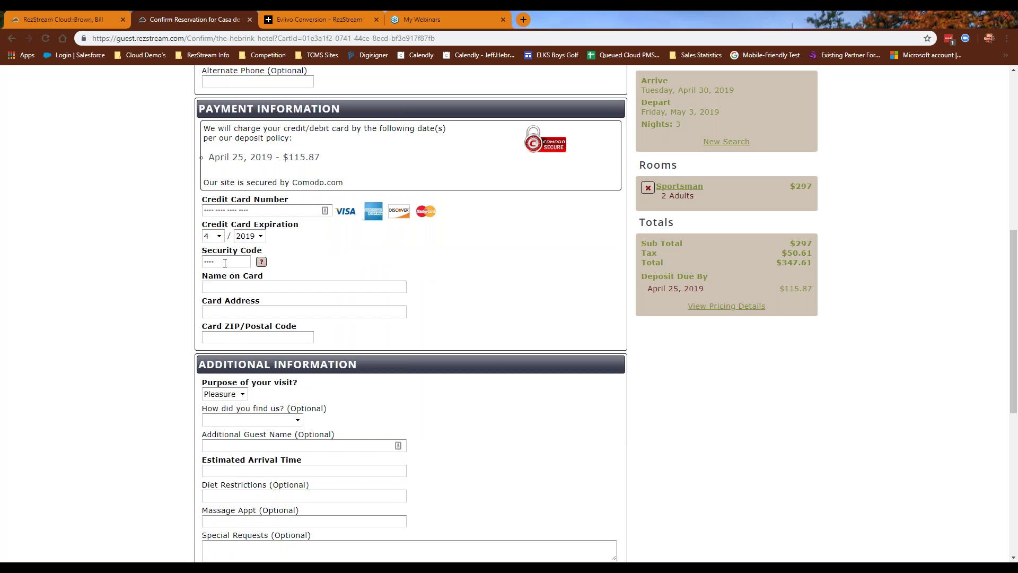
pyautogui.scroll(-1, 224, 262)
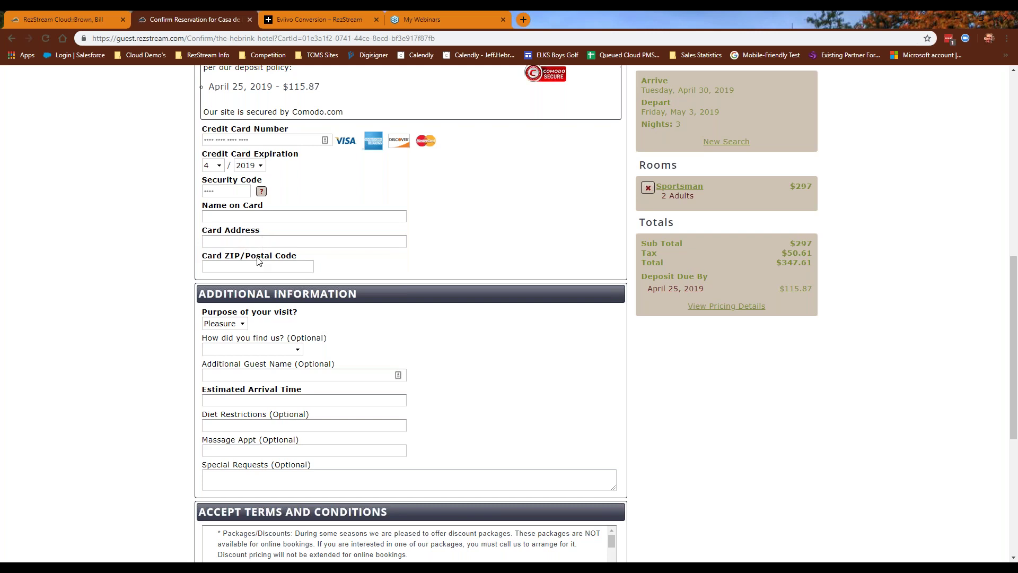
# Examine the additional information questions, including Estimated Arrival Time, and the terms and conditions on the confirmation form.
pyautogui.scroll(-3, 345, 183)
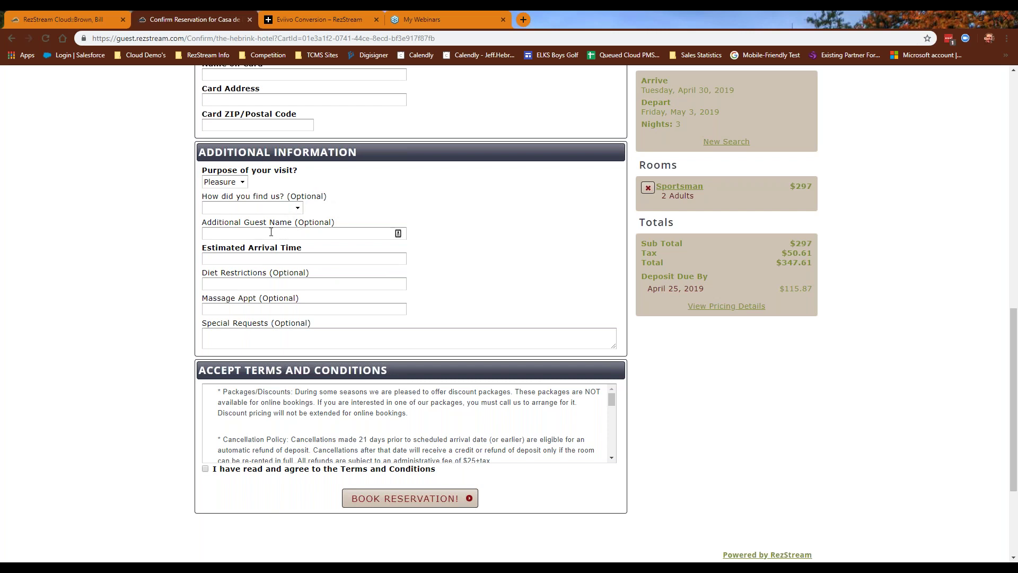
pyautogui.moveTo(314, 253); pyautogui.dragTo(204, 249)
pyautogui.click(165, 250)
pyautogui.scroll(-3, 302, 256)
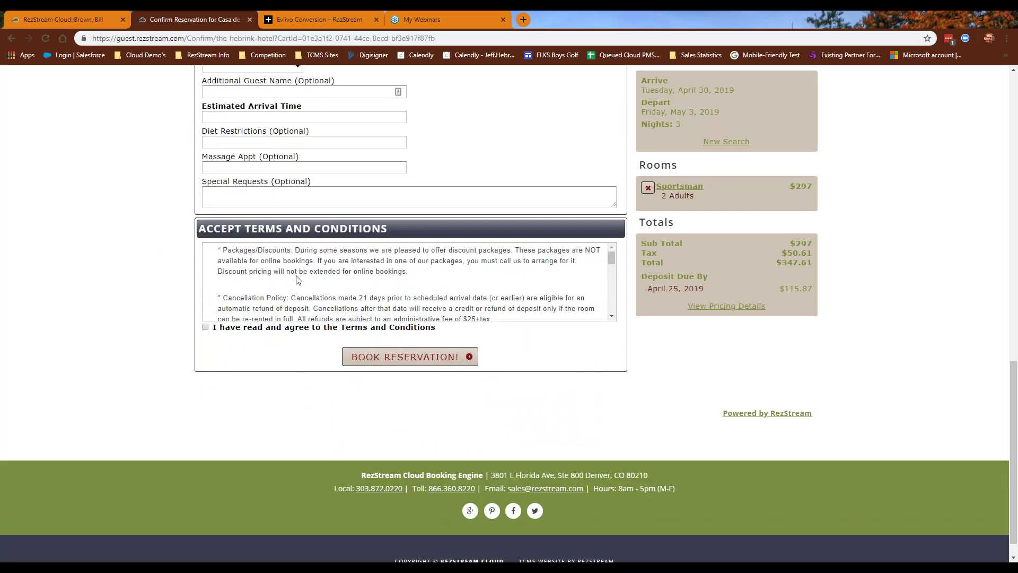
# Read through the terms and conditions and recheck the card and additional information fields above them.
pyautogui.scroll(-5, 298, 270)
pyautogui.scroll(5, 361, 298)
pyautogui.scroll(-3, 284, 271)
pyautogui.scroll(3, 291, 279)
pyautogui.scroll(5, 305, 381)
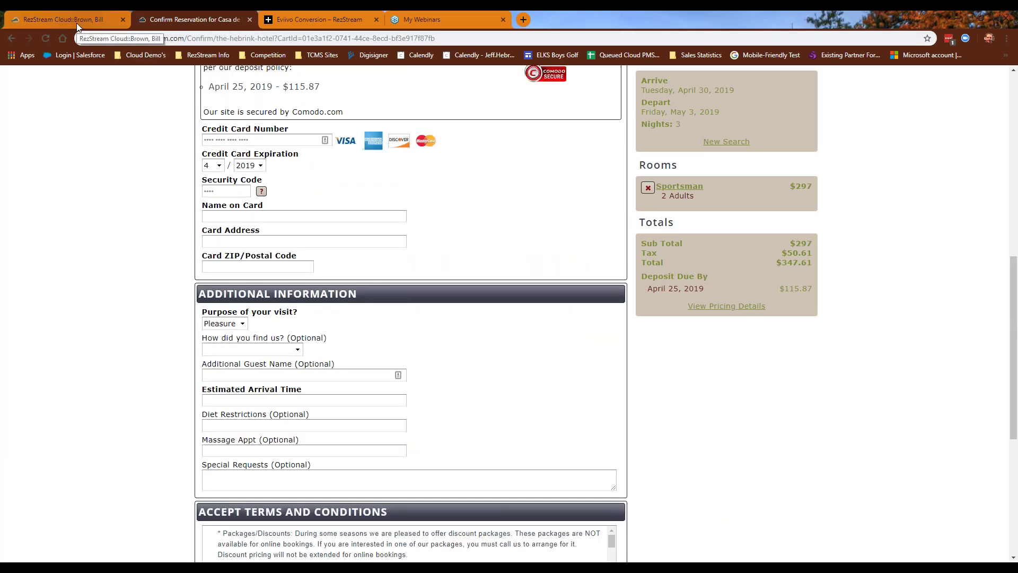
# Switch to RezStream Cloud and review the dashboard's key items, gift certificates, tasks and recent reservations.
pyautogui.click(77, 23)
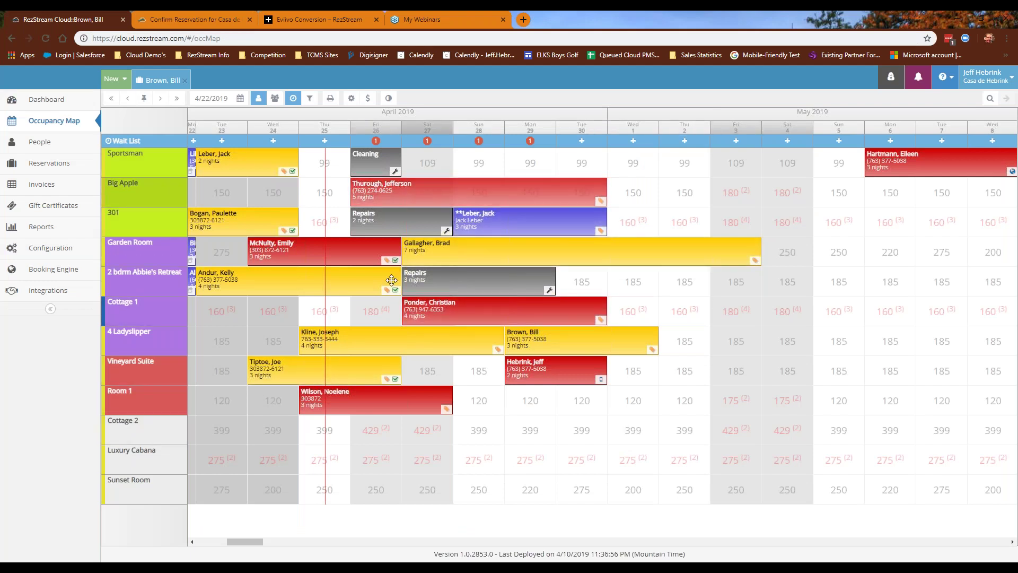
pyautogui.click(49, 105)
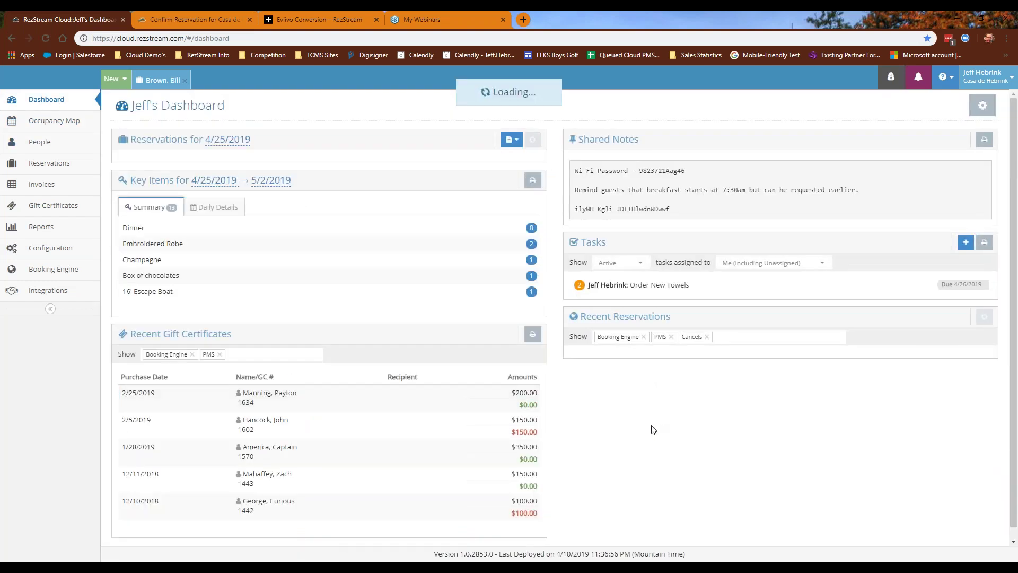
pyautogui.scroll(-1, 614, 405)
pyautogui.scroll(1, 615, 406)
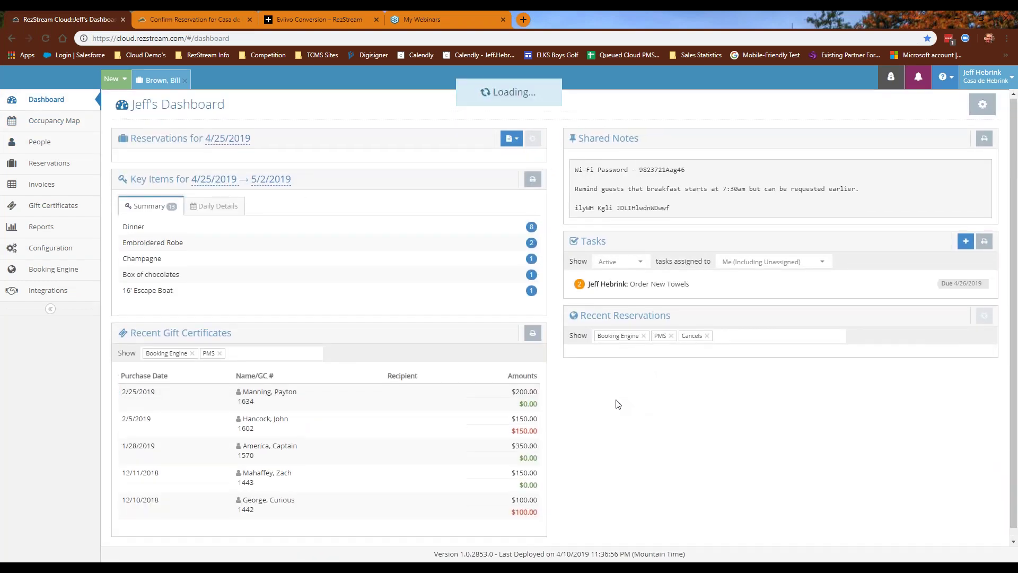
# Revisit the contact section of the guest confirmation form, and return to the Occupancy Map in RezStream Cloud.
pyautogui.click(199, 20)
pyautogui.scroll(9, 317, 257)
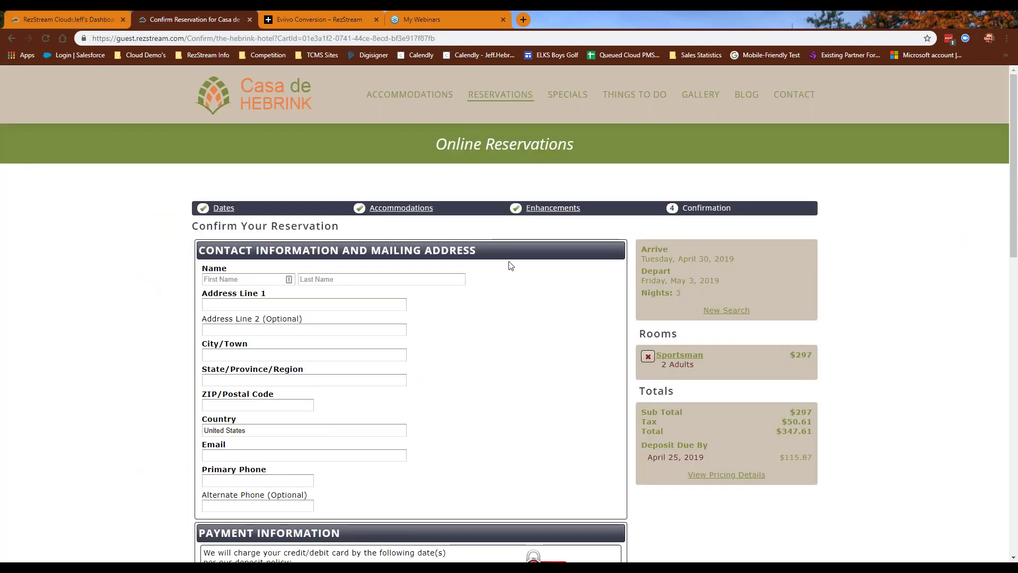
pyautogui.click(76, 18)
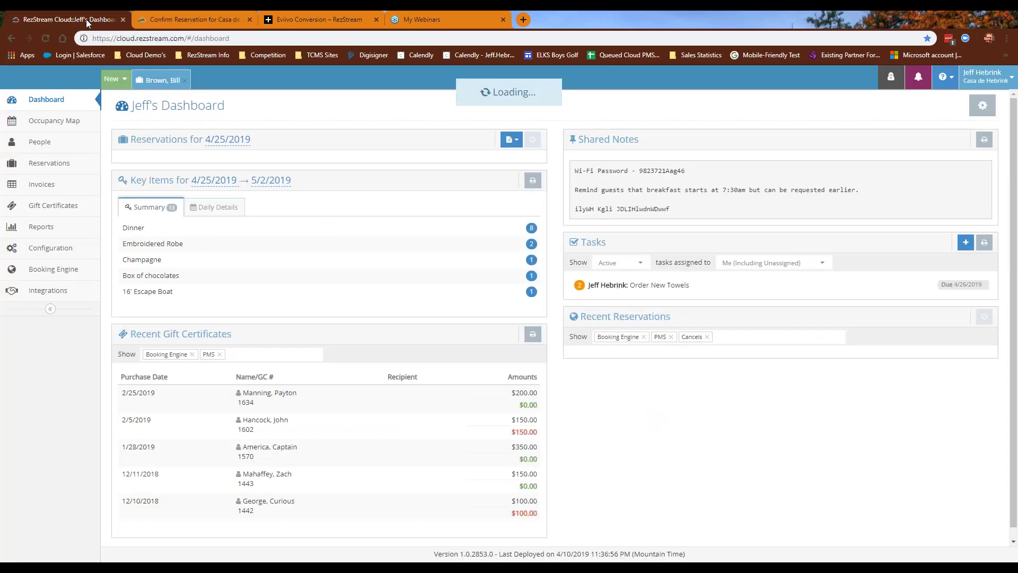
pyautogui.click(53, 123)
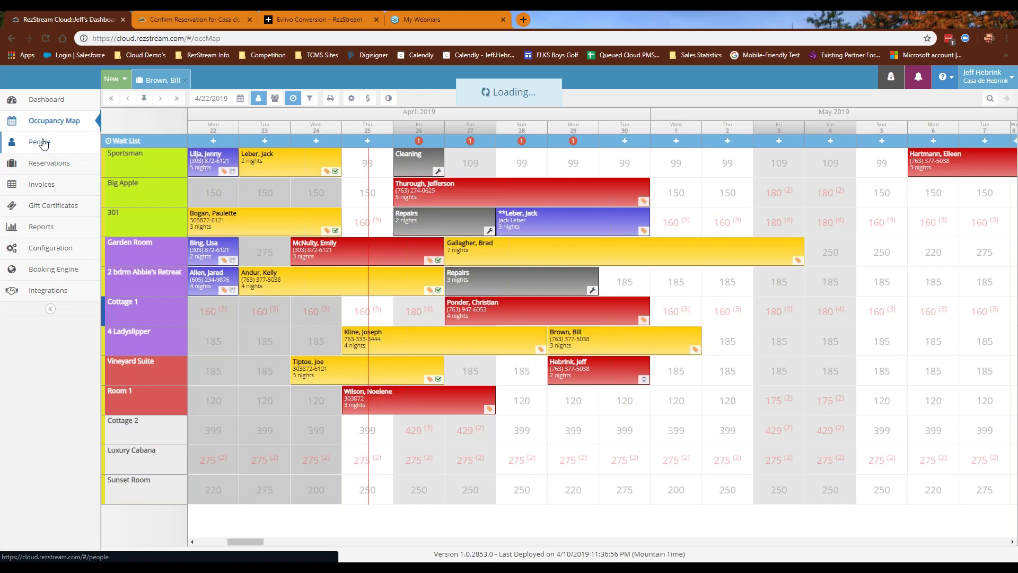
# Open the advanced people search and clear its existing VIP and Allergies tag criteria.
pyautogui.click(43, 143)
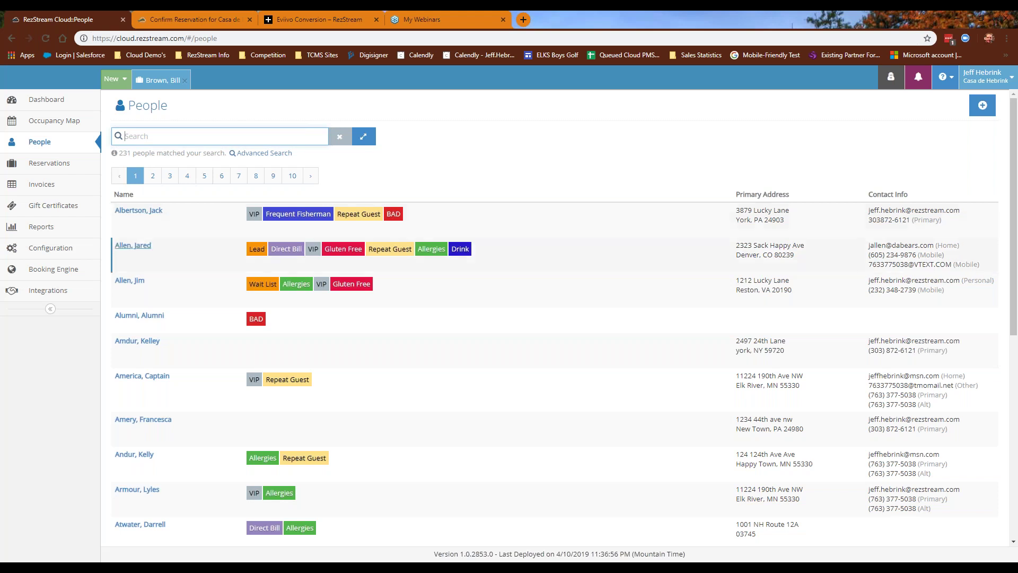
pyautogui.click(267, 154)
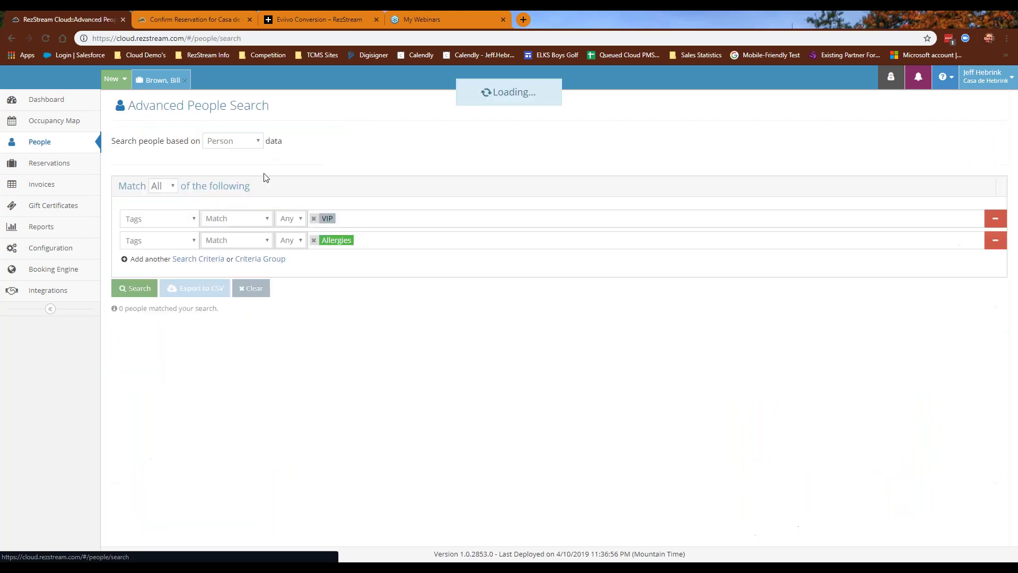
pyautogui.click(250, 289)
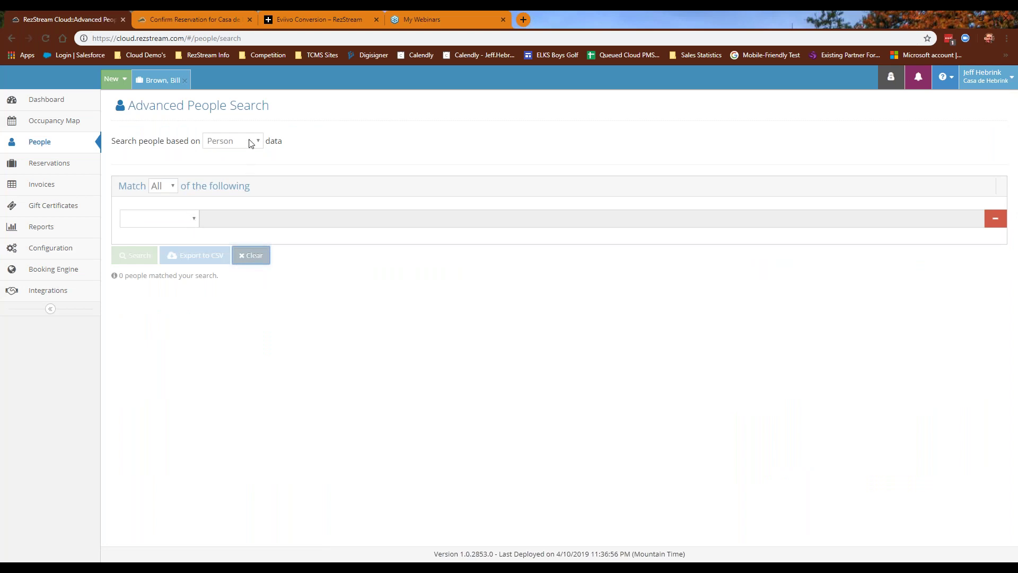
# Set the first people search criterion to Tags matching any of Repeat Guest.
pyautogui.click(181, 218)
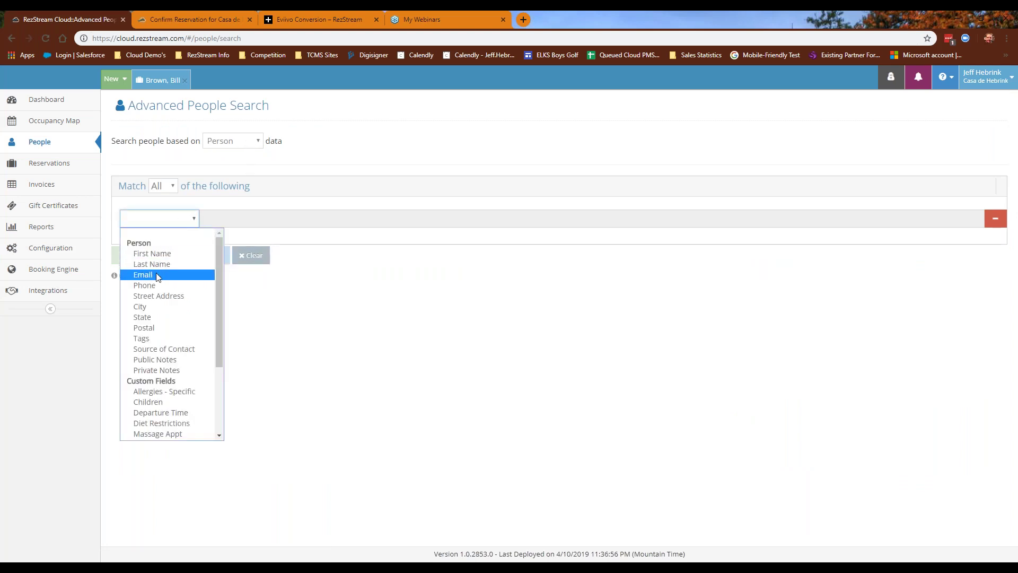
pyautogui.click(142, 338)
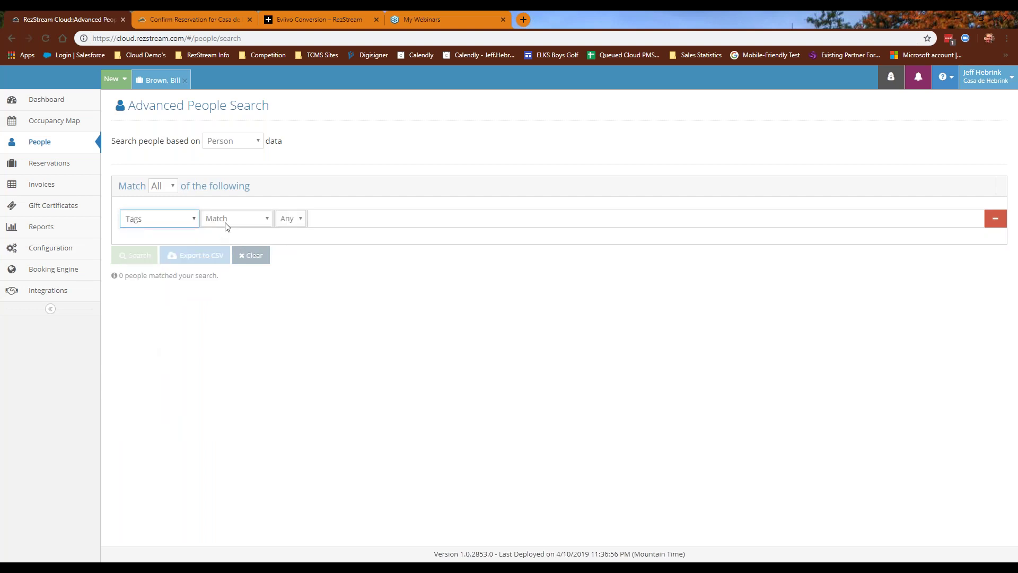
pyautogui.click(324, 217)
pyautogui.scroll(-2, 334, 276)
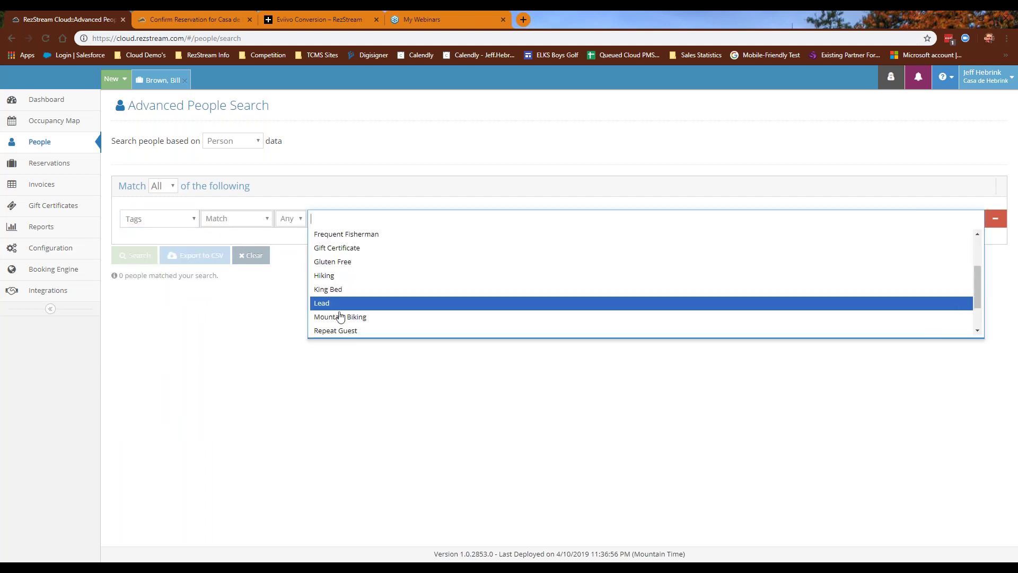
pyautogui.click(337, 331)
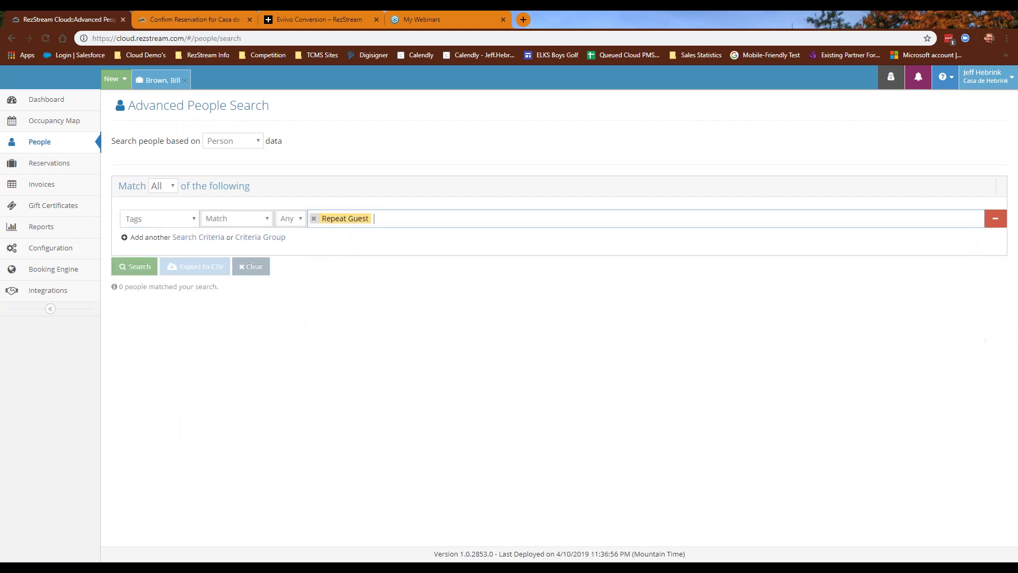
# Add a second criterion for State matching Colorado and run the people search.
pyautogui.click(201, 237)
pyautogui.click(178, 245)
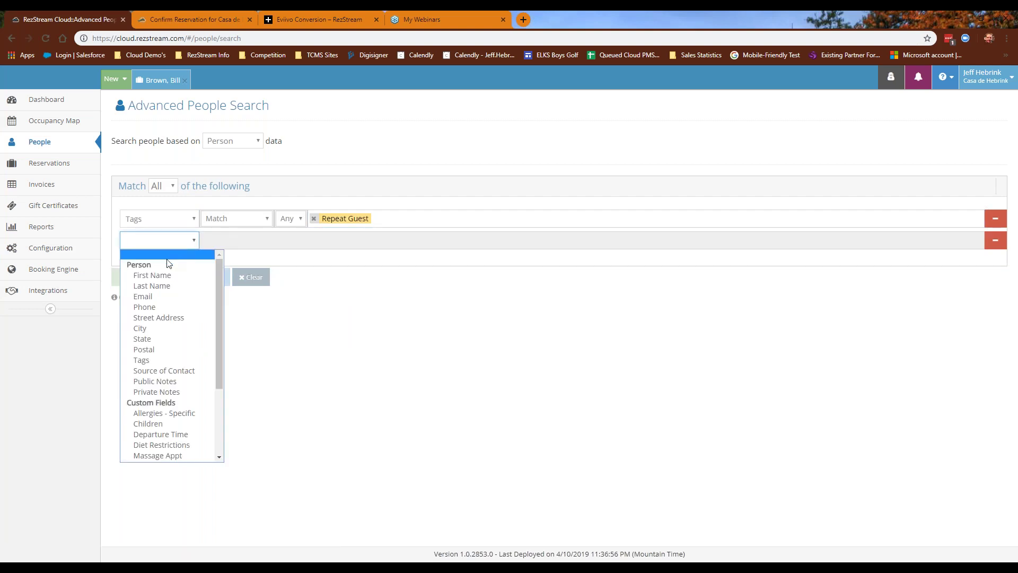
pyautogui.click(158, 339)
pyautogui.click(329, 240)
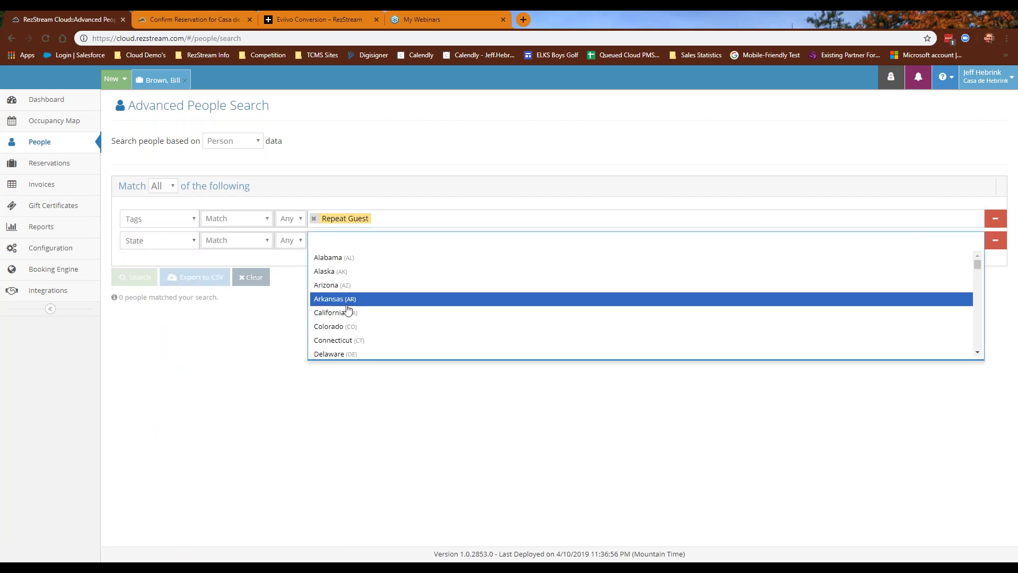
pyautogui.click(346, 328)
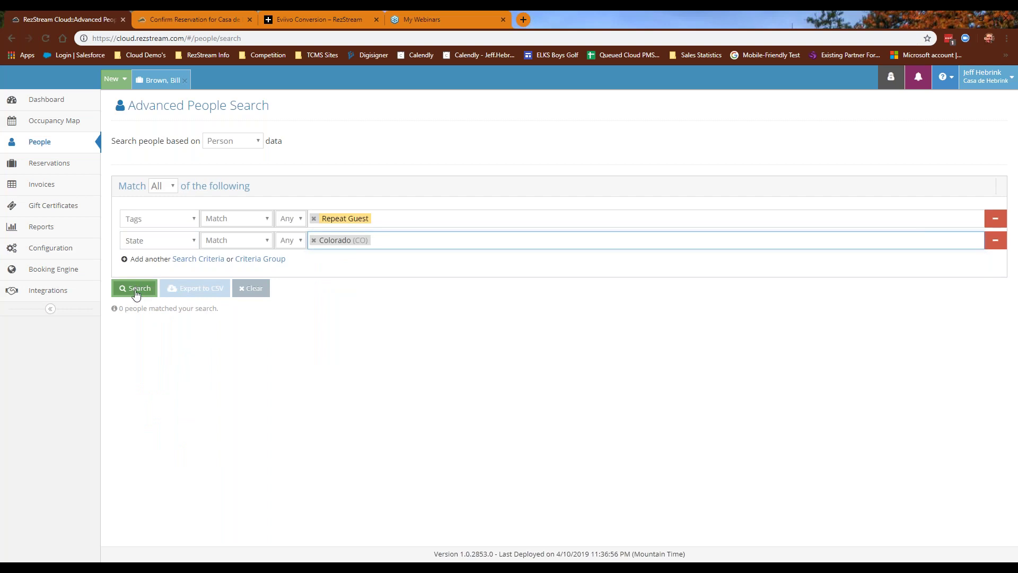
pyautogui.click(142, 291)
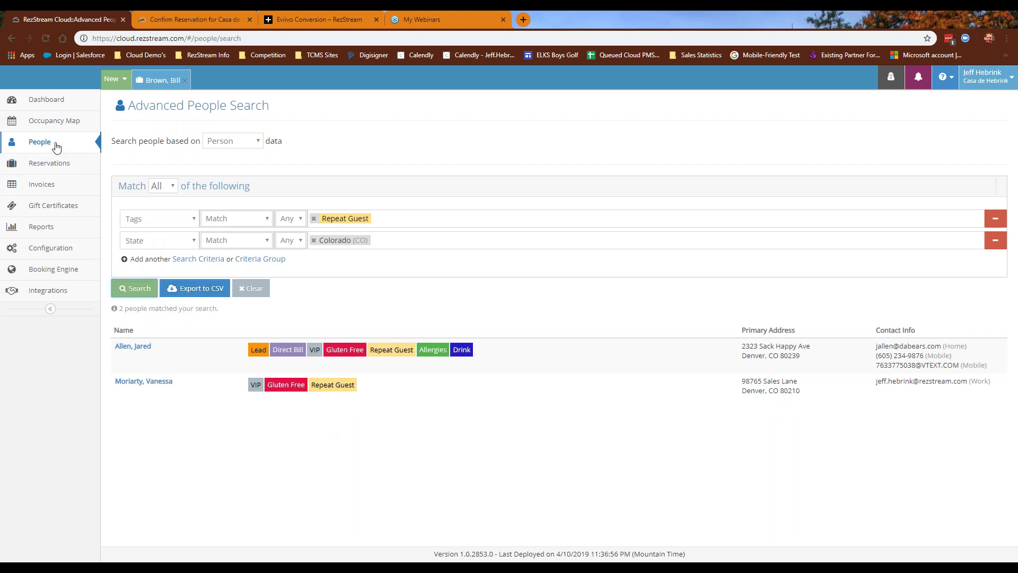
# Open the reservations list, clear its search text and date limits, and browse all reservations.
pyautogui.click(48, 167)
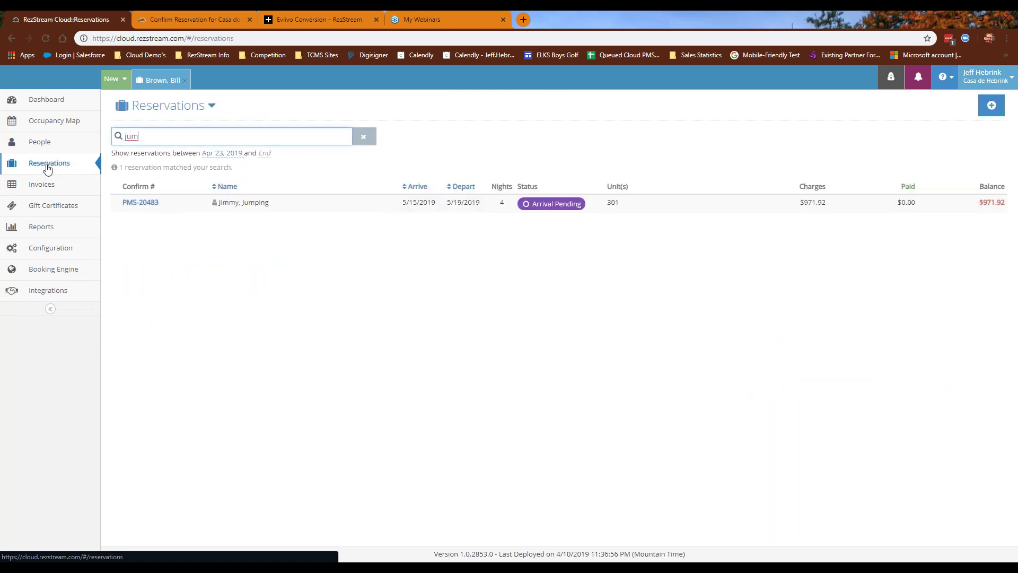
pyautogui.click(363, 136)
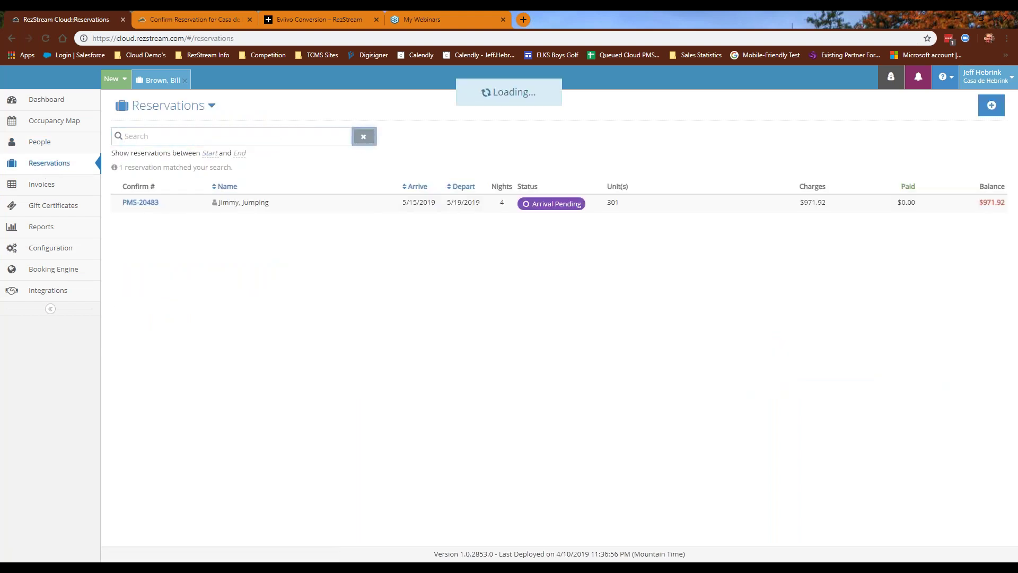
pyautogui.scroll(-2, 295, 352)
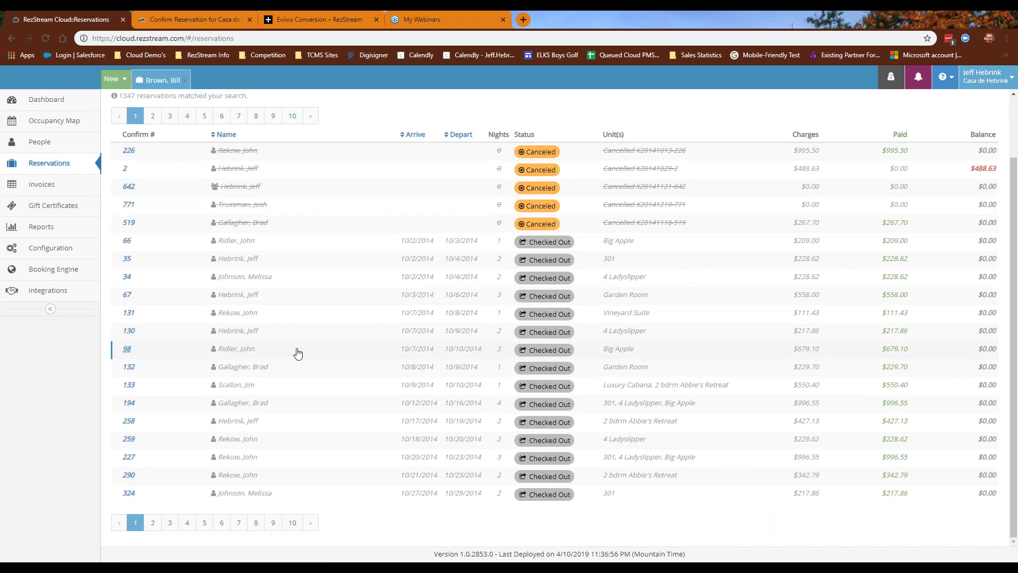
pyautogui.scroll(2, 297, 352)
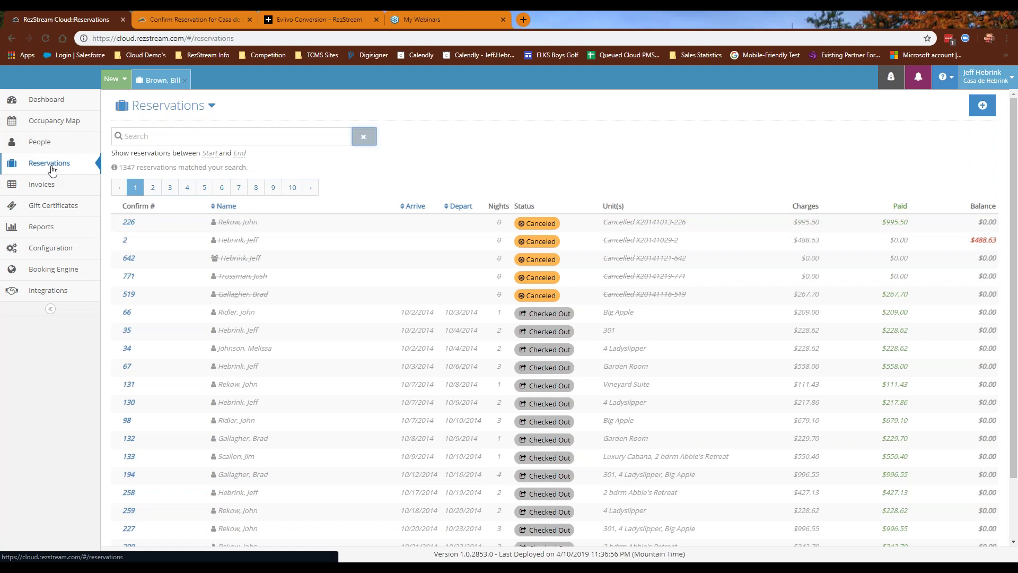
# Search the reservations by the guest's last name and limit the list to Current & Future Reservations.
pyautogui.click(154, 137)
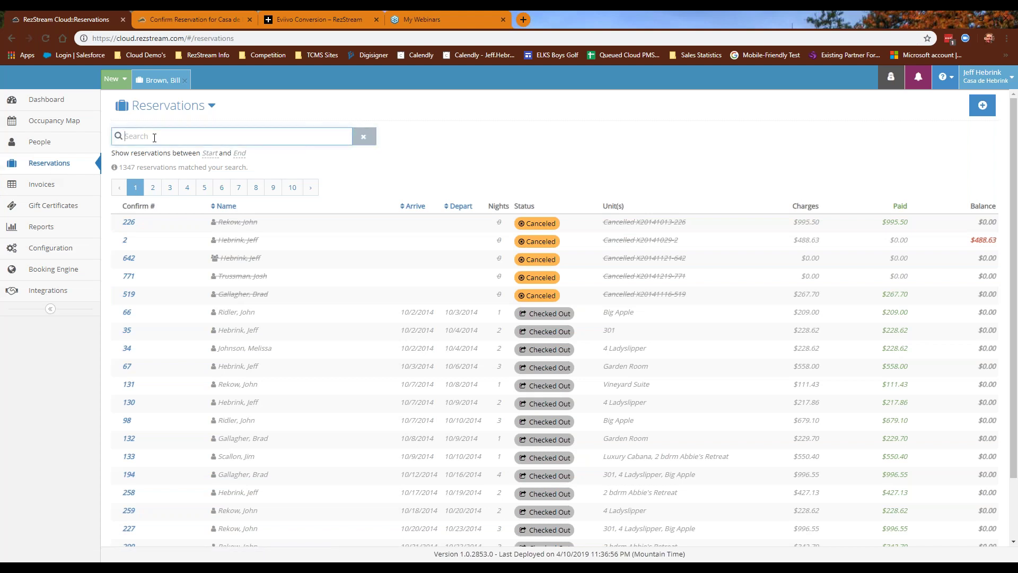
pyautogui.write('brown')
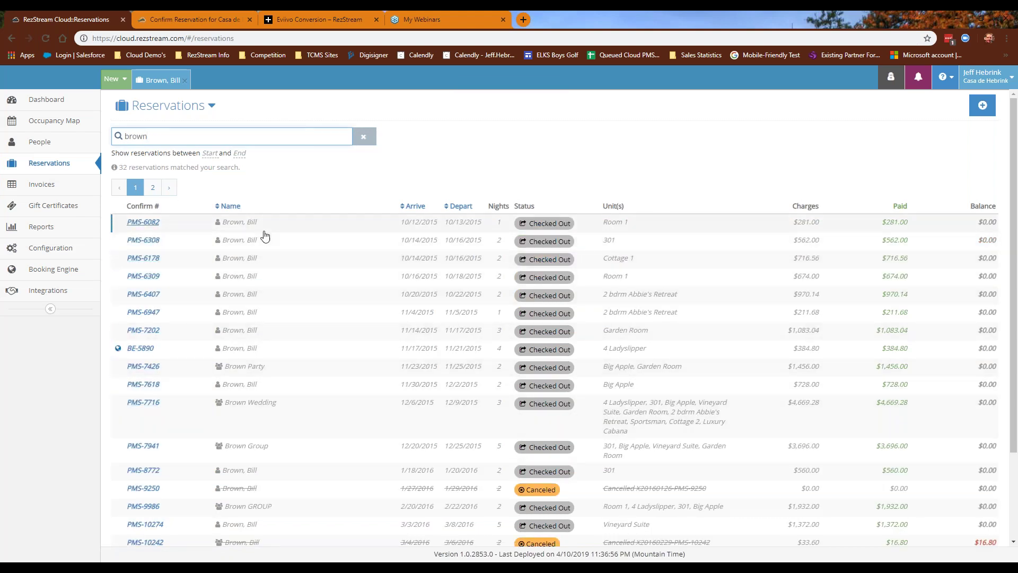
pyautogui.click(213, 109)
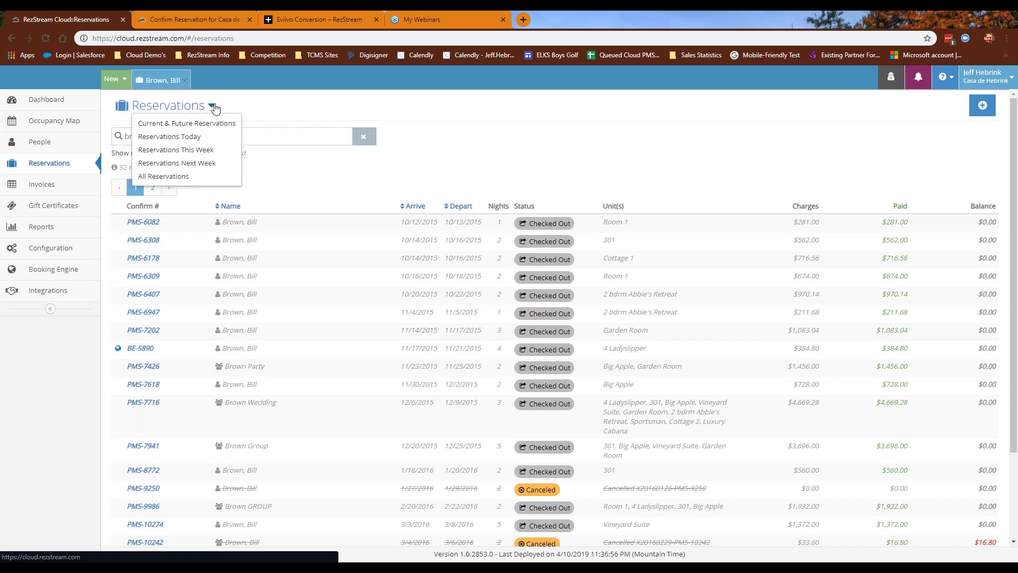
pyautogui.click(207, 125)
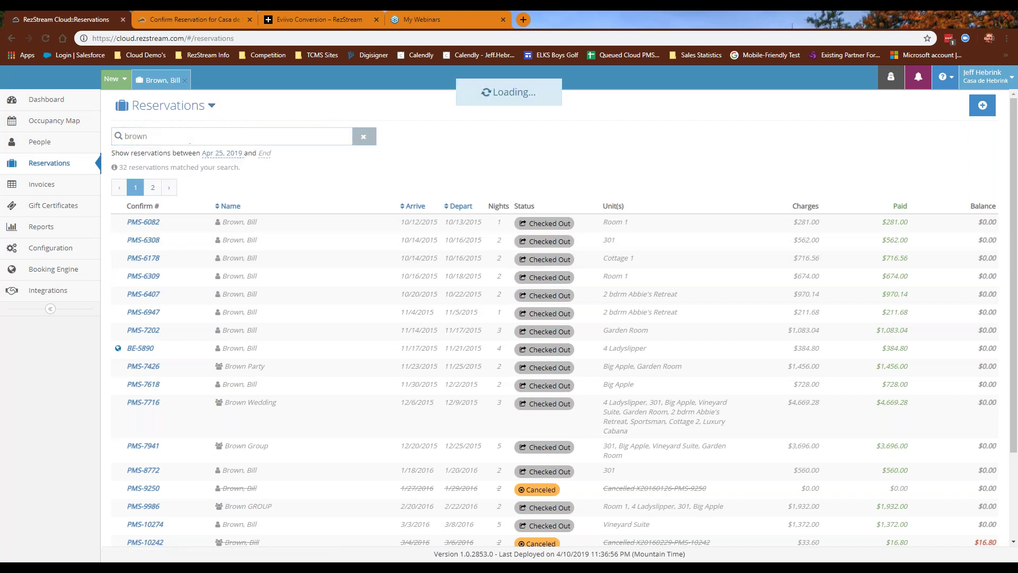
# Clear the guest name search and filter the list to Reservations Today.
pyautogui.click(212, 106)
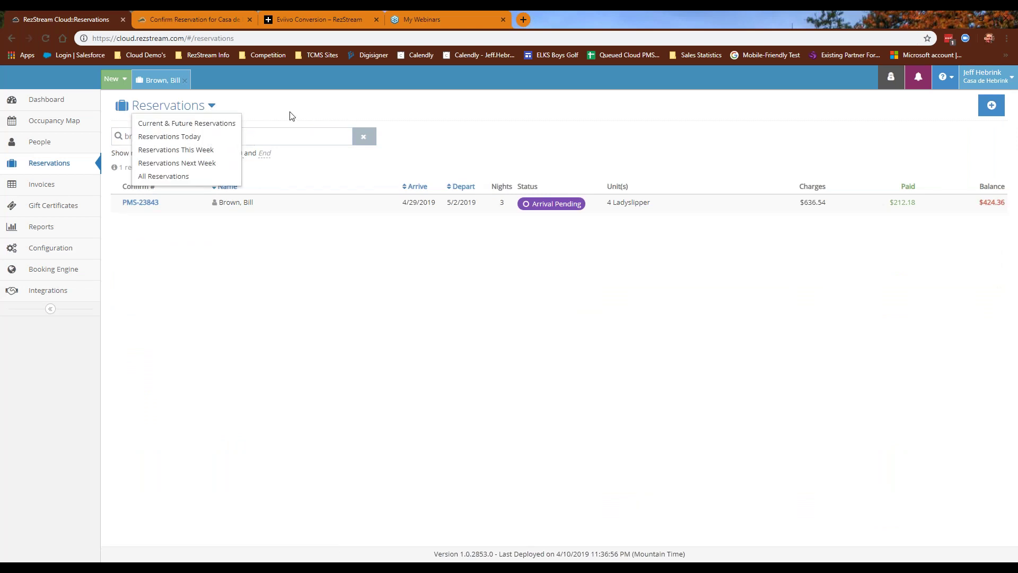
pyautogui.click(361, 137)
pyautogui.click(207, 108)
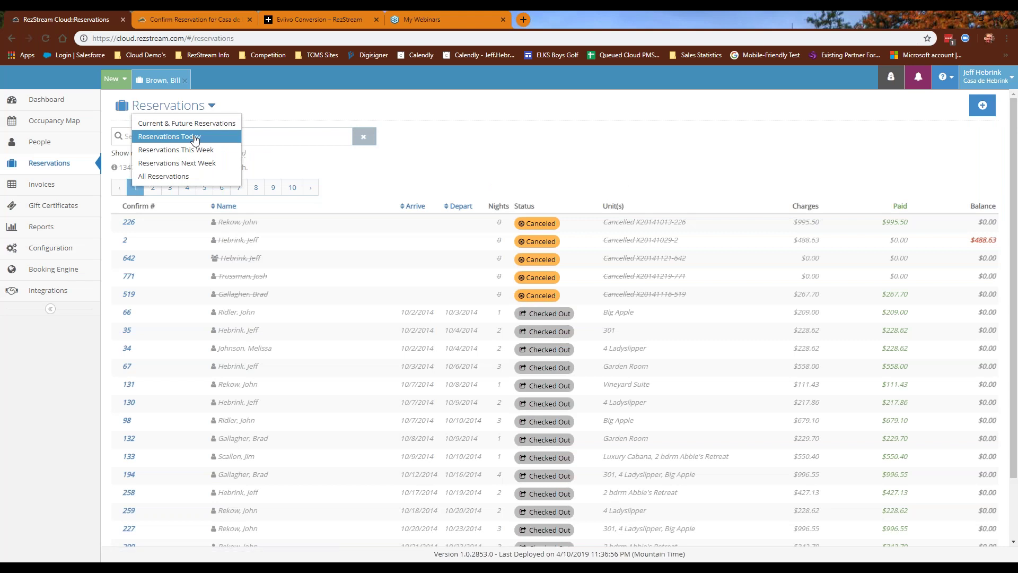
pyautogui.click(197, 134)
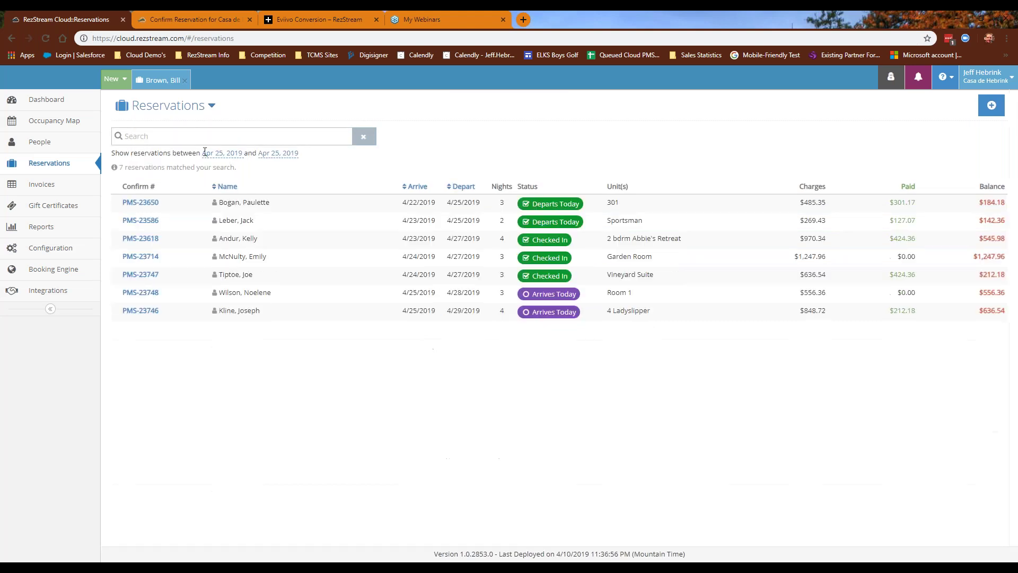
# Filter the list to Reservations This Week, and switch it back to Current & Future Reservations.
pyautogui.click(212, 106)
pyautogui.click(199, 151)
pyautogui.click(209, 106)
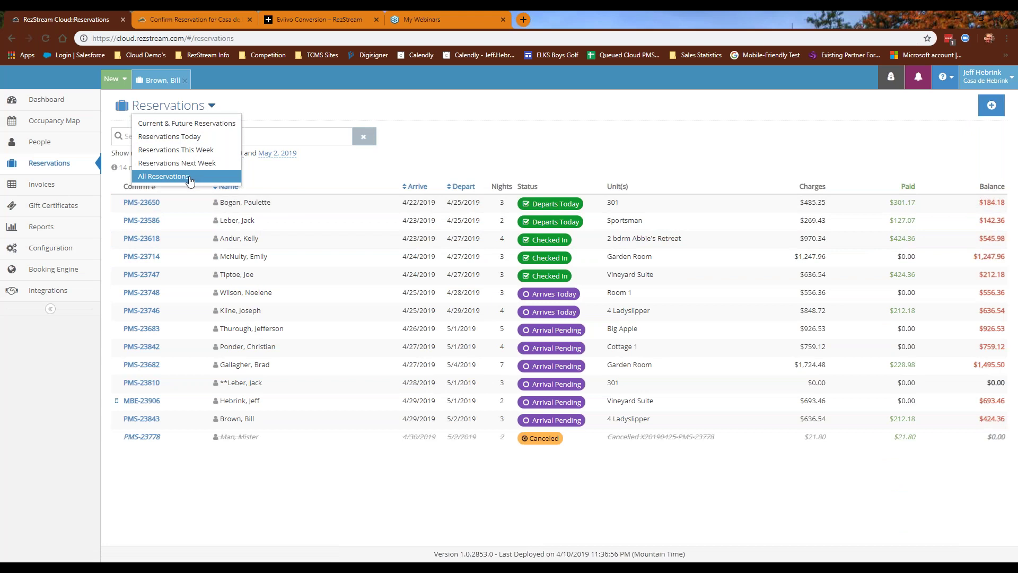
pyautogui.click(179, 124)
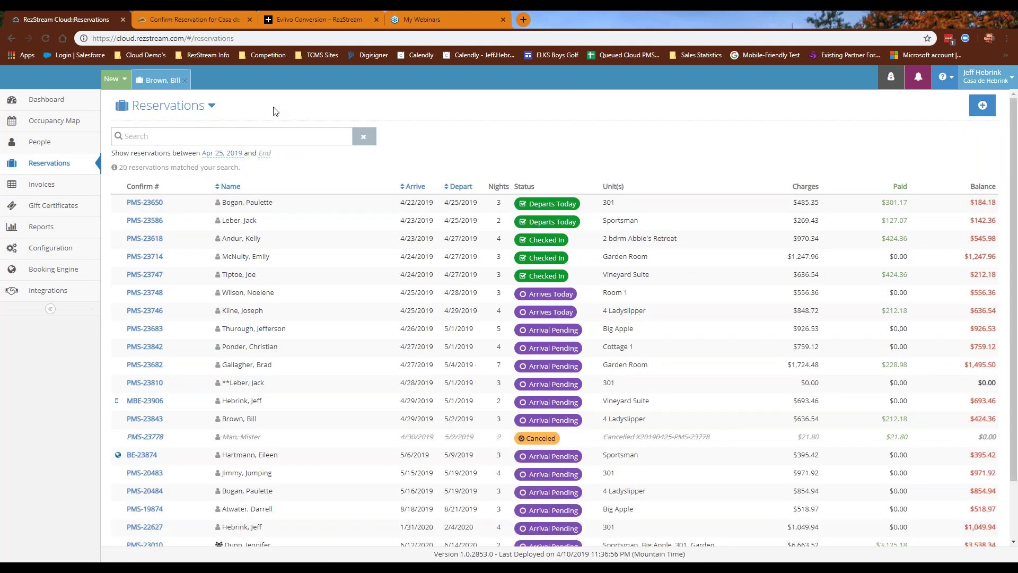
pyautogui.scroll(-1, 256, 153)
# Review the invoices list and the list of all gift certificates.
pyautogui.click(48, 190)
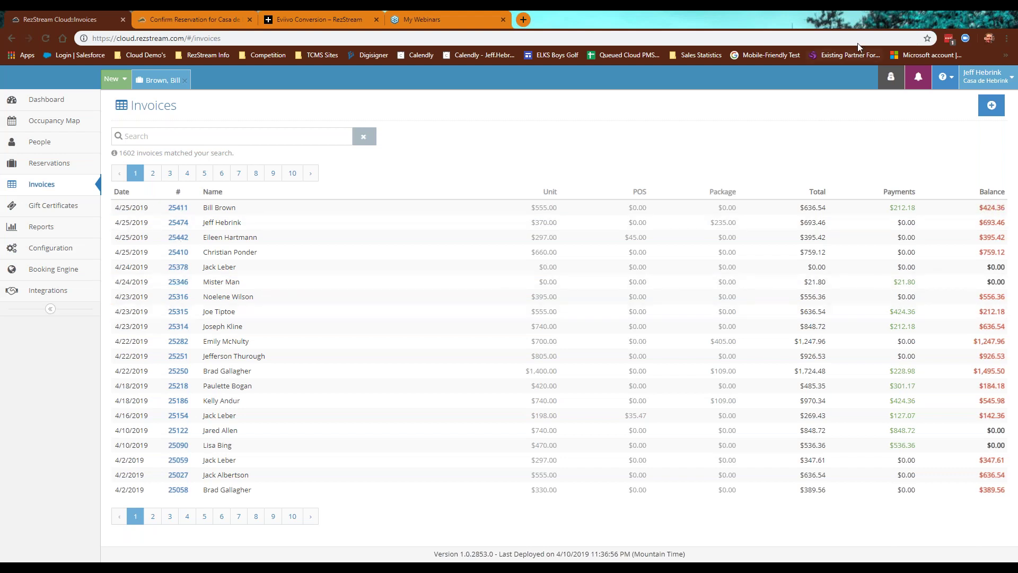
pyautogui.click(53, 205)
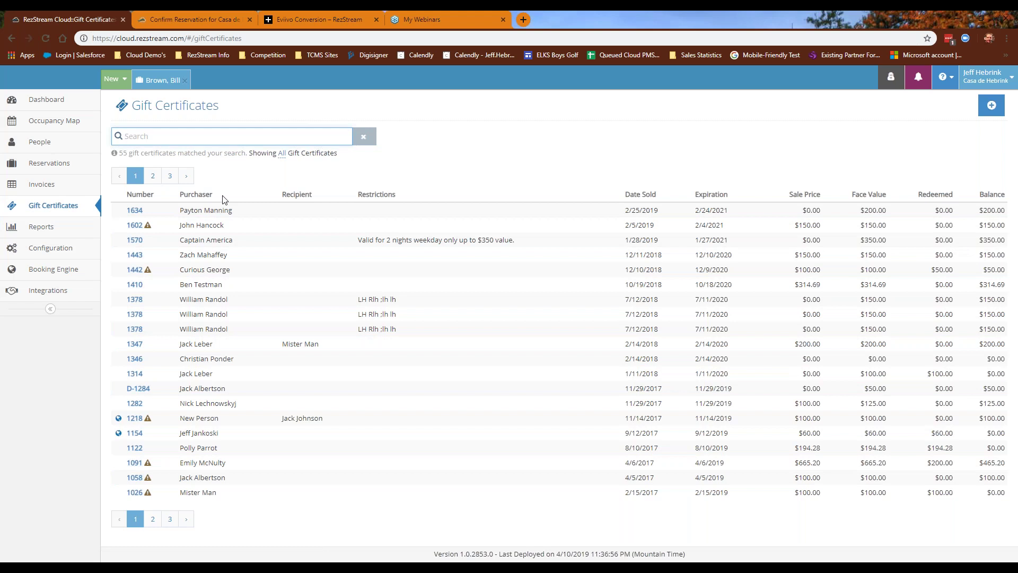
pyautogui.press('Down')
pyautogui.press('Down')
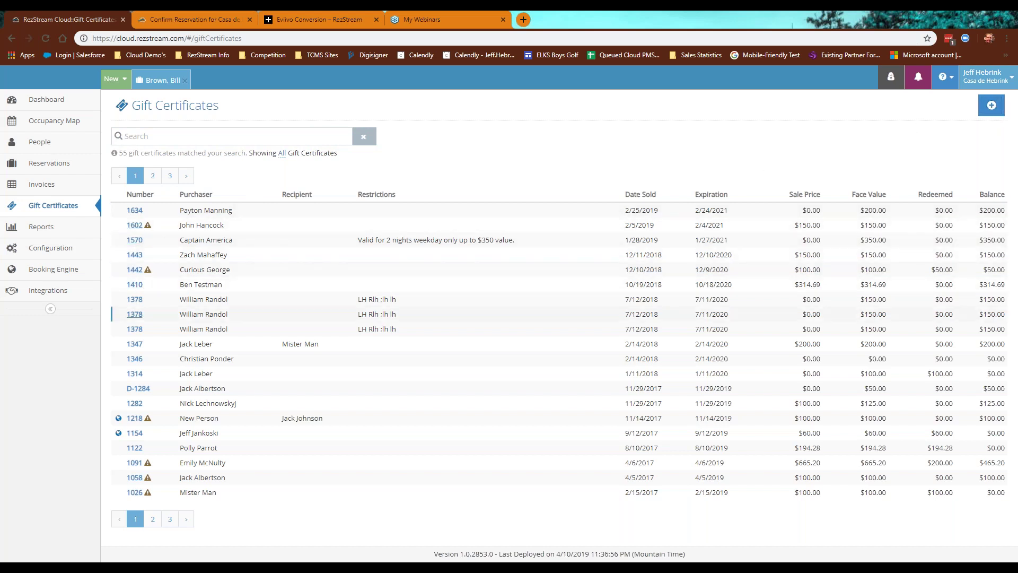
# Open the overview of available reports.
pyautogui.click(47, 232)
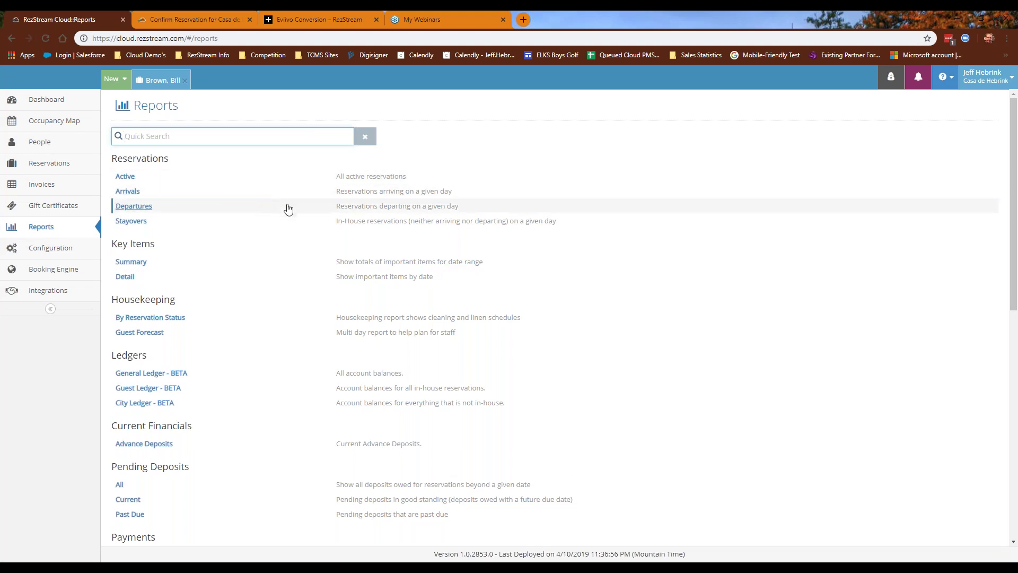
# Review the reservation Arrivals report and the Housekeeping report By Reservation Status, including its guest count totals.
pyautogui.click(351, 195)
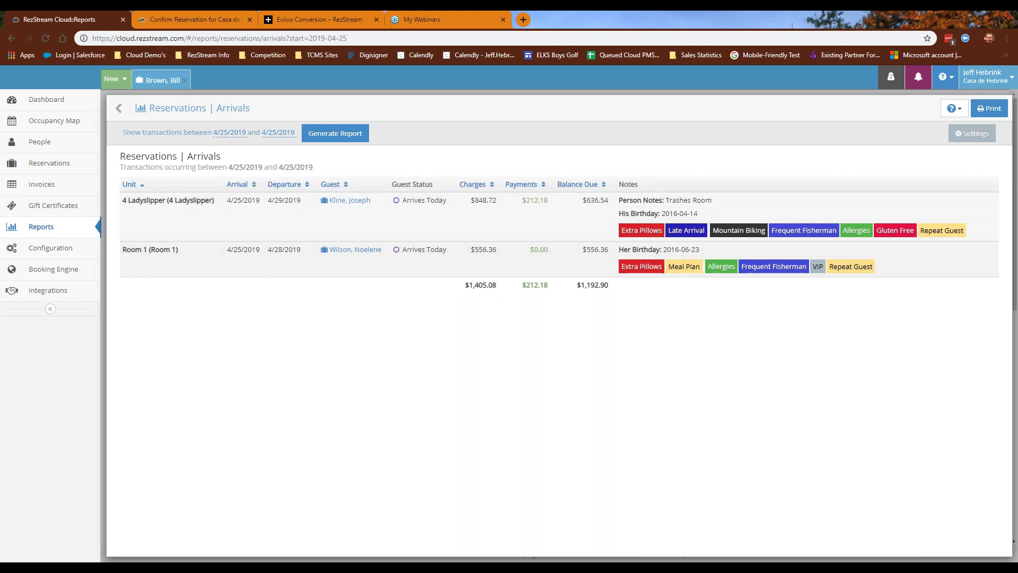
pyautogui.click(118, 108)
pyautogui.scroll(-1, 223, 221)
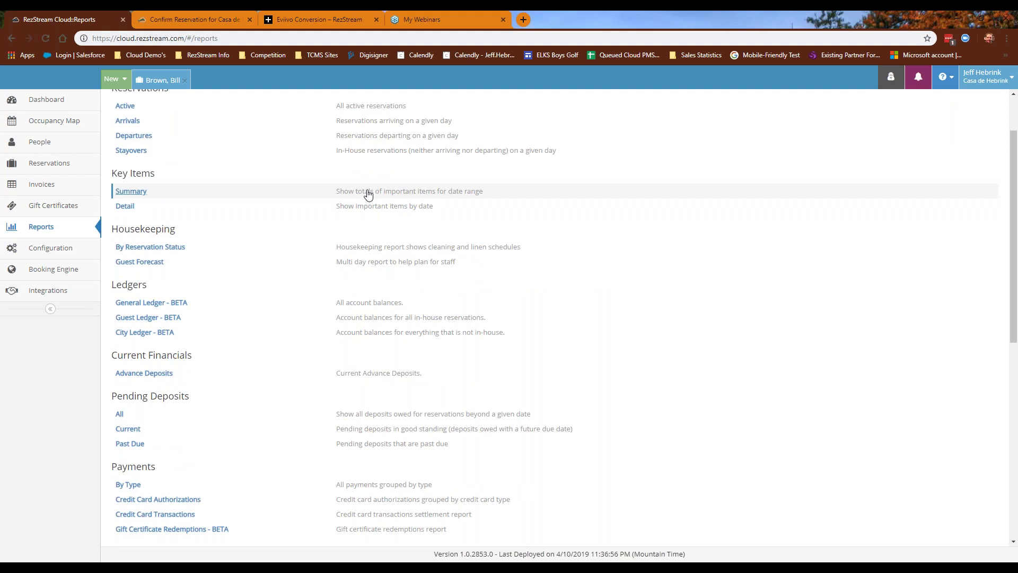
pyautogui.click(184, 248)
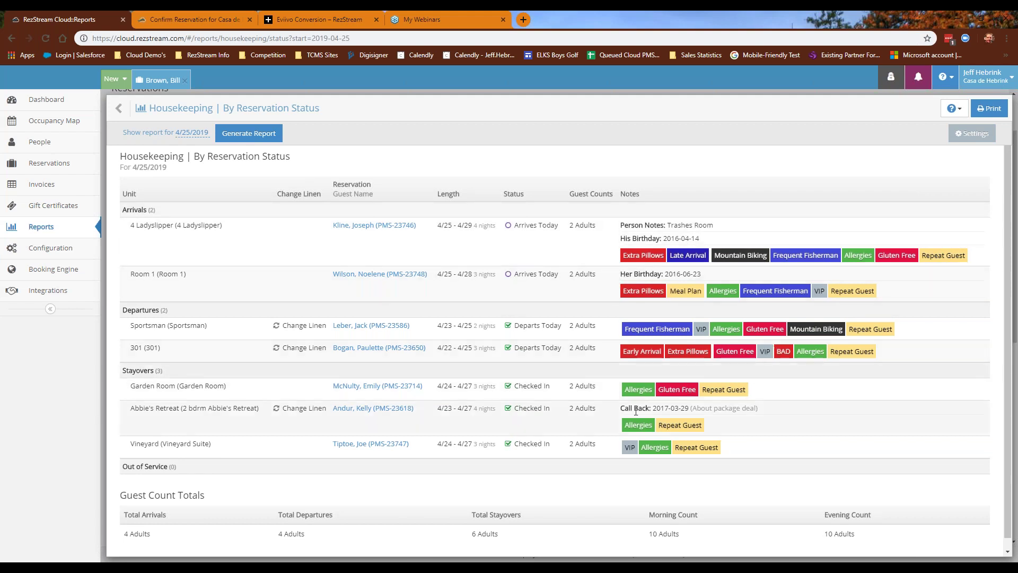
pyautogui.scroll(-1, 223, 477)
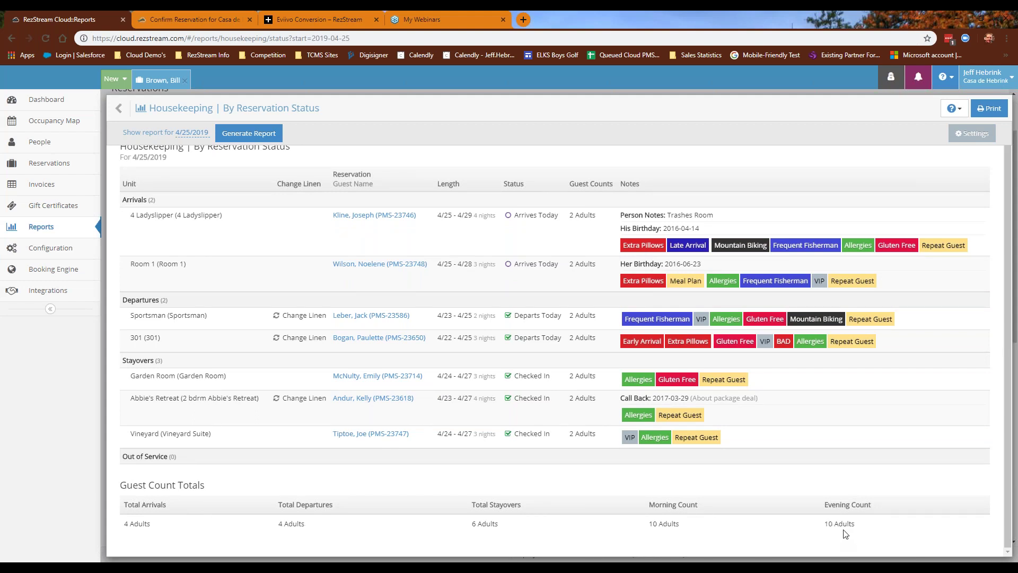
pyautogui.click(126, 112)
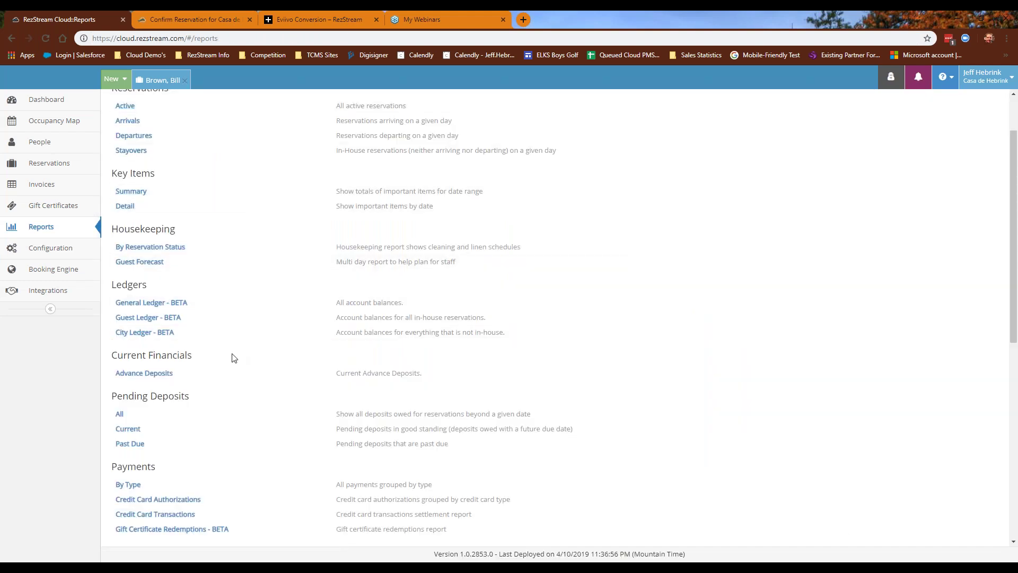
# Review the Payments By Type report and the Unit Revenue By Unit report.
pyautogui.scroll(-1, 228, 357)
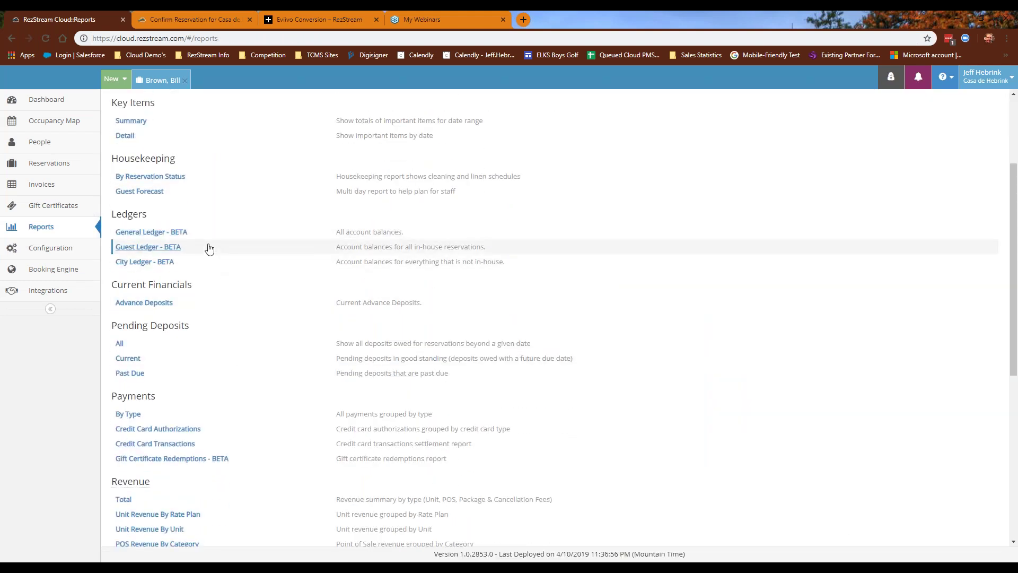
pyautogui.scroll(-1, 208, 247)
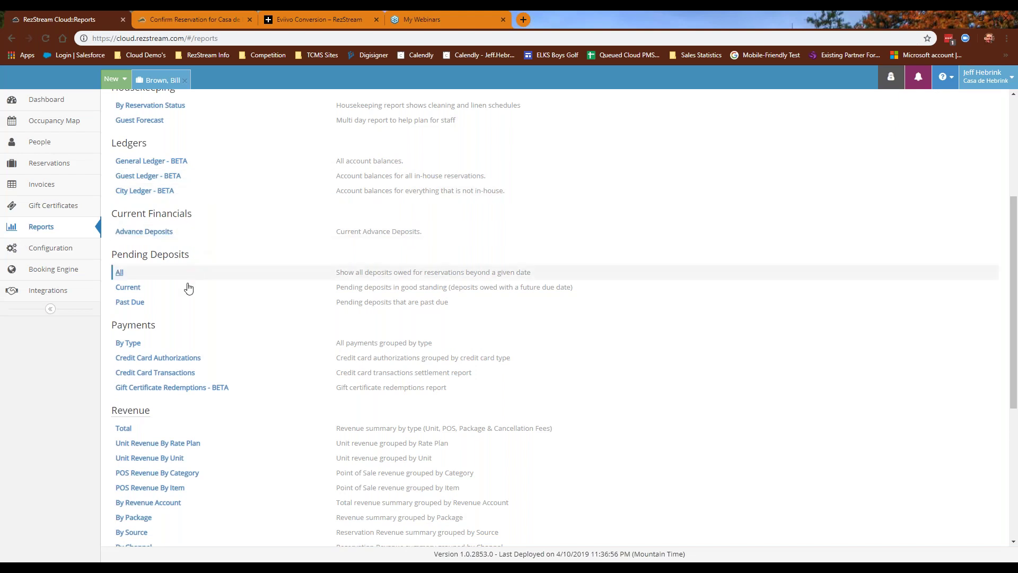
pyautogui.scroll(-1, 185, 325)
pyautogui.click(301, 276)
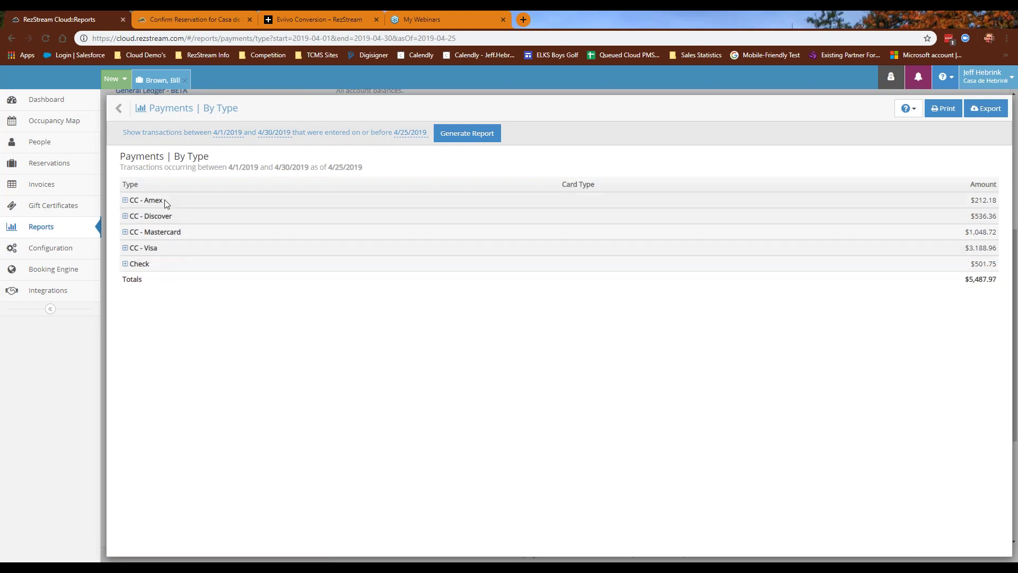
pyautogui.click(119, 108)
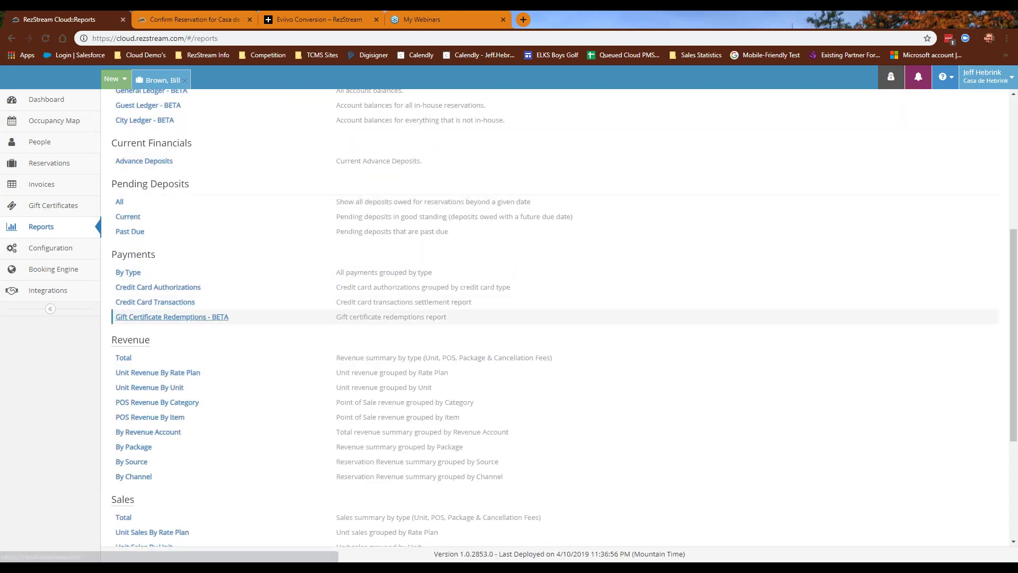
pyautogui.click(180, 392)
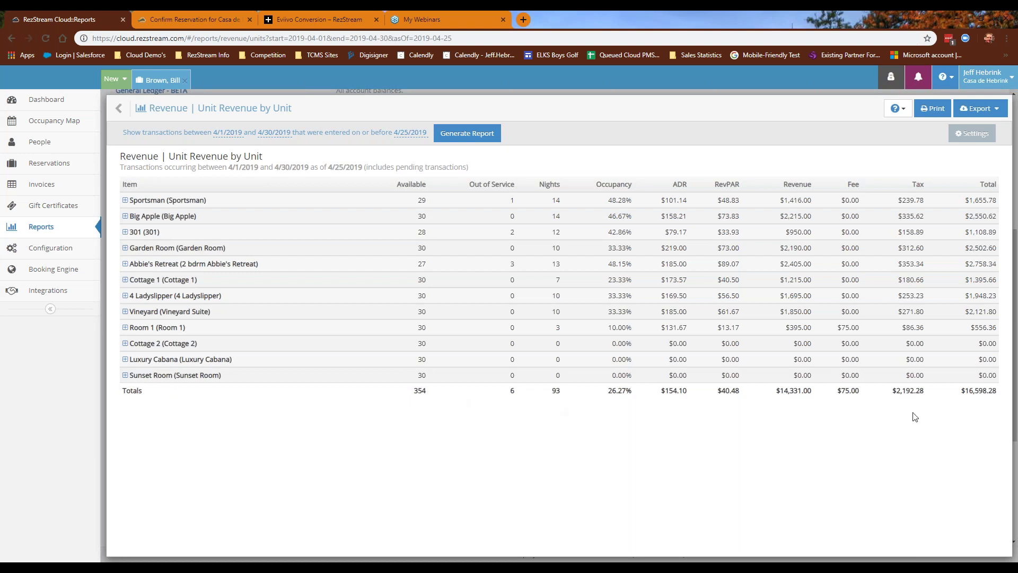
pyautogui.click(119, 108)
# Open the Taxes by Individual Tax report and examine the City Lodging and B & B Tax breakdowns, collapsing both.
pyautogui.scroll(-3, 245, 345)
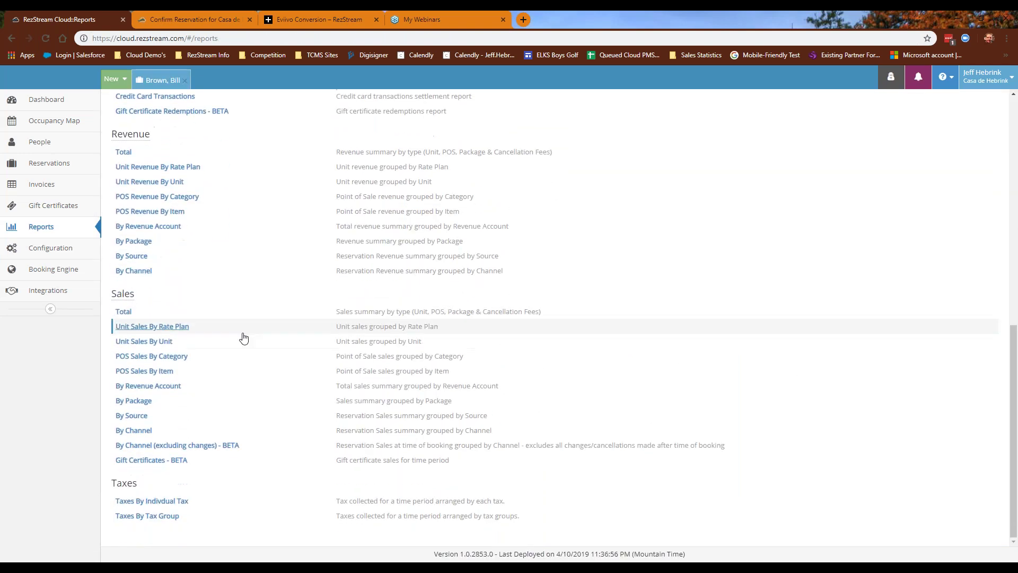
pyautogui.click(170, 501)
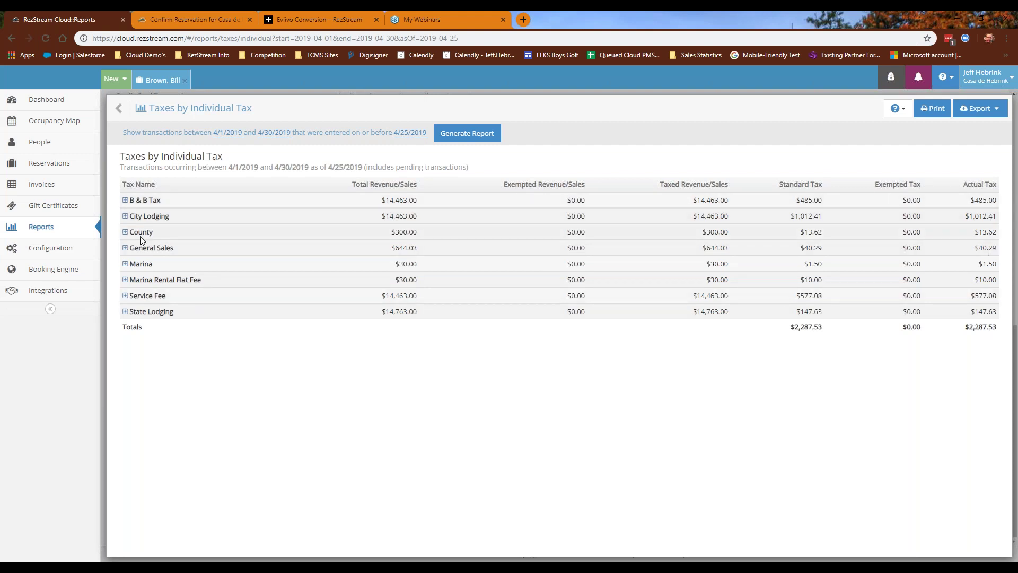
pyautogui.click(125, 216)
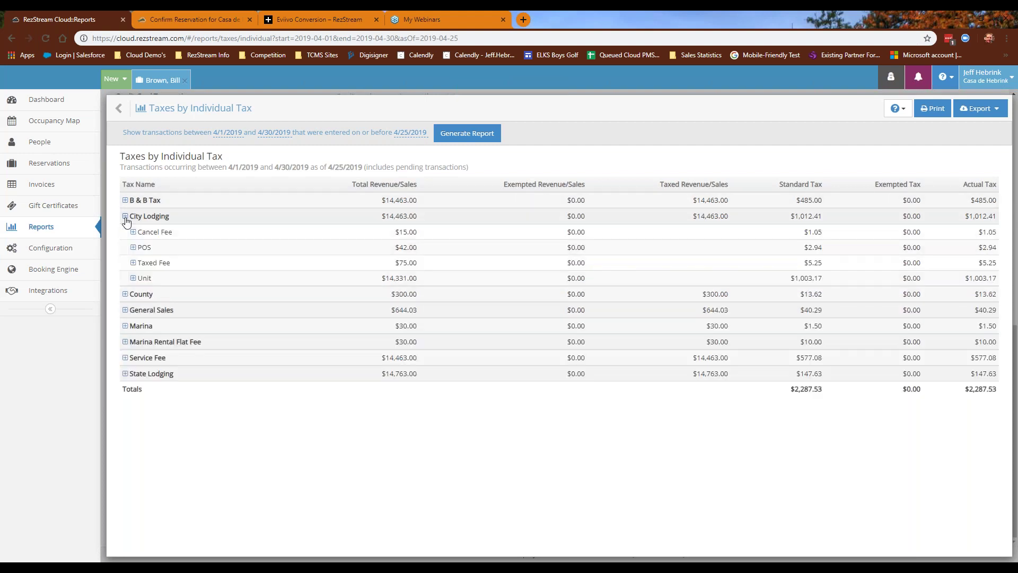
pyautogui.click(125, 201)
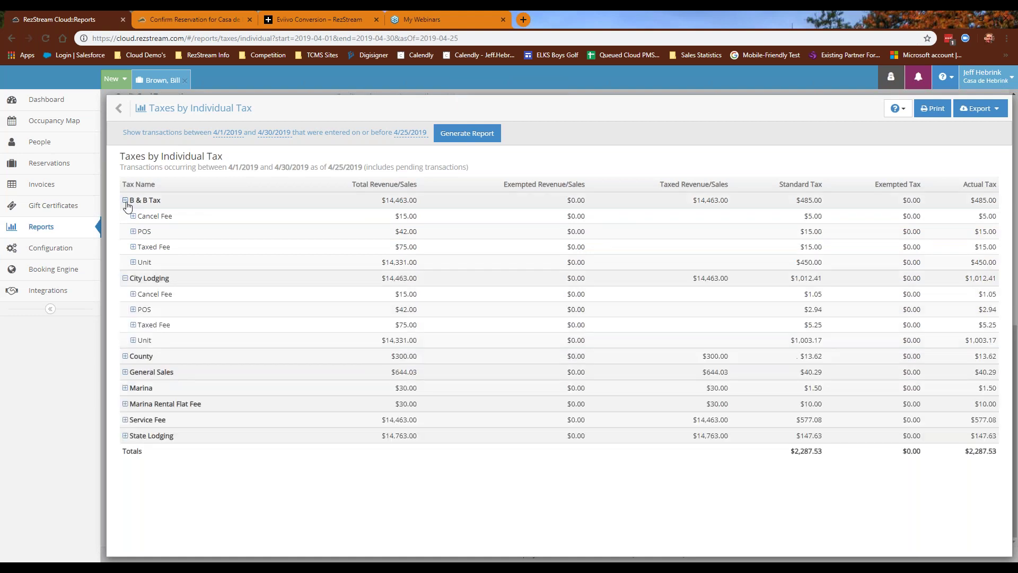
pyautogui.click(126, 201)
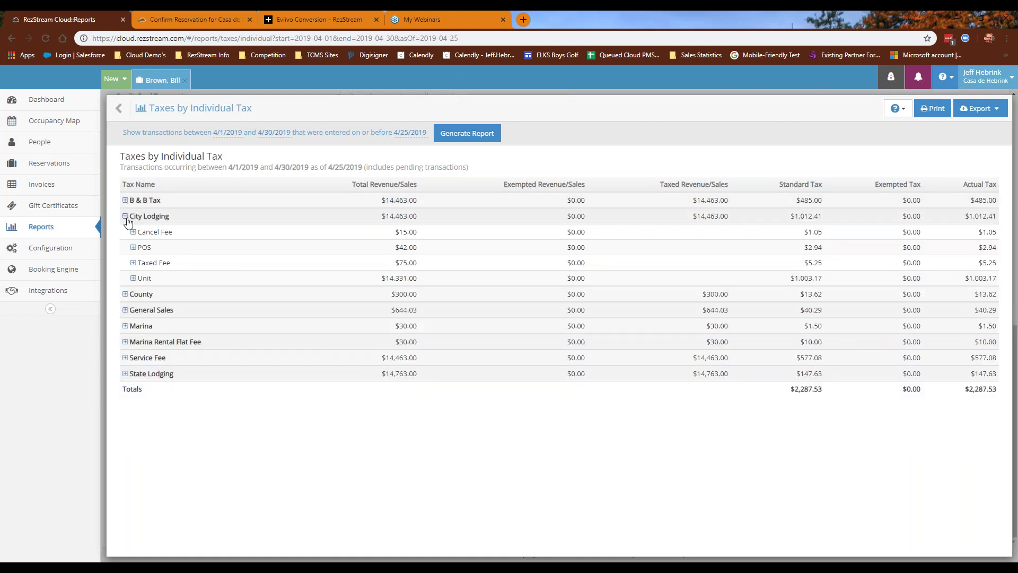
pyautogui.click(125, 216)
# Drill down into the County tax to its POS transactions, collapse it, and close the tax report.
pyautogui.click(125, 232)
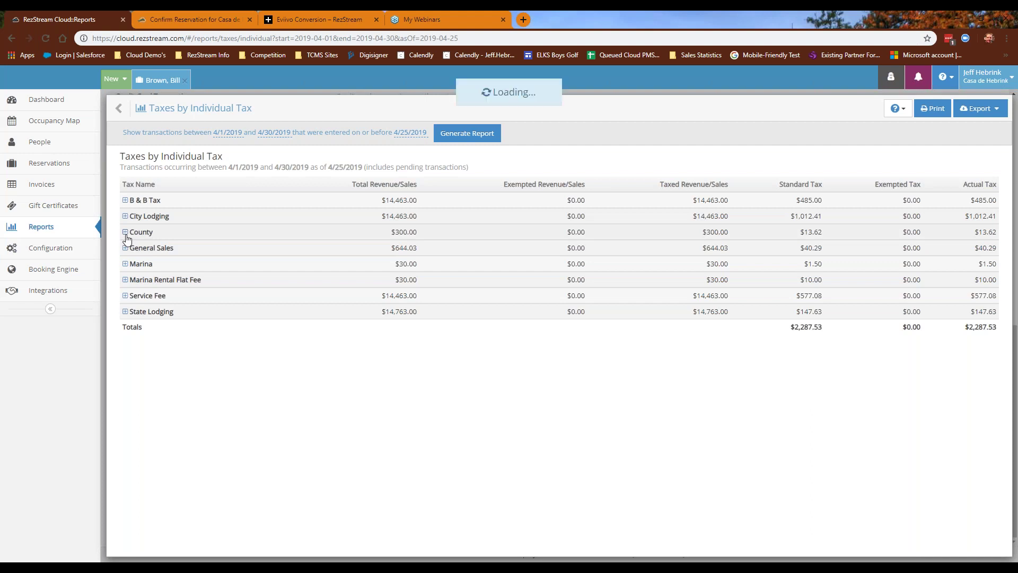
pyautogui.click(134, 249)
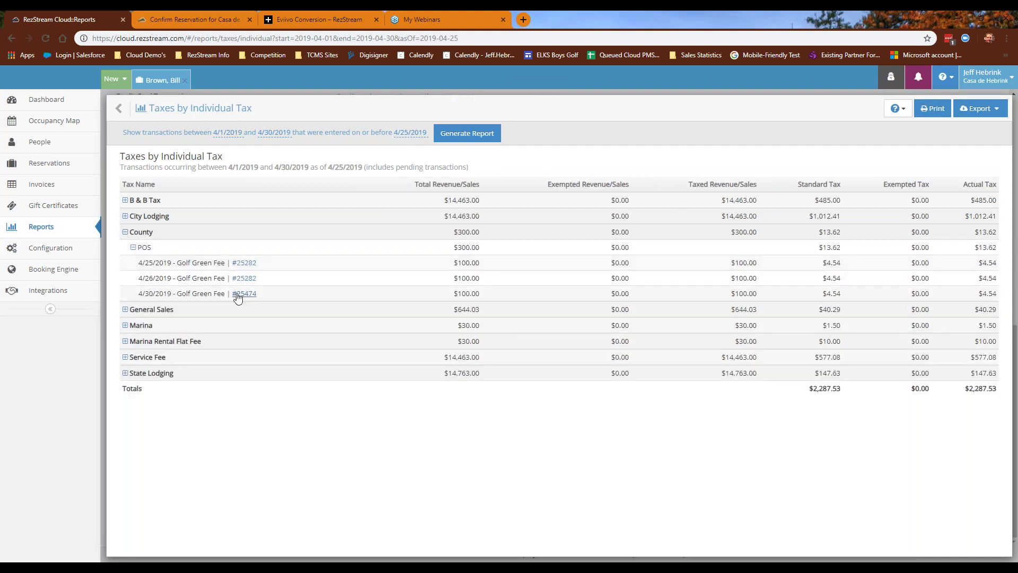
pyautogui.click(126, 232)
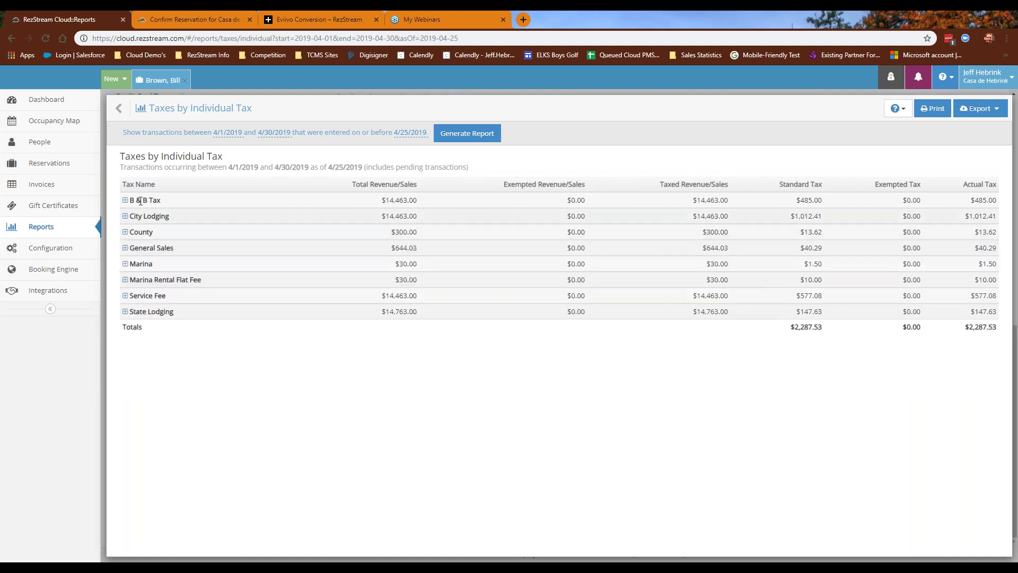
pyautogui.click(119, 108)
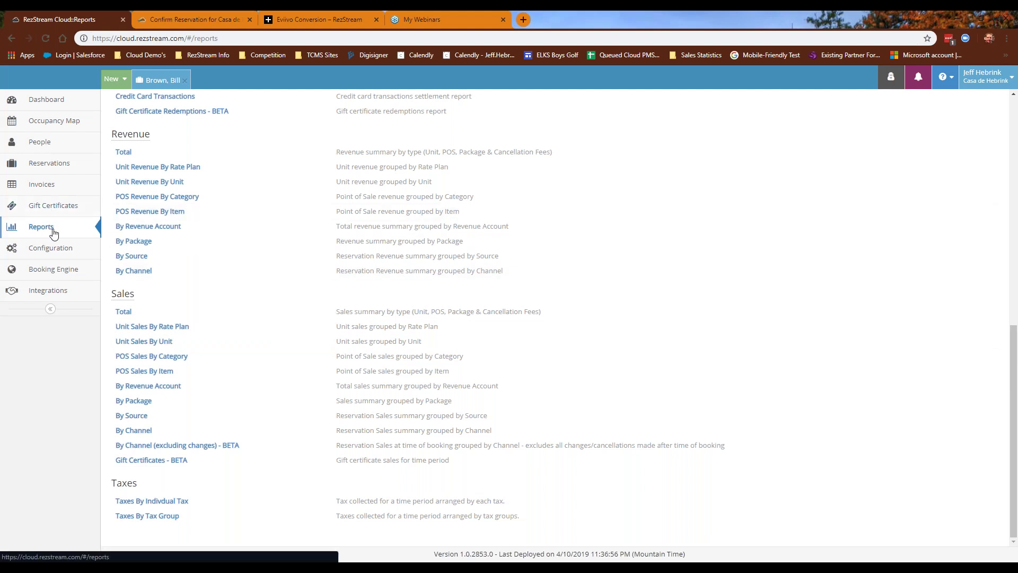
# Open the configuration overview and review its settings from business details to email and letters.
pyautogui.click(50, 252)
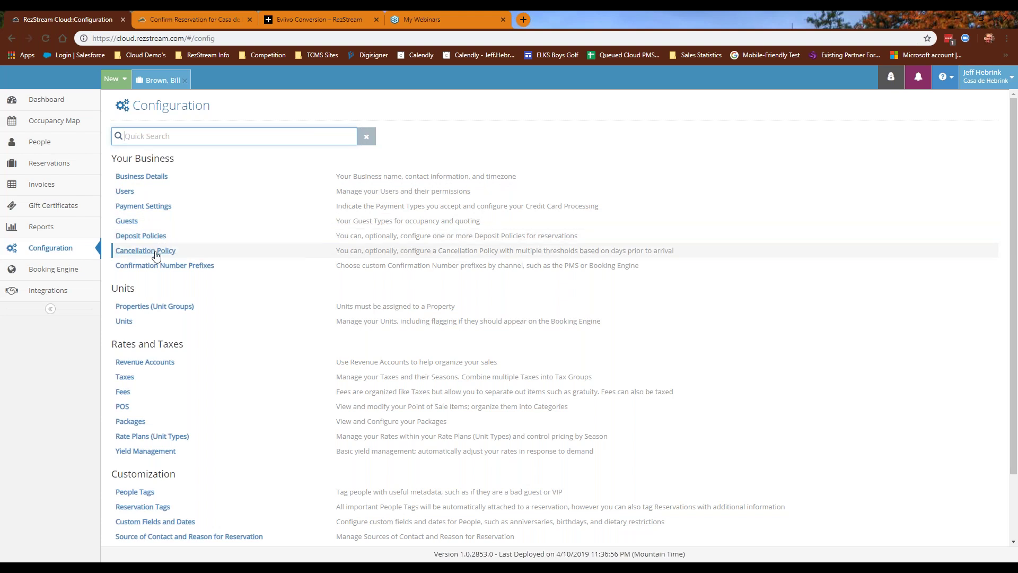
pyautogui.scroll(-2, 259, 263)
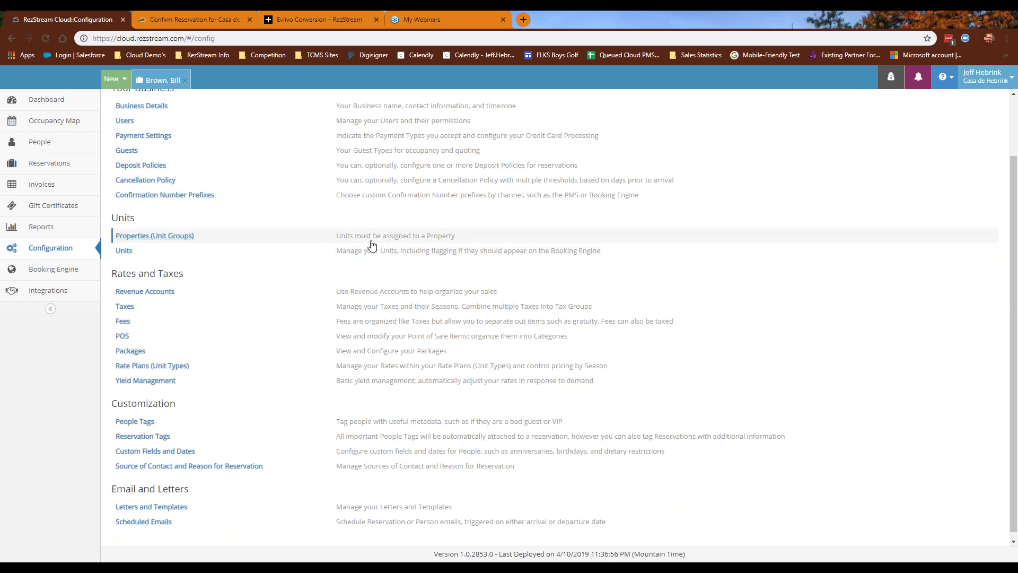
pyautogui.scroll(-1, 352, 254)
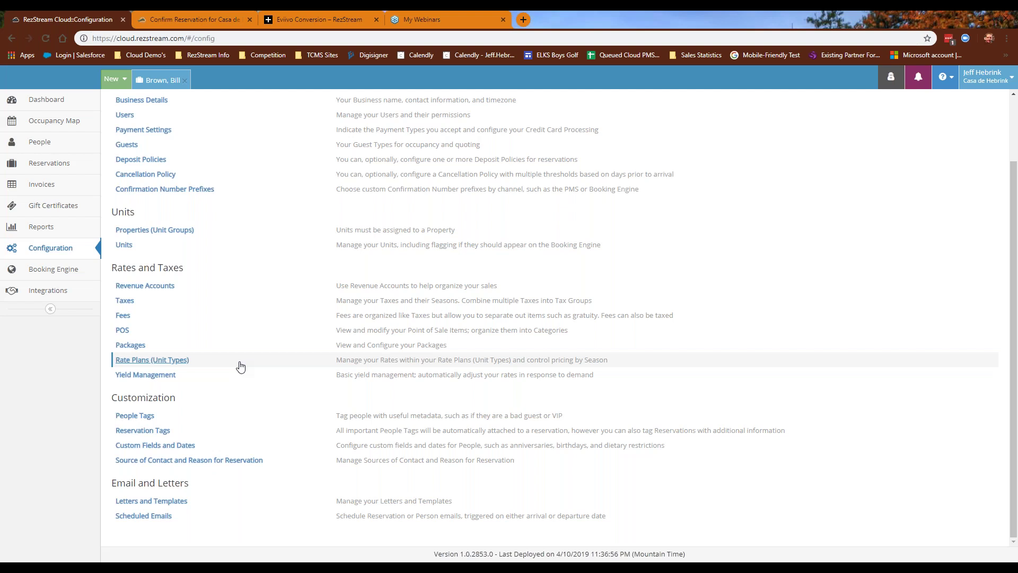
# View the blank form for a new Yield Management rule and return to the configuration overview without saving.
pyautogui.click(371, 379)
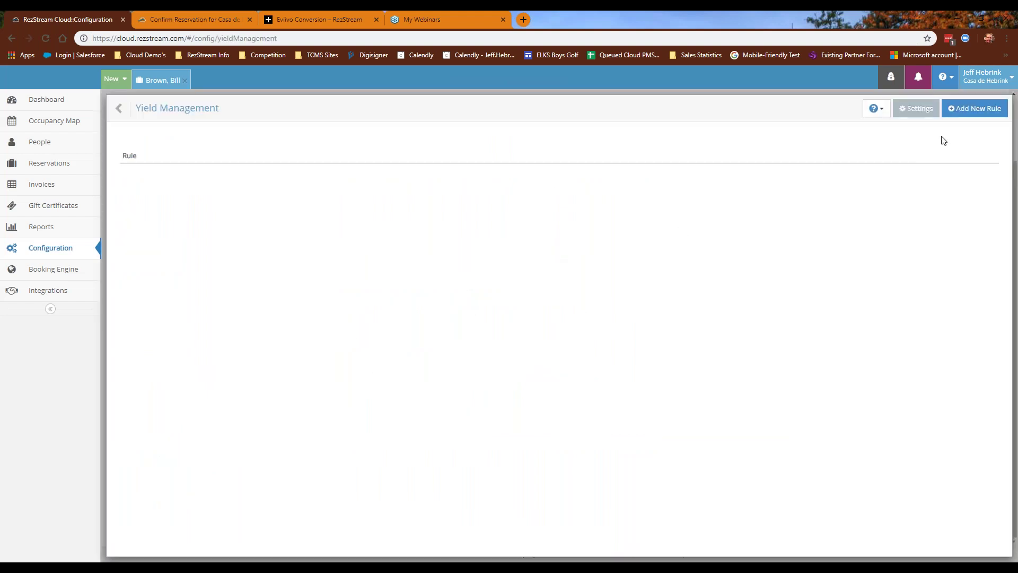
pyautogui.click(976, 108)
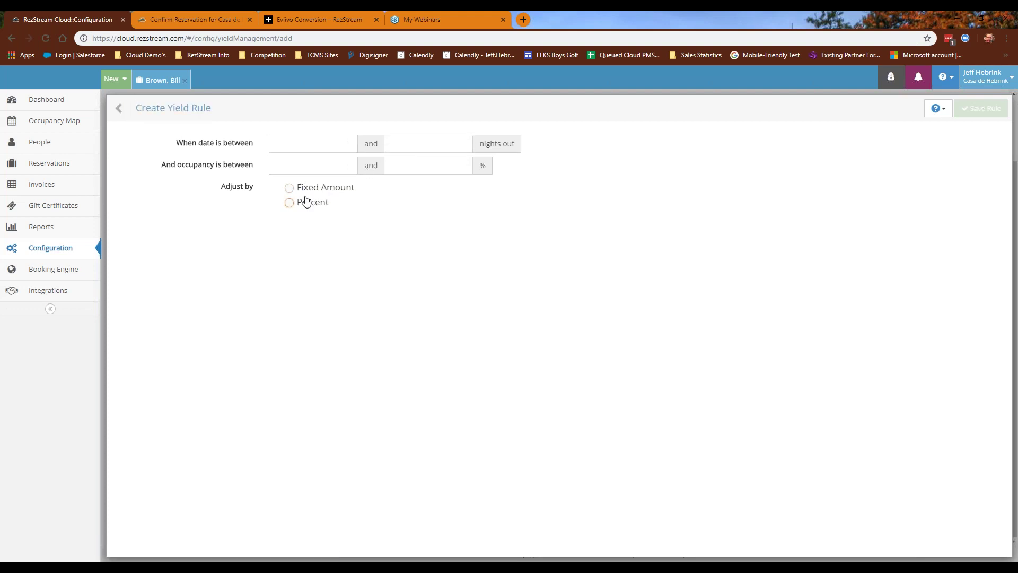
pyautogui.click(132, 111)
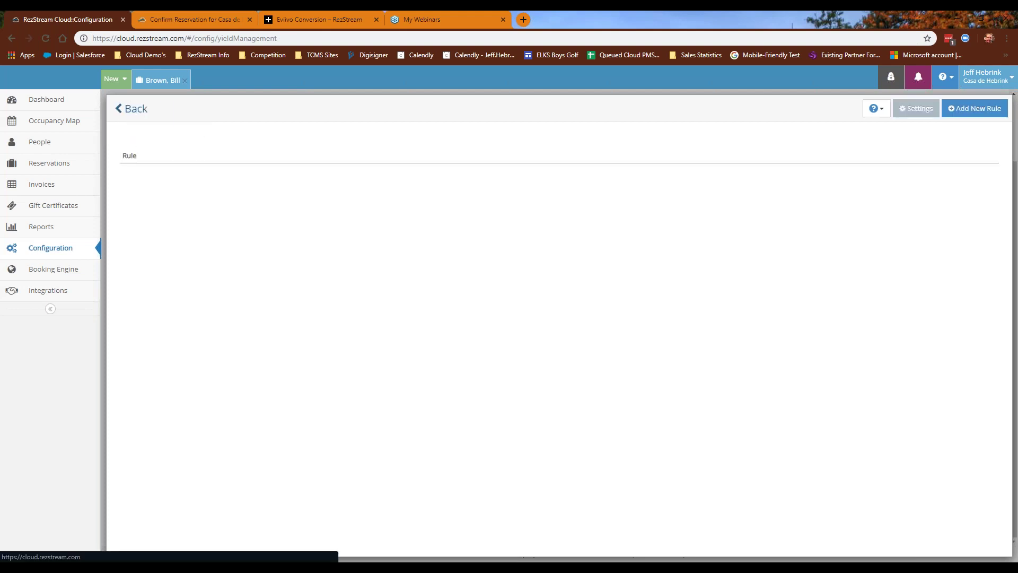
pyautogui.click(129, 109)
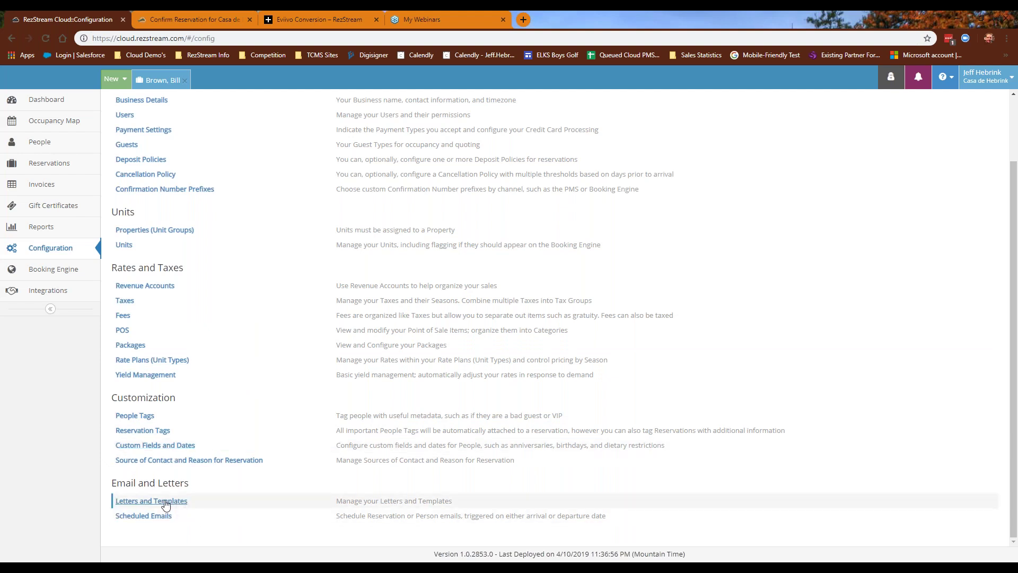
# Open the Confirmation letter for editing and add the sample text "lkj lkajf" after the thank-you sentence.
pyautogui.click(181, 504)
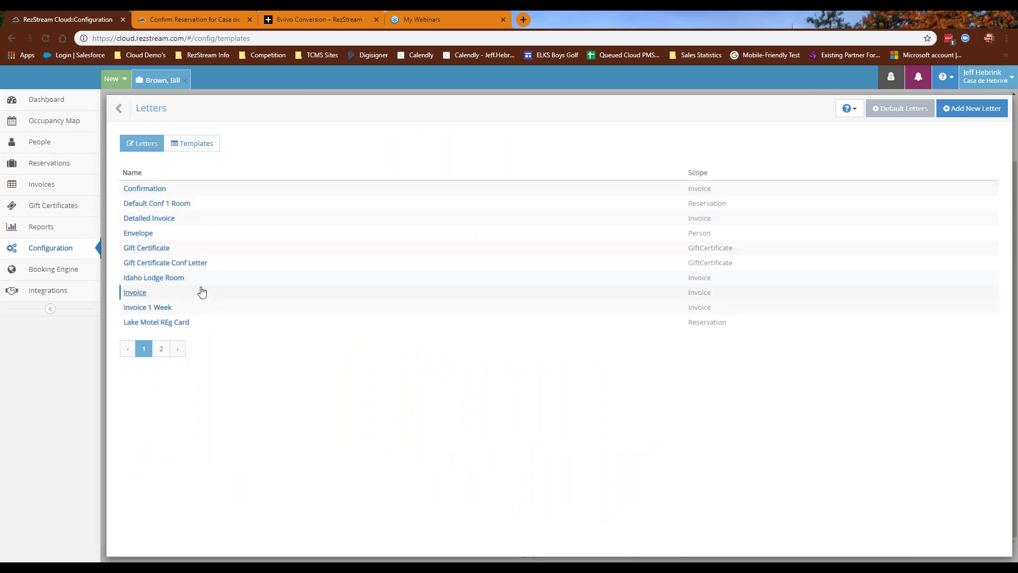
pyautogui.click(158, 188)
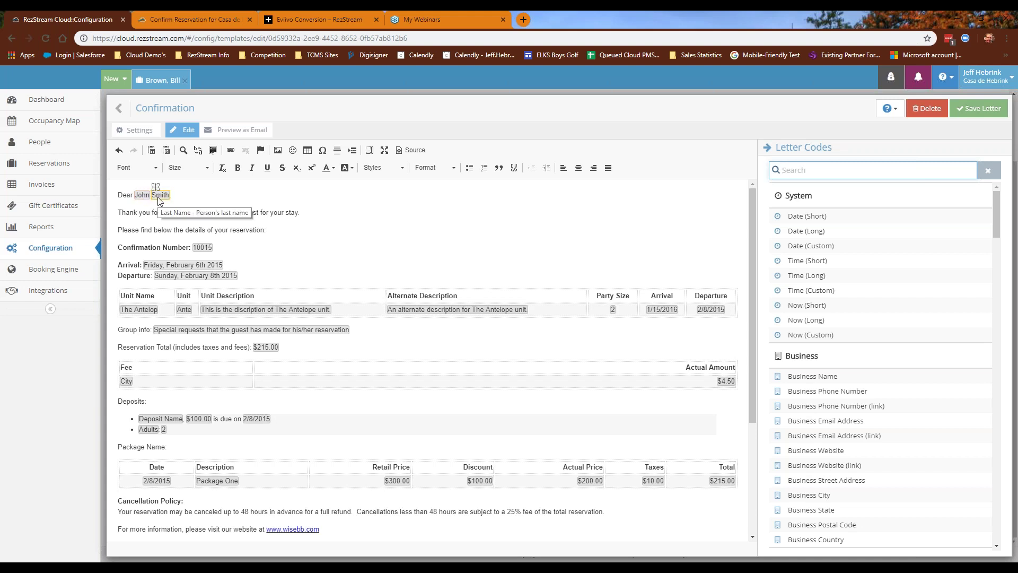
pyautogui.click(315, 214)
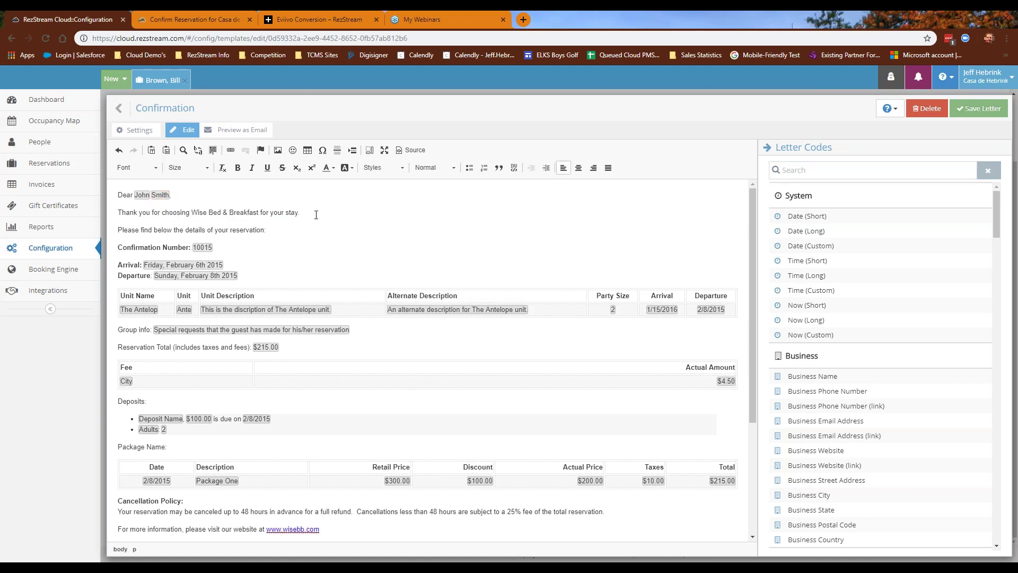
pyautogui.write('Ikj lkajf')
# Insert the person's First Name and Last Name letter codes after the sample text, and leave the letter without saving.
pyautogui.scroll(-3, 822, 323)
pyautogui.scroll(-4, 821, 265)
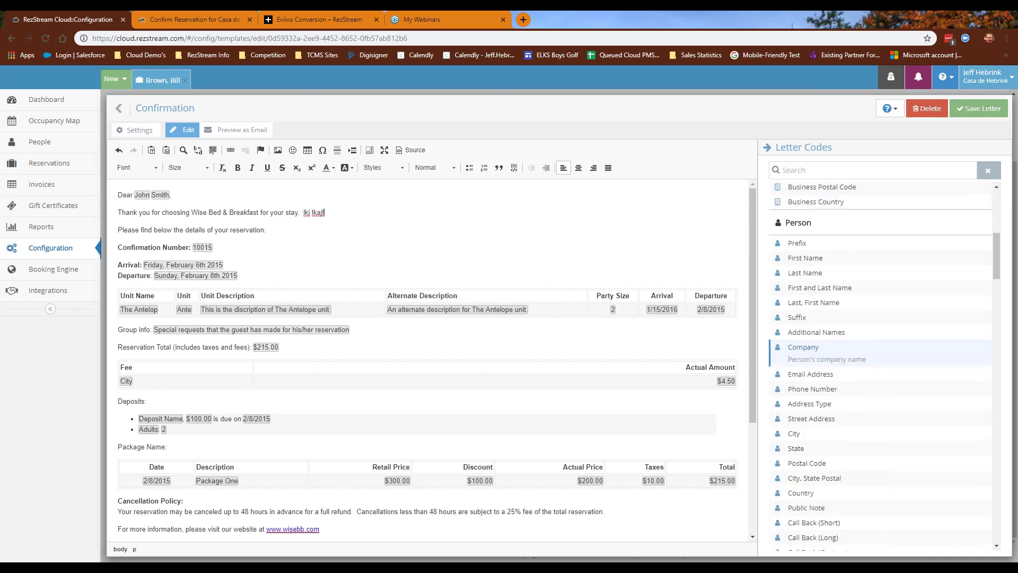
pyautogui.click(822, 265)
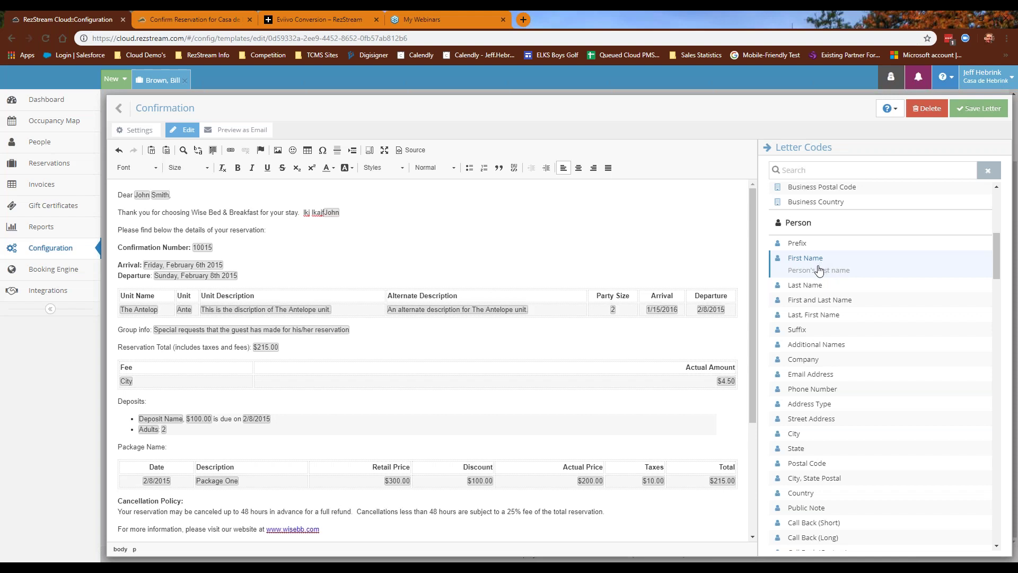
pyautogui.click(815, 282)
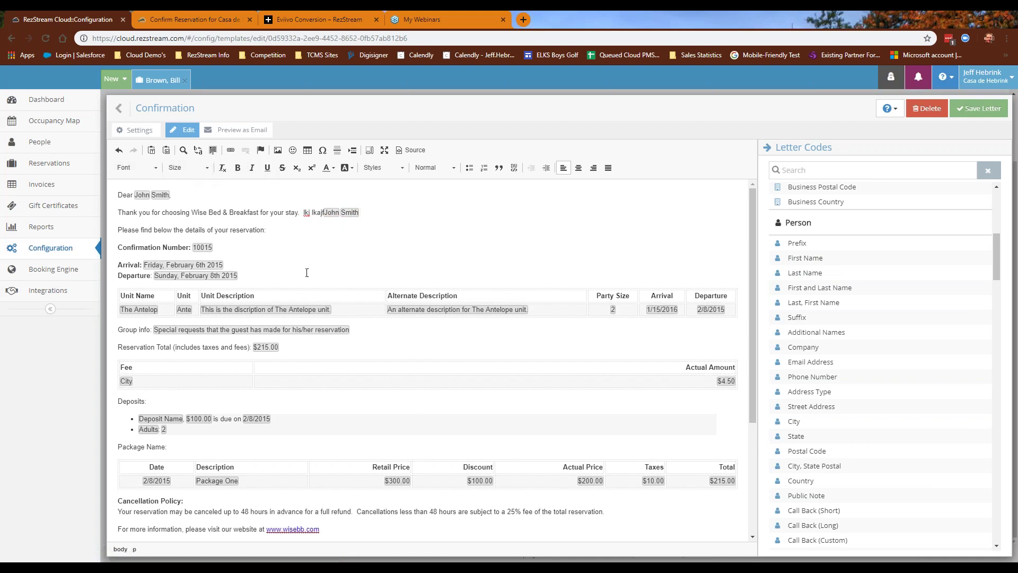
pyautogui.click(120, 109)
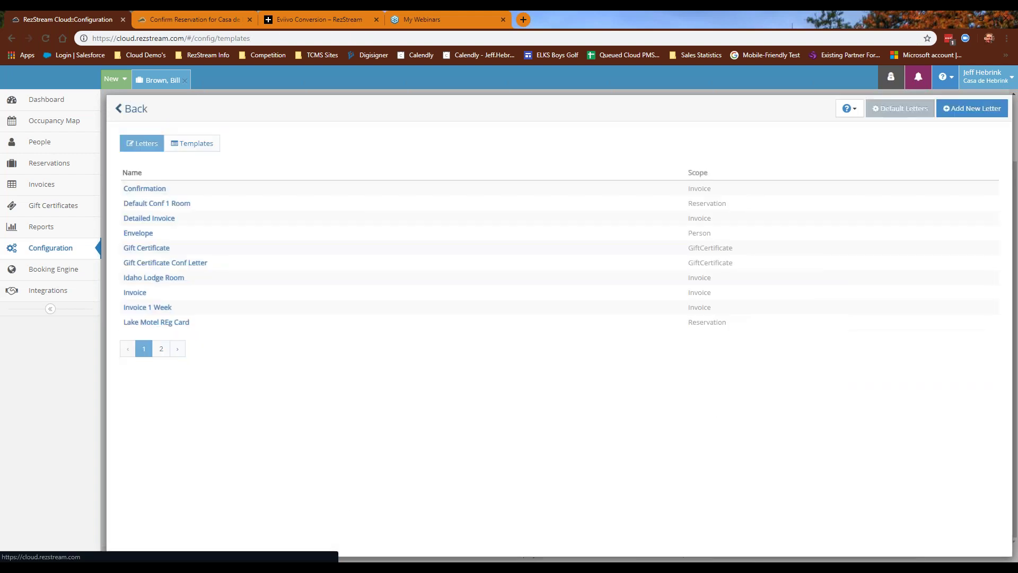
# Leave the letters list and open the Scheduled Emails configuration.
pyautogui.click(121, 109)
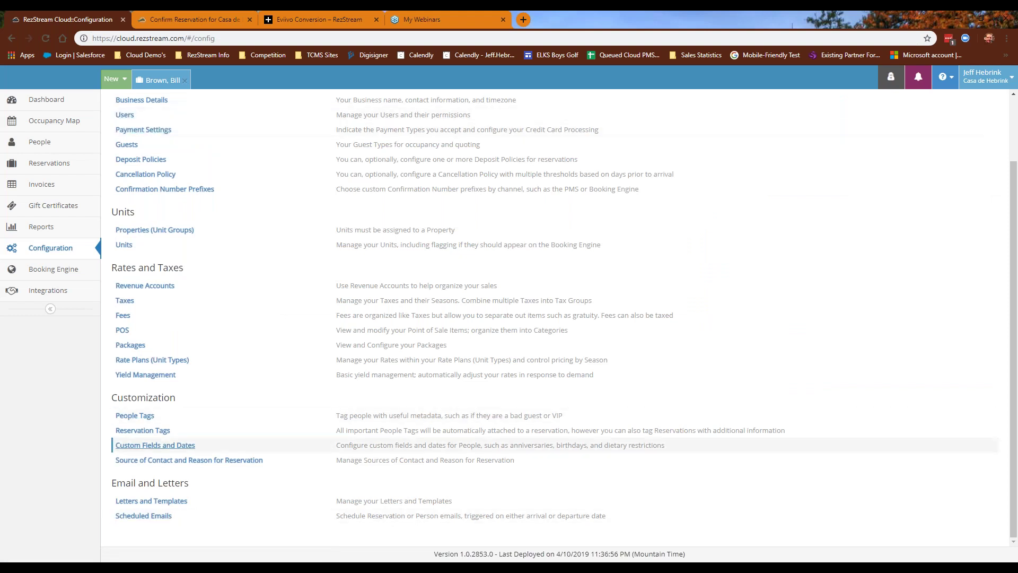
pyautogui.click(172, 518)
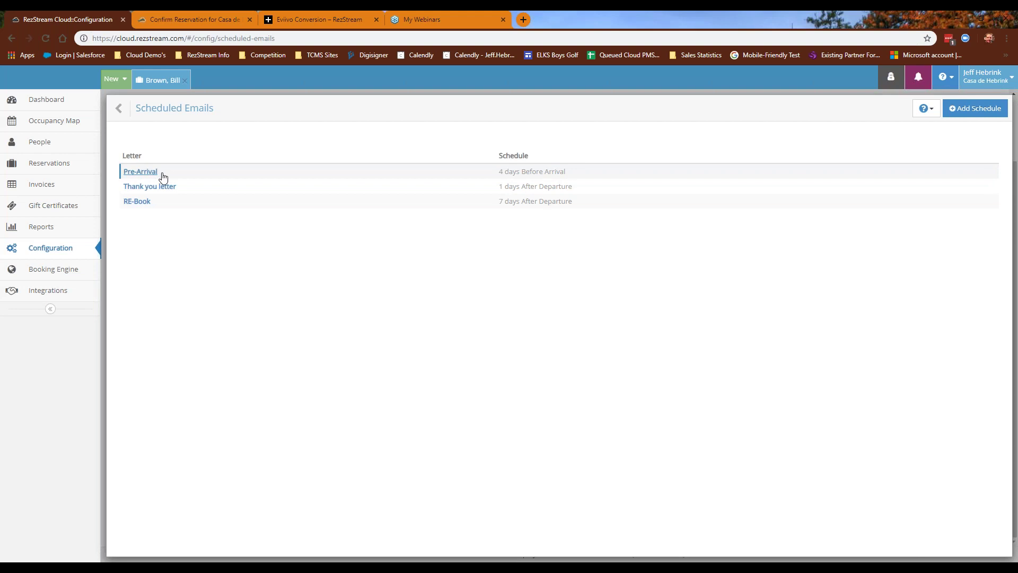
# Review the Pre-Arrival email's schedule settings and send-time choices, and return to the configuration overview without changing them.
pyautogui.click(141, 172)
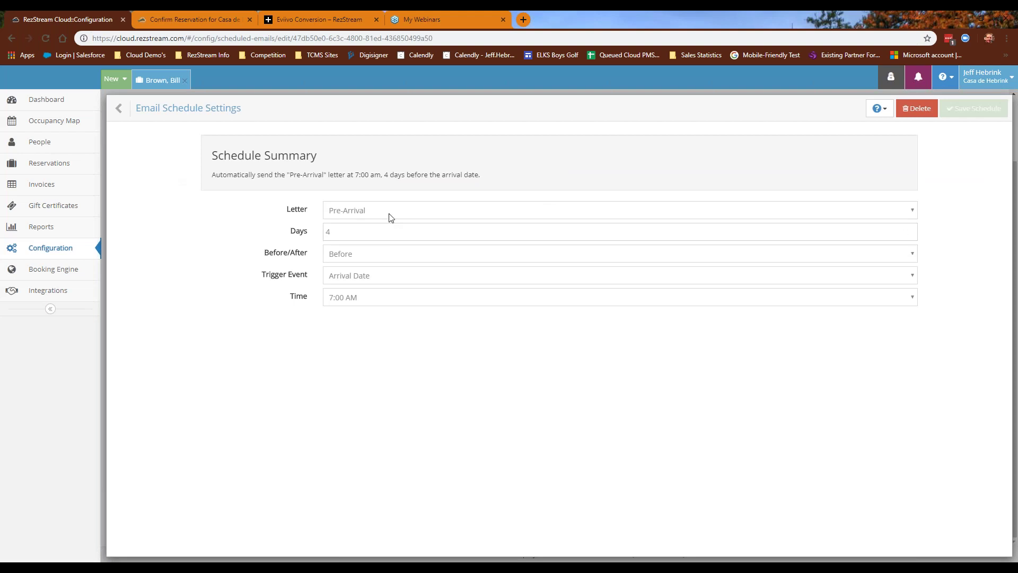
pyautogui.click(341, 226)
pyautogui.click(342, 254)
pyautogui.click(358, 265)
pyautogui.click(367, 280)
pyautogui.click(375, 287)
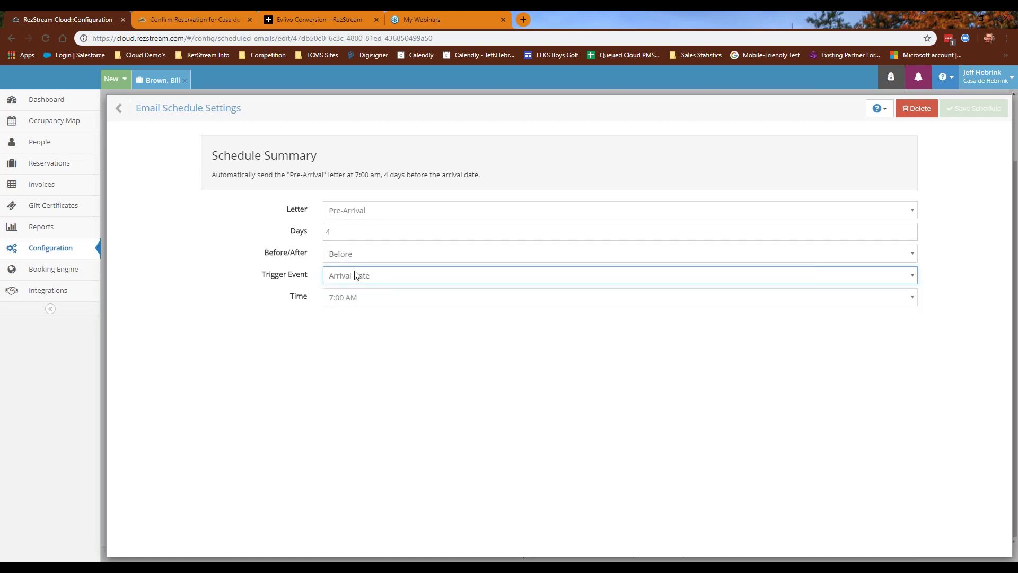
pyautogui.click(377, 300)
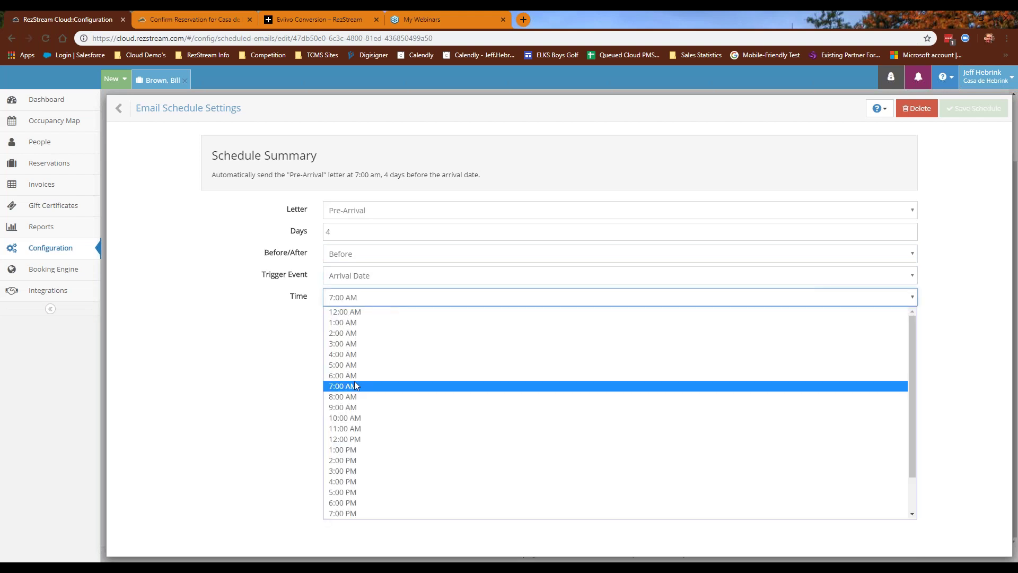
pyautogui.click(357, 387)
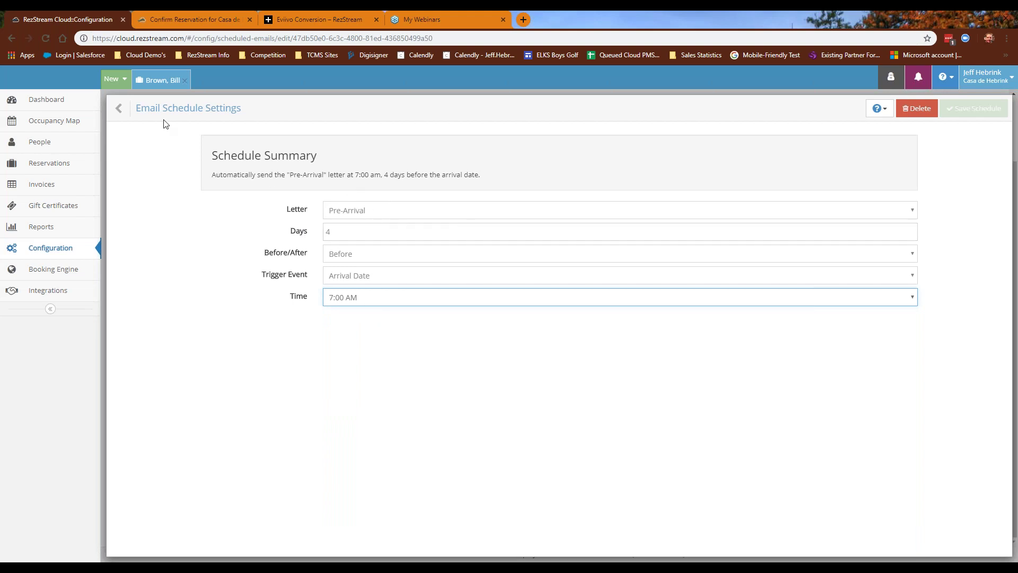
pyautogui.click(134, 110)
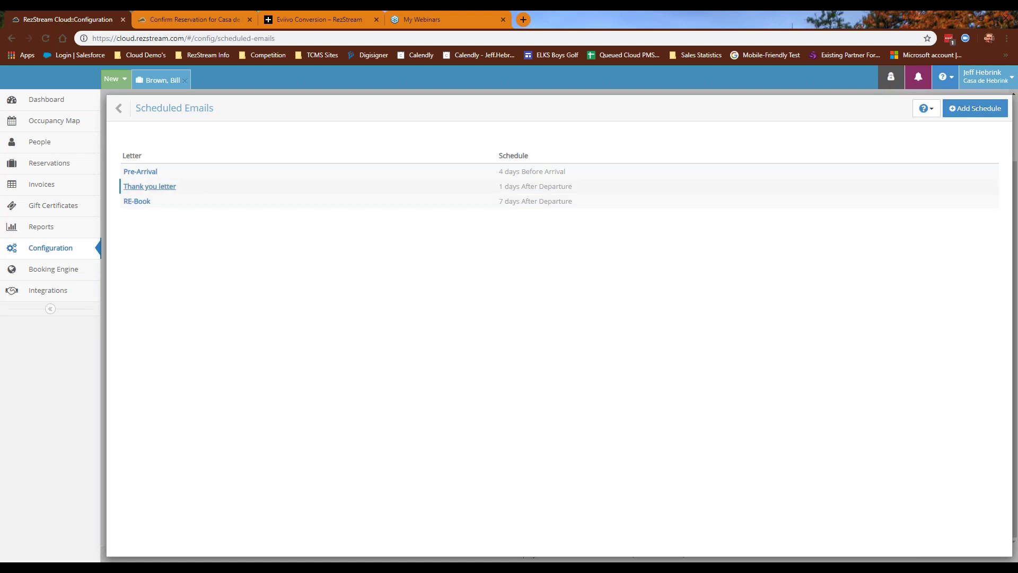
pyautogui.click(118, 108)
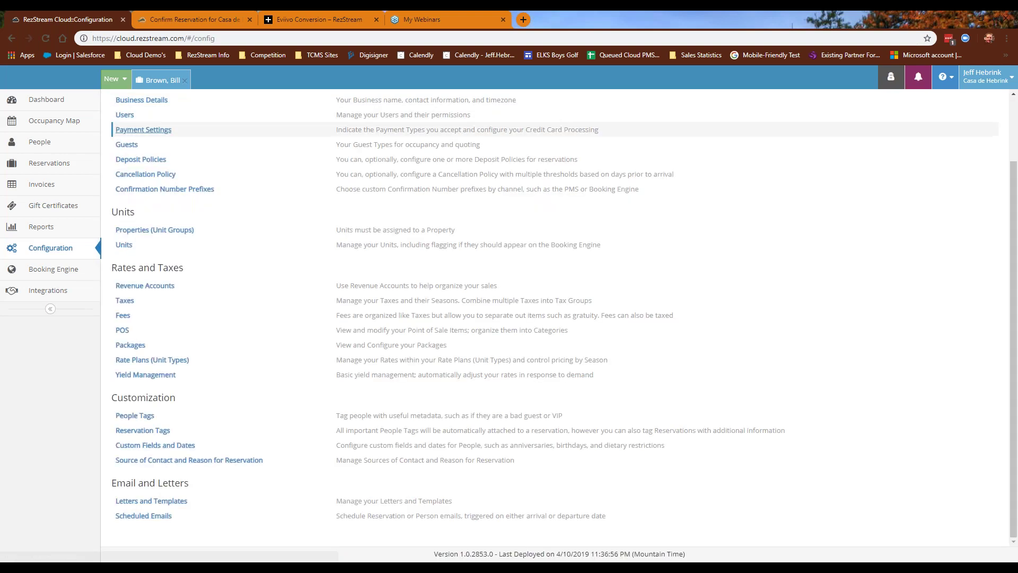
# In the booking engine's Booking Settings, set Accept Same Day Bookings Until to 6:00 pm, and leave without saving.
pyautogui.click(62, 273)
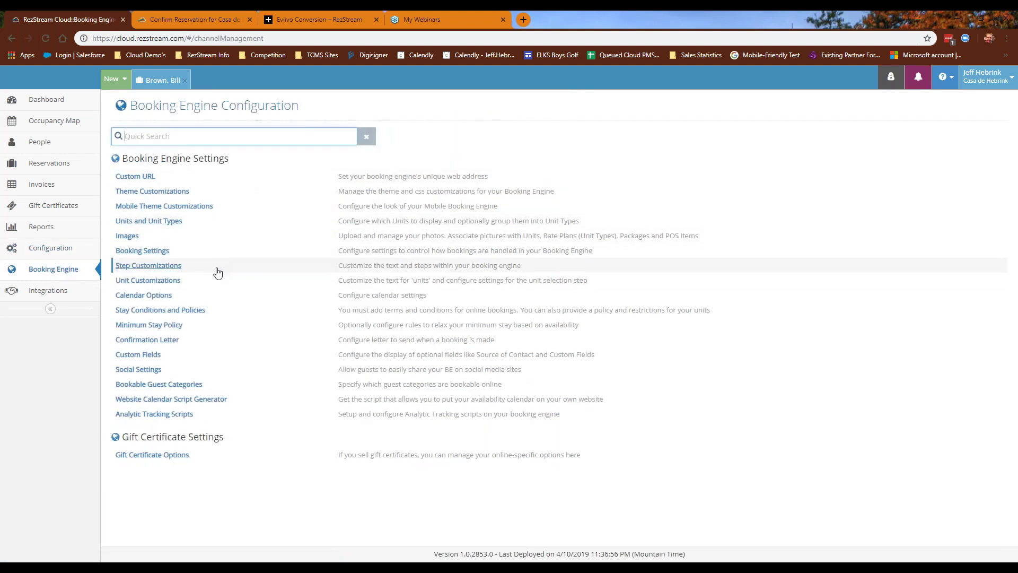
pyautogui.click(200, 258)
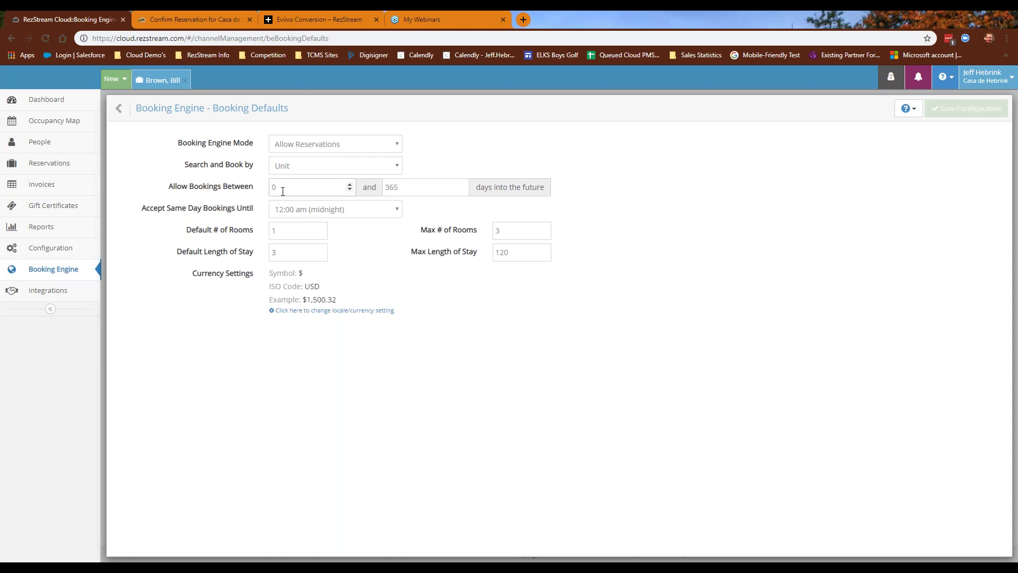
pyautogui.click(335, 209)
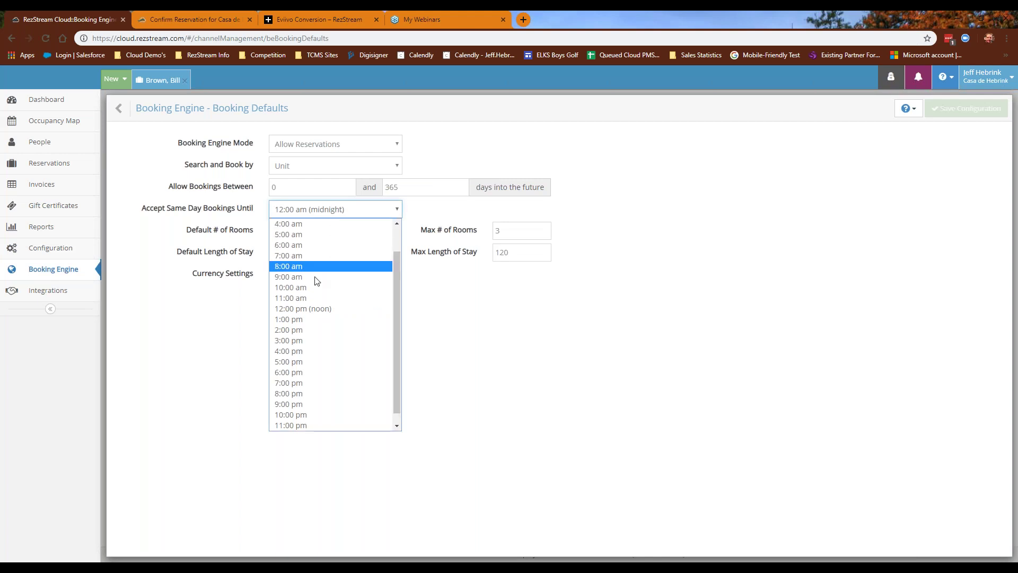
pyautogui.click(311, 378)
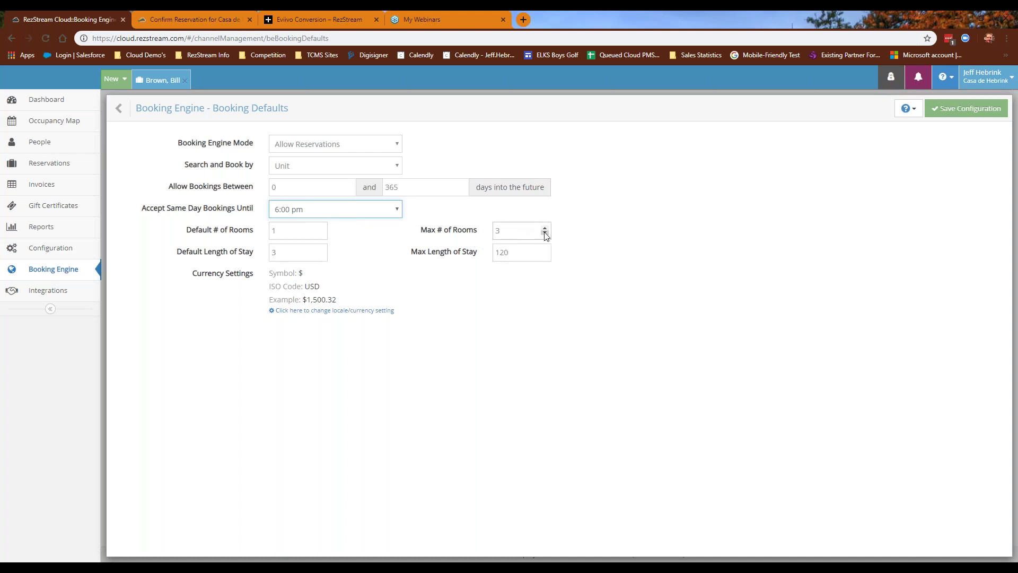
pyautogui.click(118, 108)
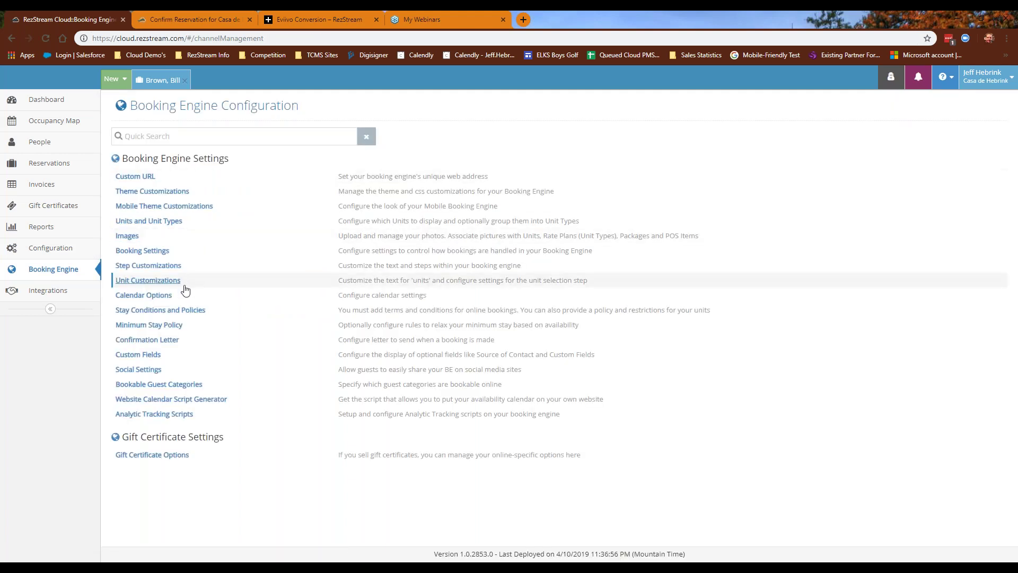
# Open the booking engine images for the Big Apple unit and remove room-23c and room-23b from it.
pyautogui.click(130, 237)
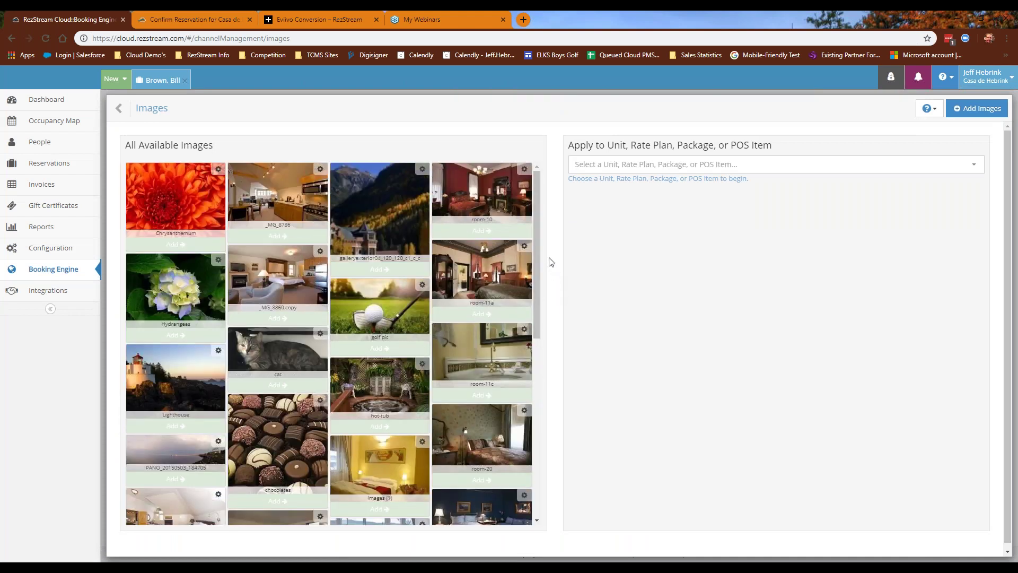
pyautogui.scroll(-5, 411, 379)
pyautogui.scroll(5, 411, 380)
pyautogui.click(654, 166)
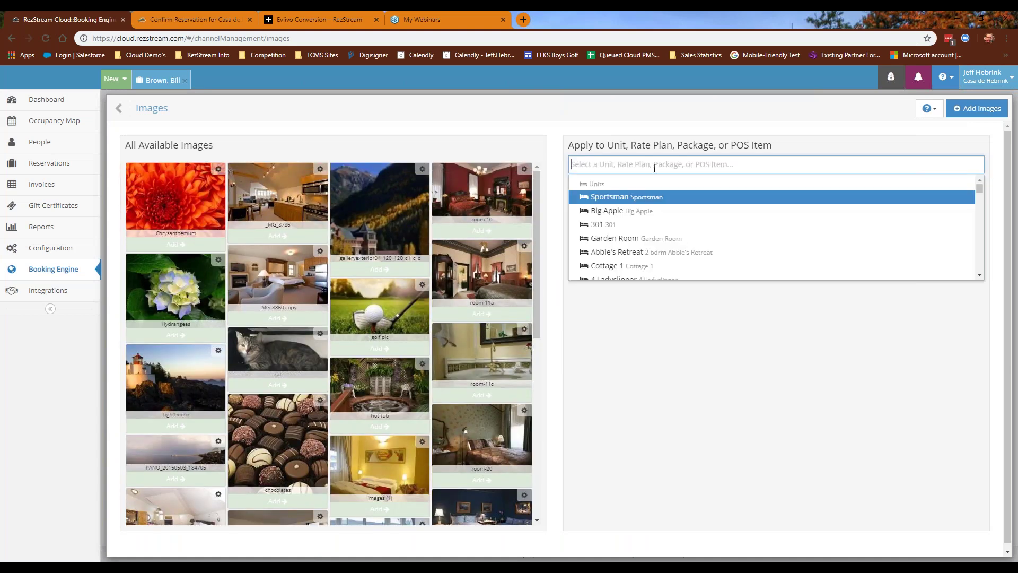
pyautogui.click(609, 210)
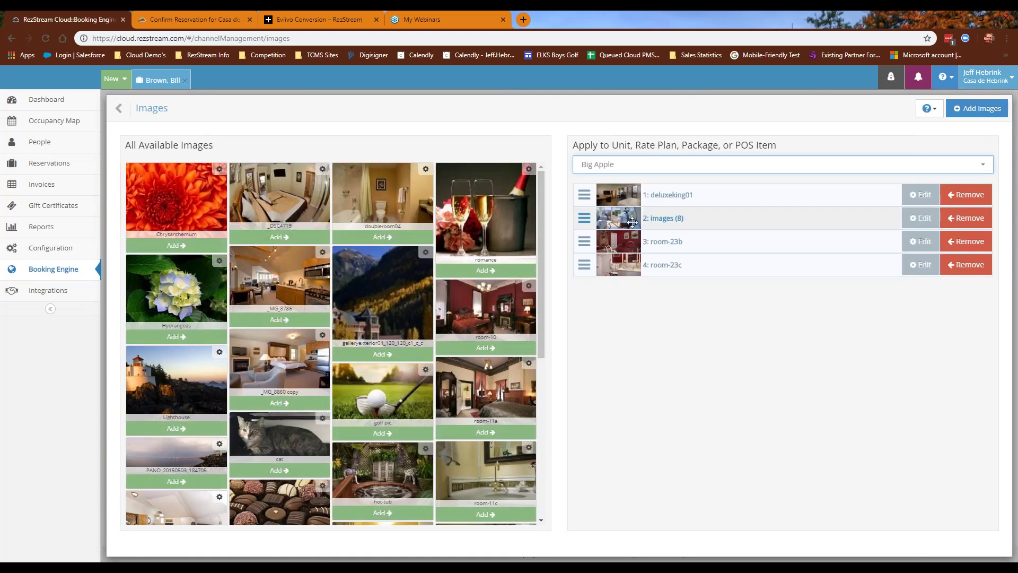
pyautogui.click(966, 264)
pyautogui.click(966, 241)
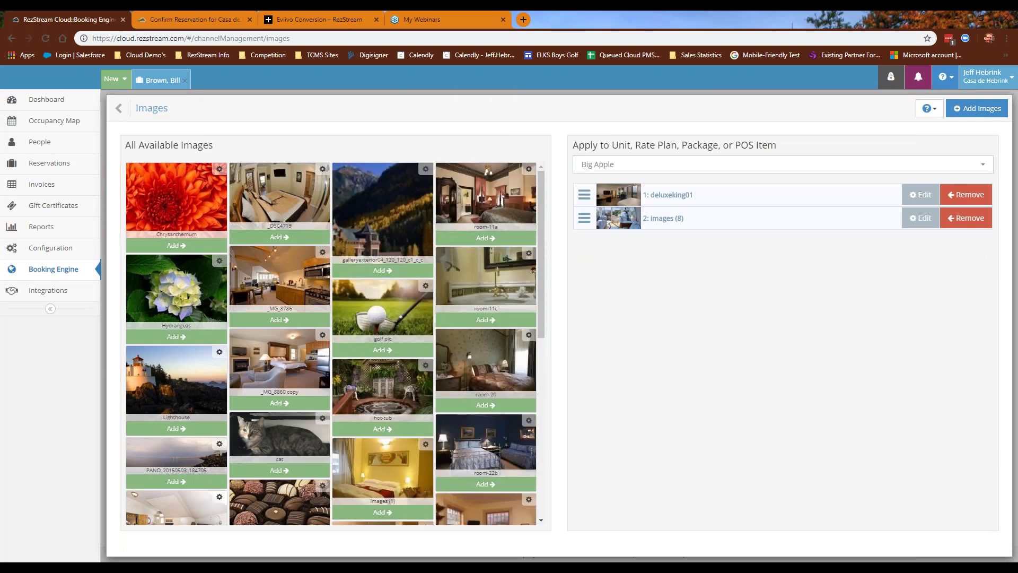
# Add the _DSC4719 and hot-tub images to the Big Apple unit and move hot-tub to first place.
pyautogui.click(280, 237)
pyautogui.click(358, 316)
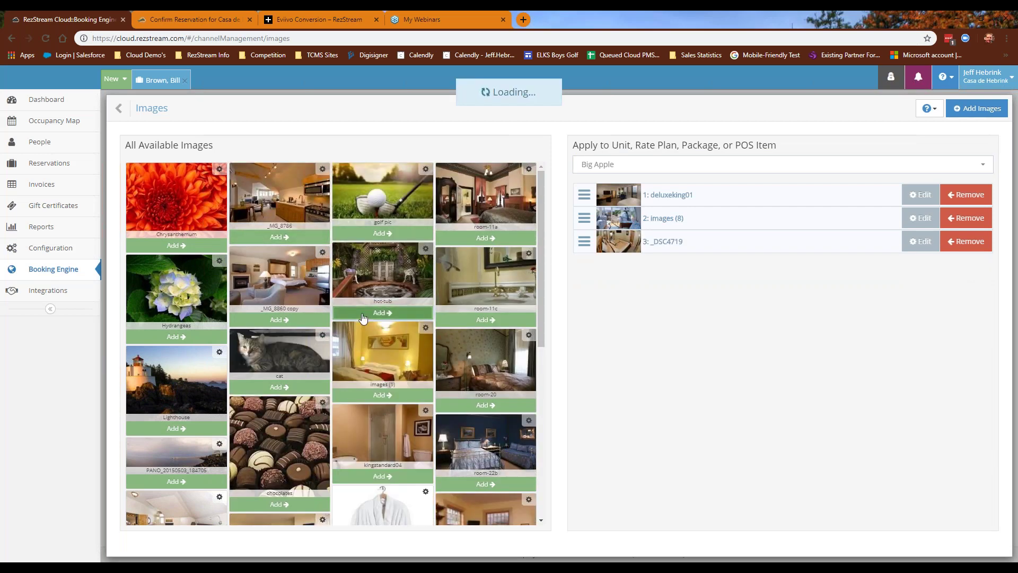
pyautogui.moveTo(584, 265); pyautogui.dragTo(587, 186)
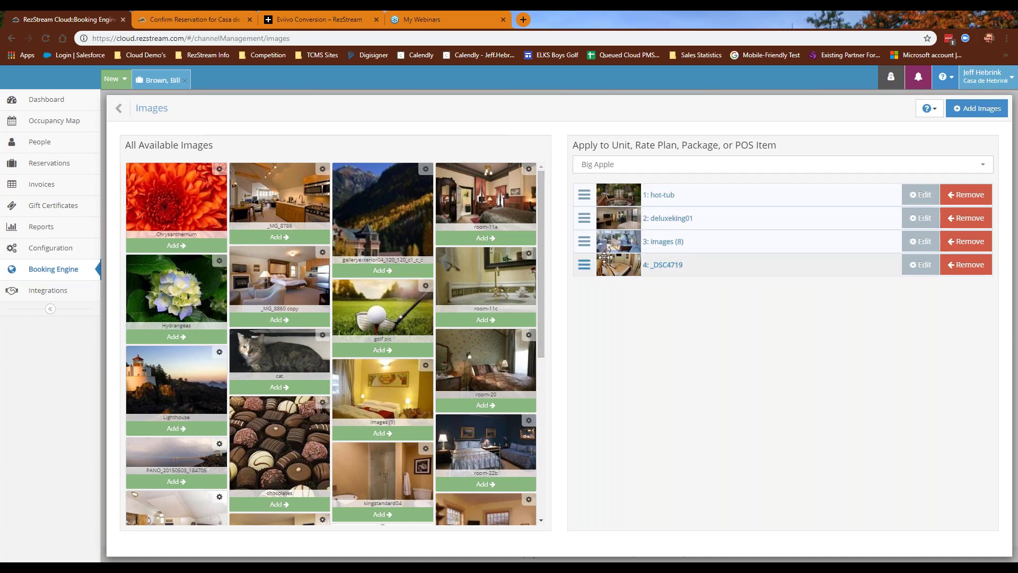
# Leave the booking engine image settings and open the Integrations overview.
pyautogui.click(125, 112)
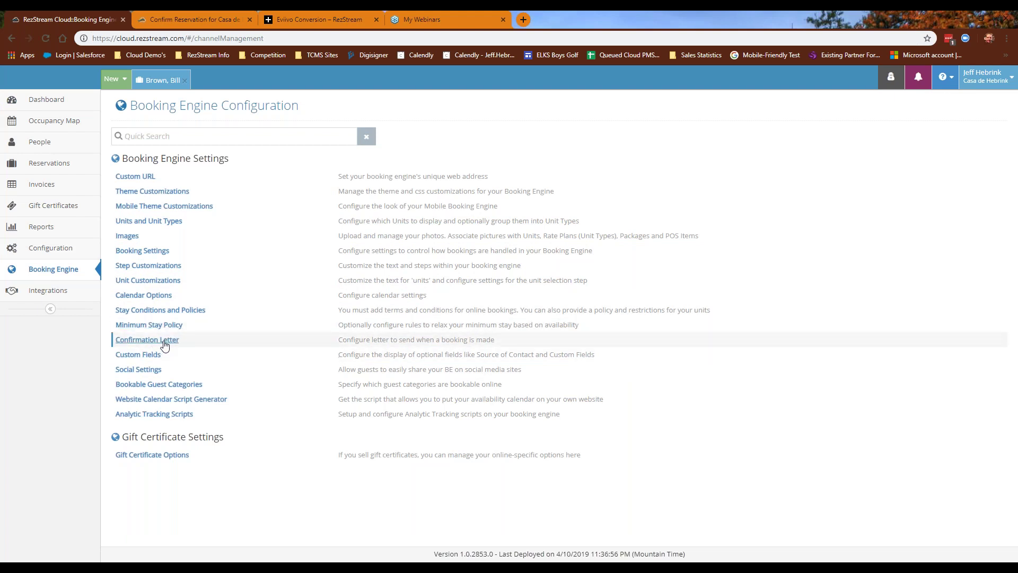
pyautogui.click(64, 294)
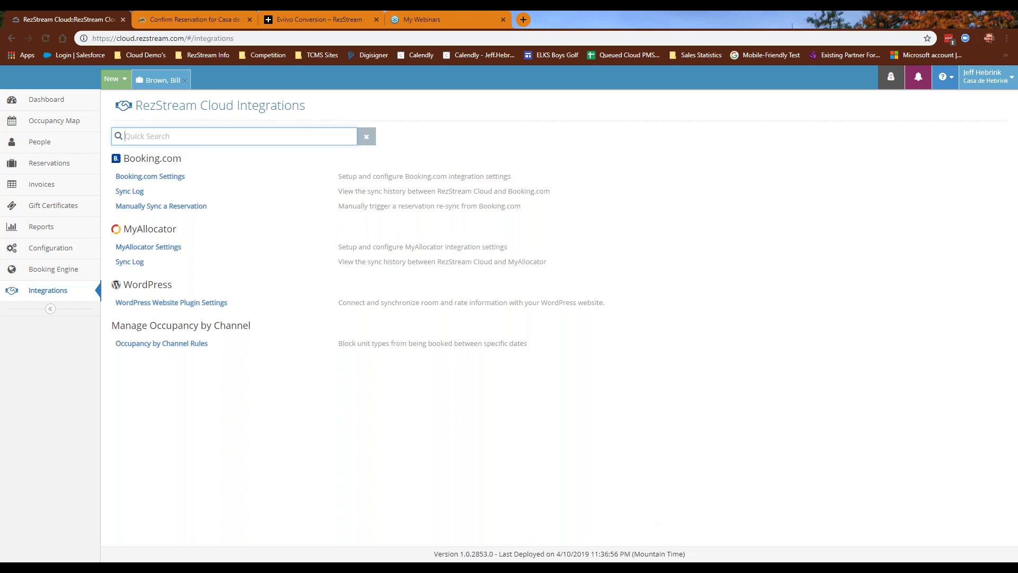
# Switch to the running PowerPoint slide show and advance to the Conversion Process slide.
pyautogui.moveTo(481, 567)
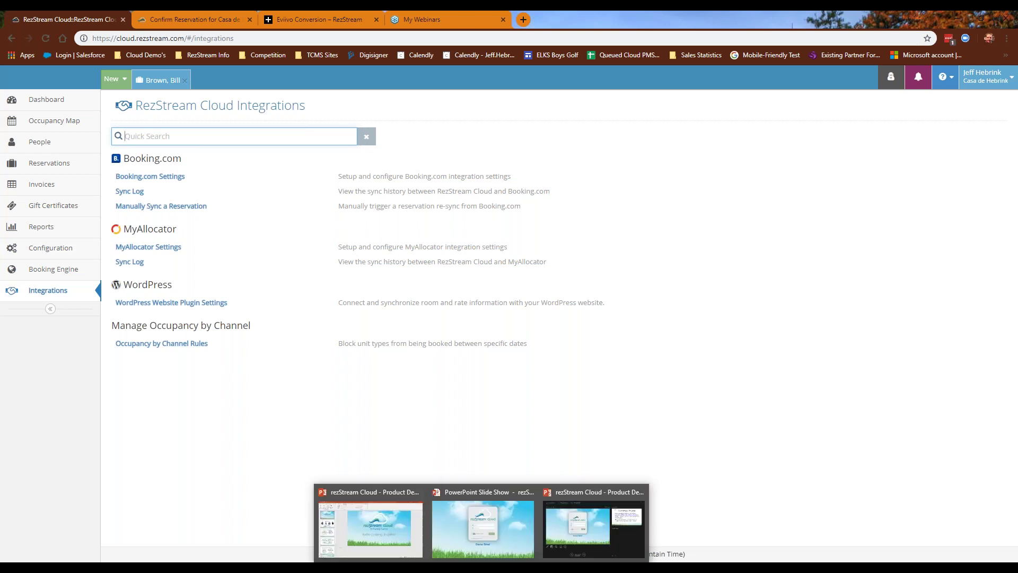
pyautogui.click(482, 532)
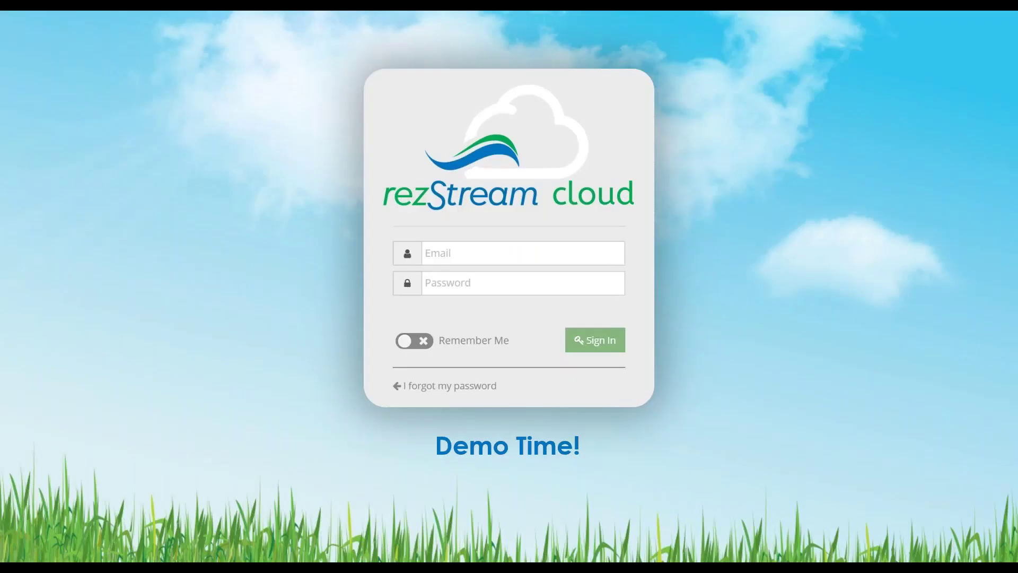
pyautogui.press('Right')
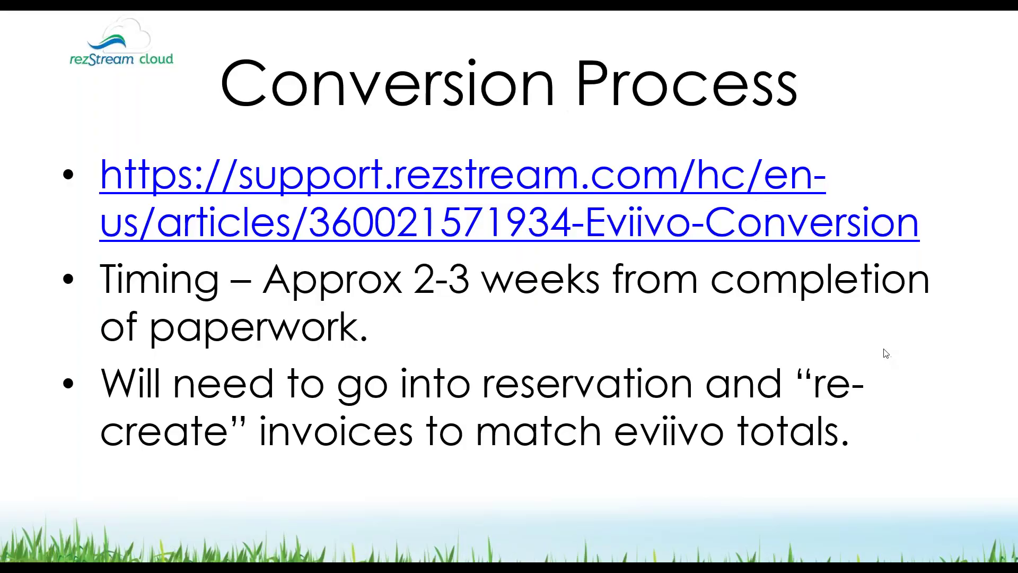